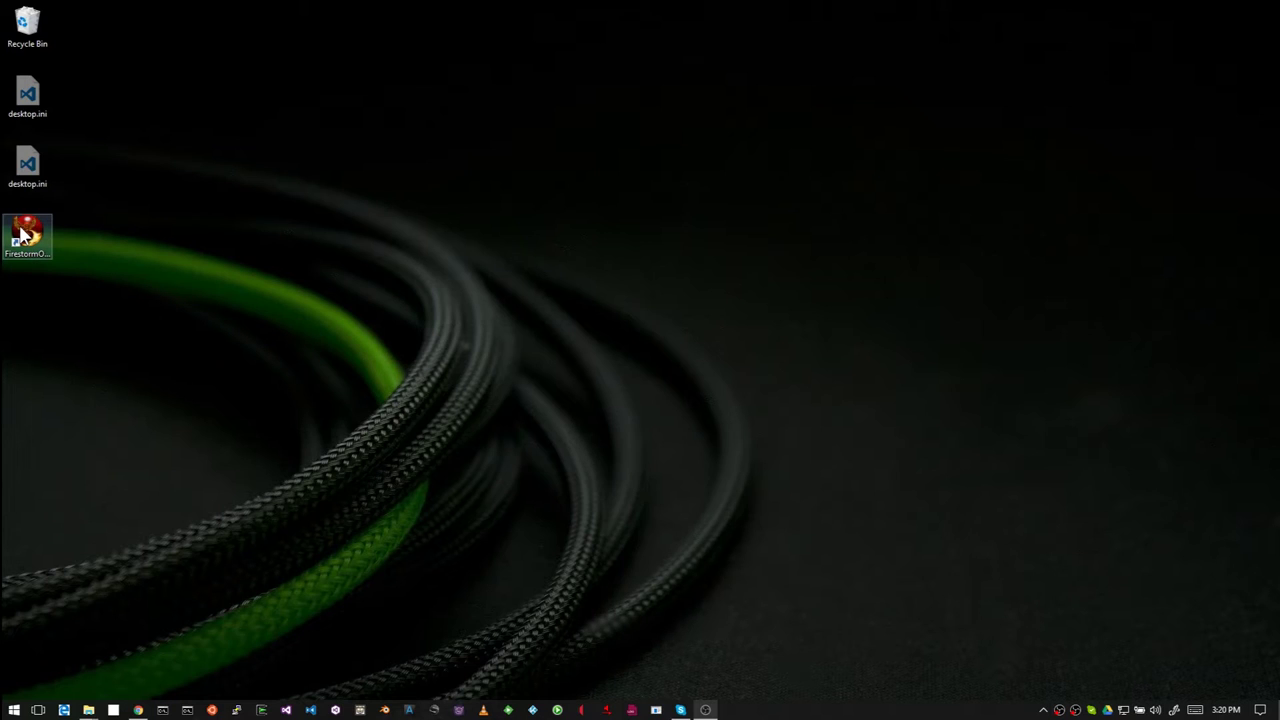
# Launch Firestorm and enter the account username and password on the AvaCon Grid login screen
pyautogui.doubleClick(24, 234)
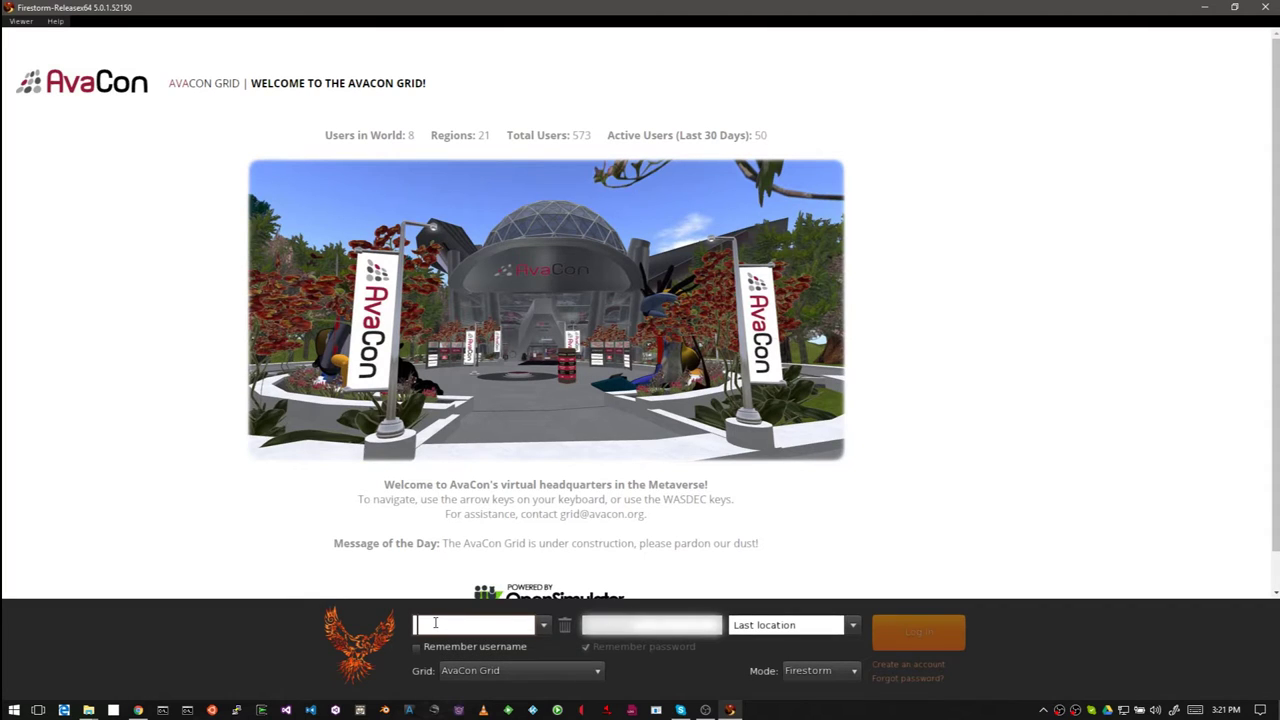
pyautogui.write('marcus llewellyn')
pyautogui.press('Tab')
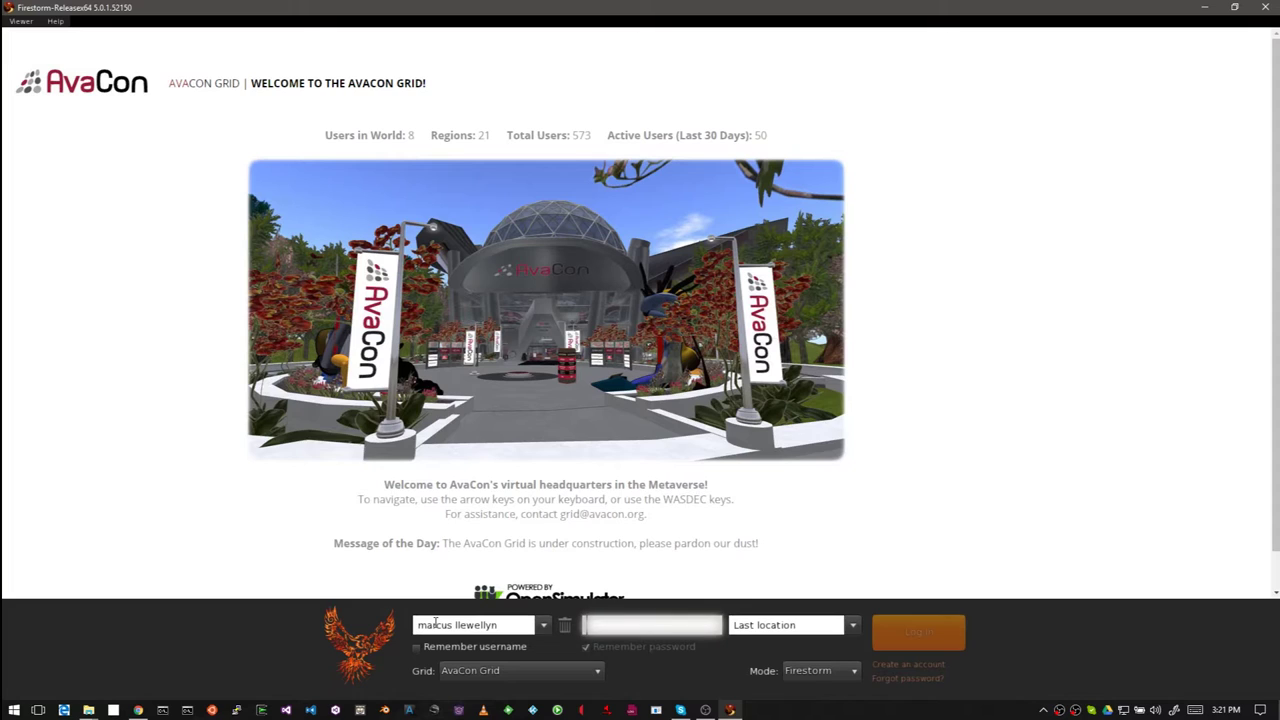
pyautogui.write('•••••')
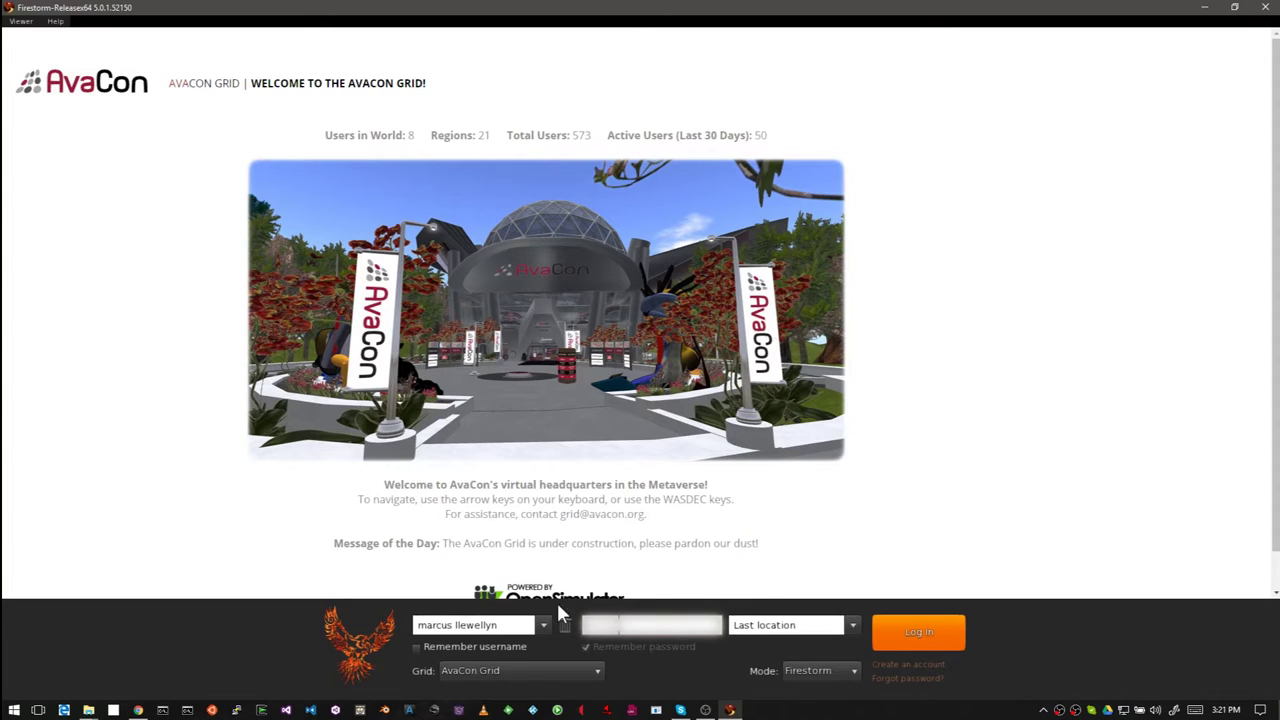
# Log in to the AvaCon Grid and arrive in-world at CompuGirls 1
pyautogui.click(918, 633)
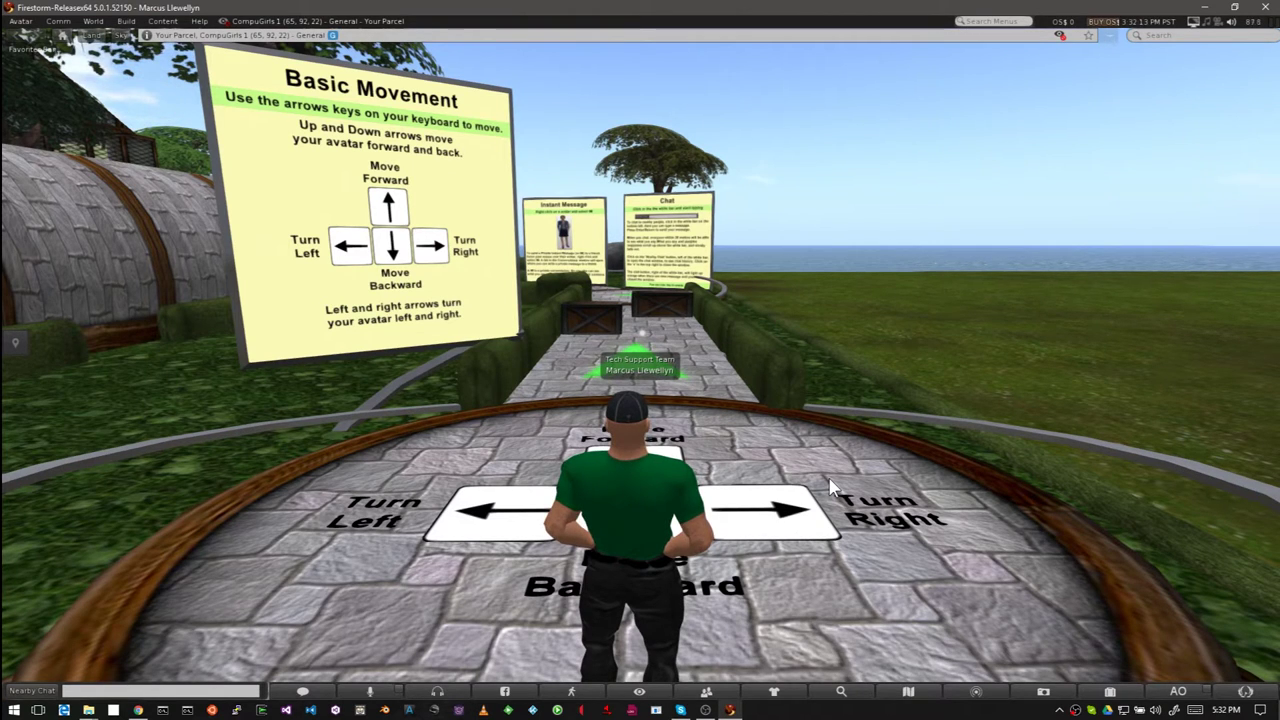
# Walk forward off the Basic Movement arrow pad, then back onto it
pyautogui.press('Up')
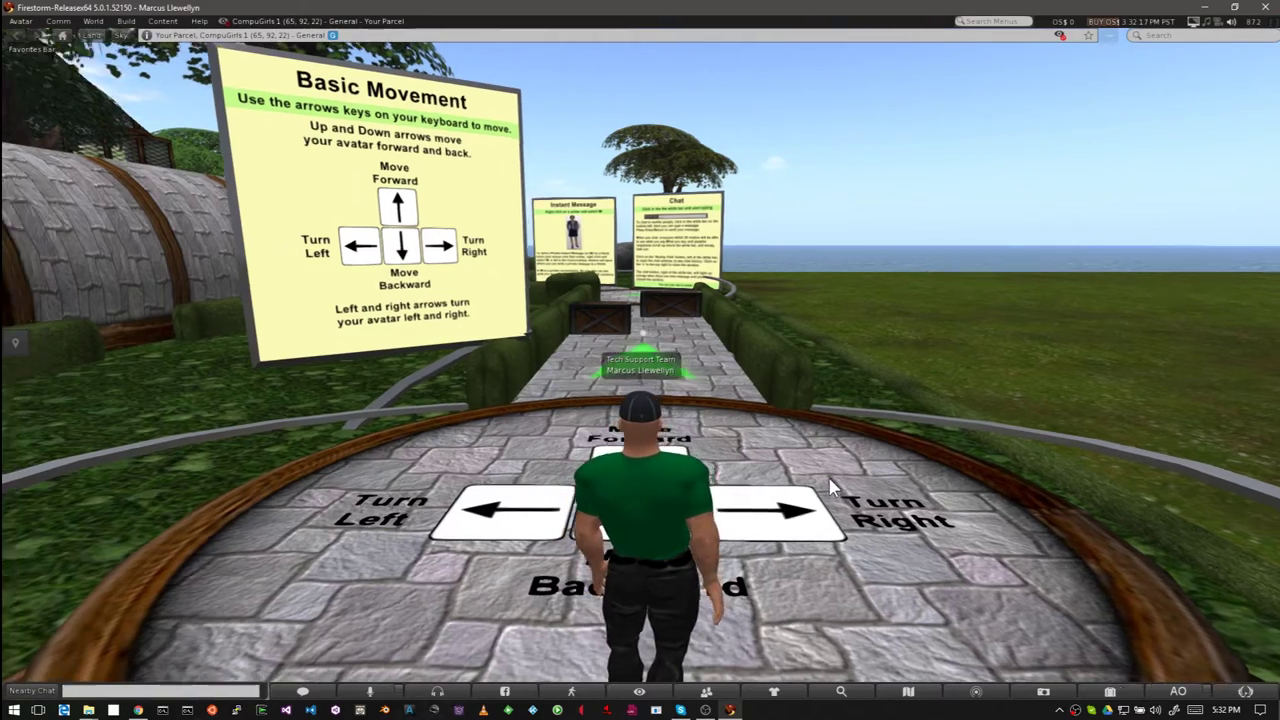
pyautogui.press('Left')
pyautogui.press('Right')
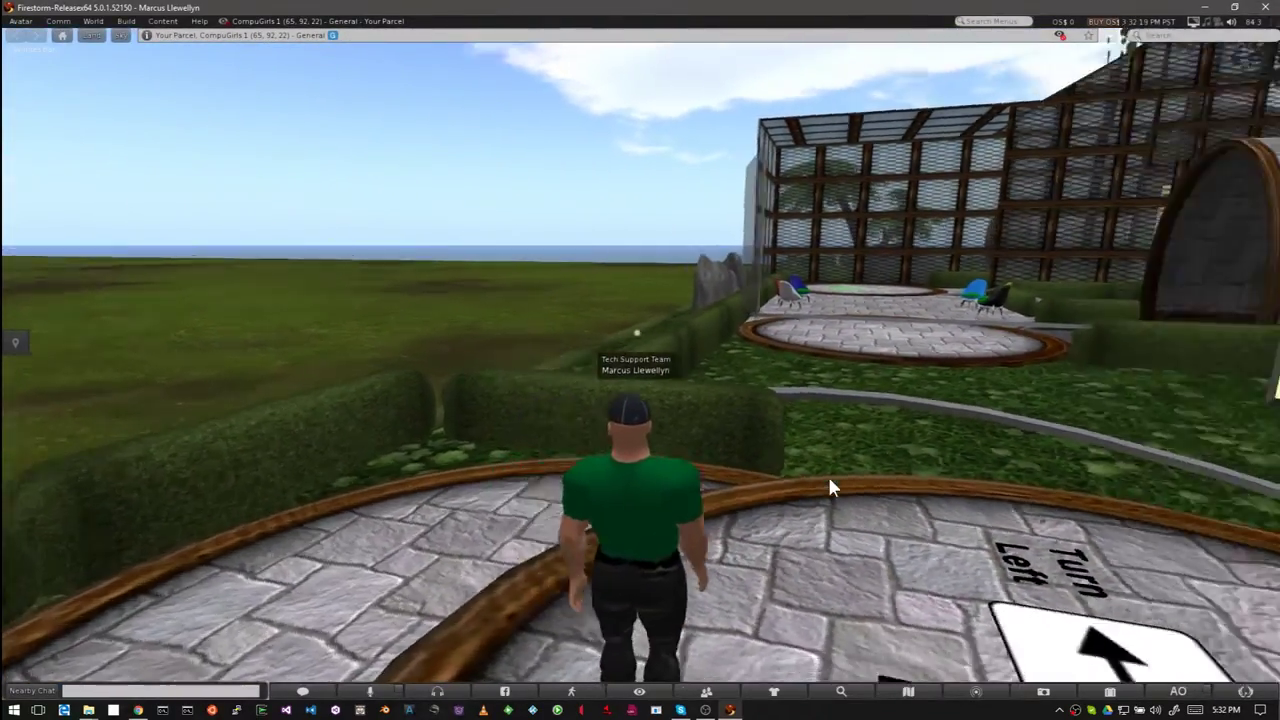
pyautogui.press('Left')
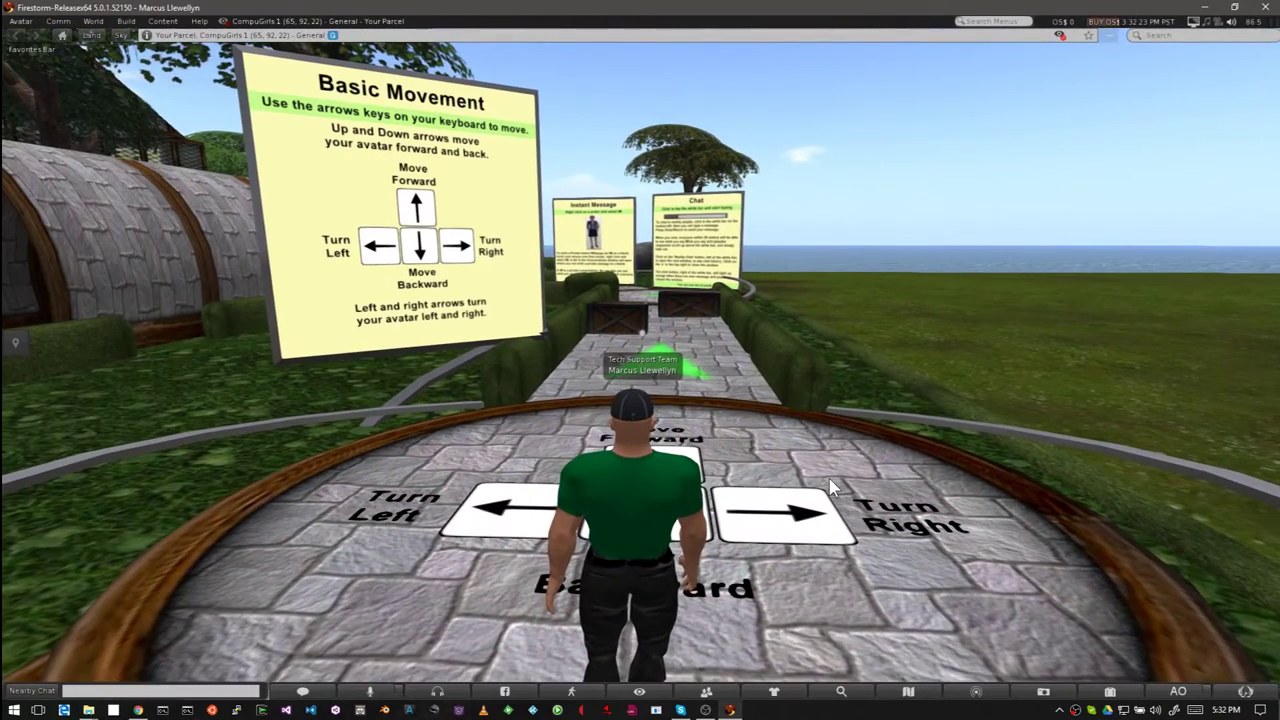
pyautogui.press('Up')
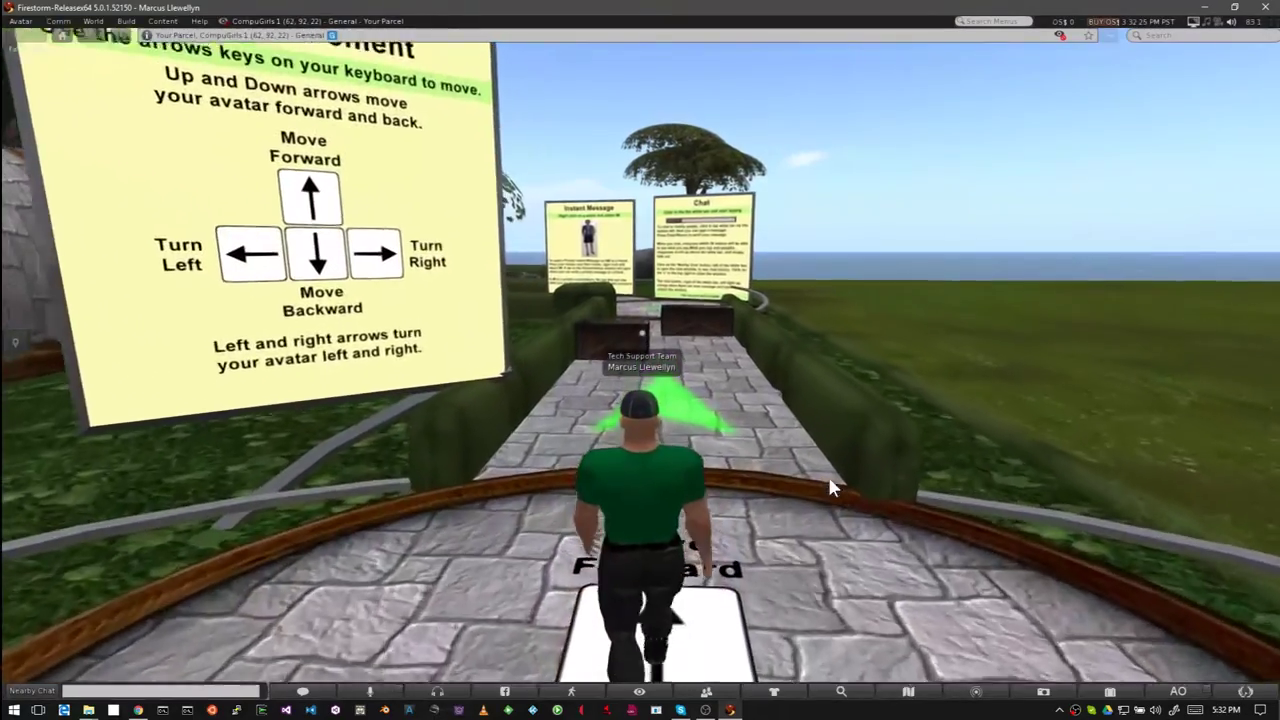
pyautogui.press('Down')
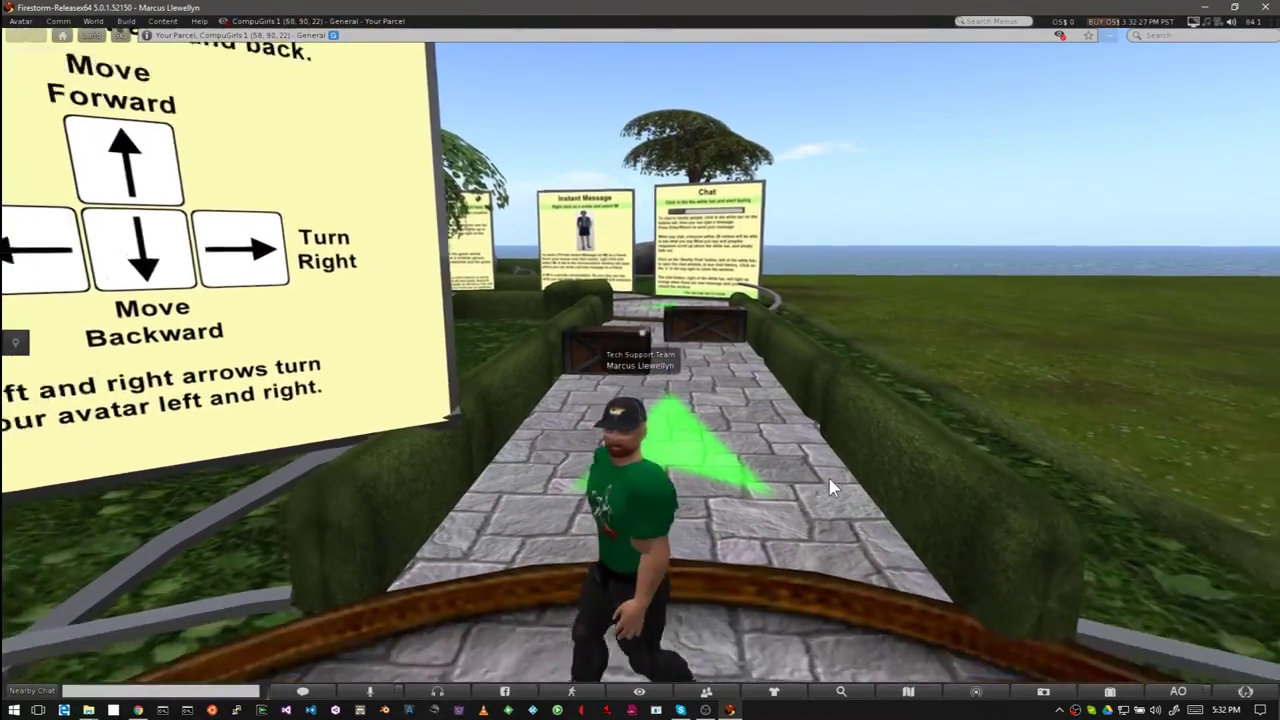
pyautogui.press('Down')
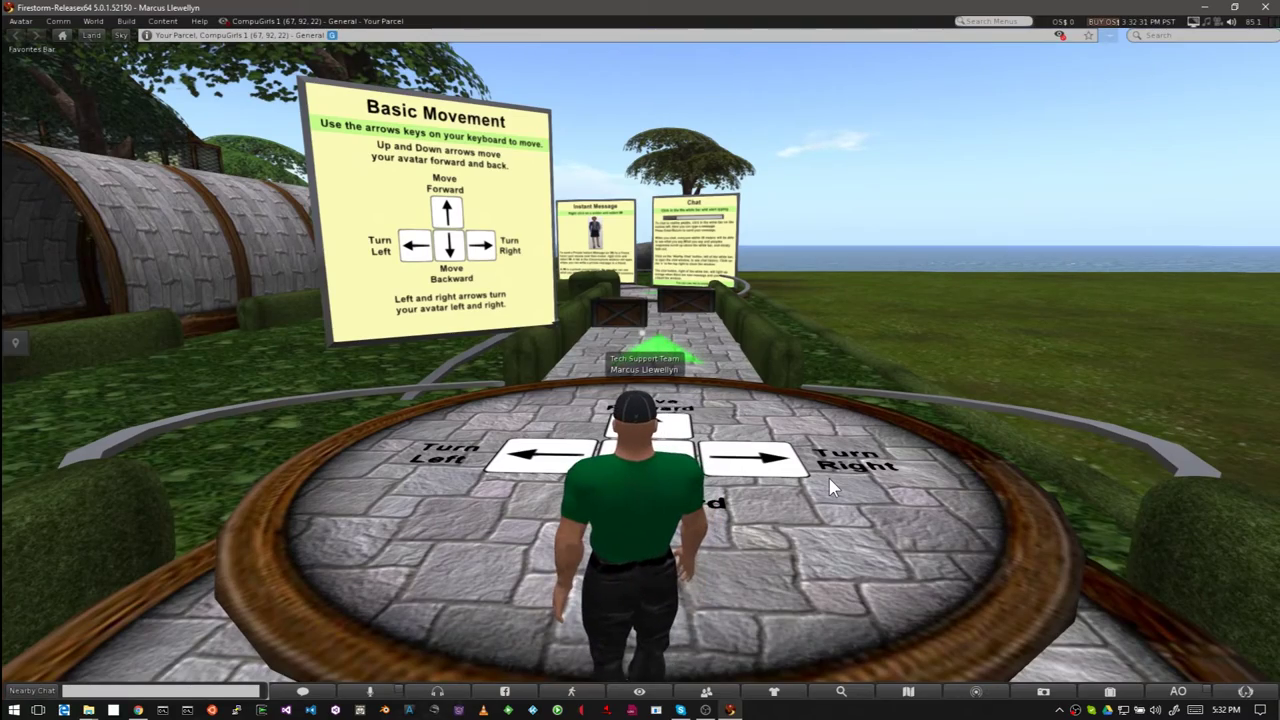
# Walk in turns around the arrow pad until facing the Basic Movement sign again
pyautogui.press('Up')
pyautogui.press('Left')
pyautogui.press('Left')
pyautogui.press('Up')
pyautogui.press('Left')
pyautogui.press('Up')
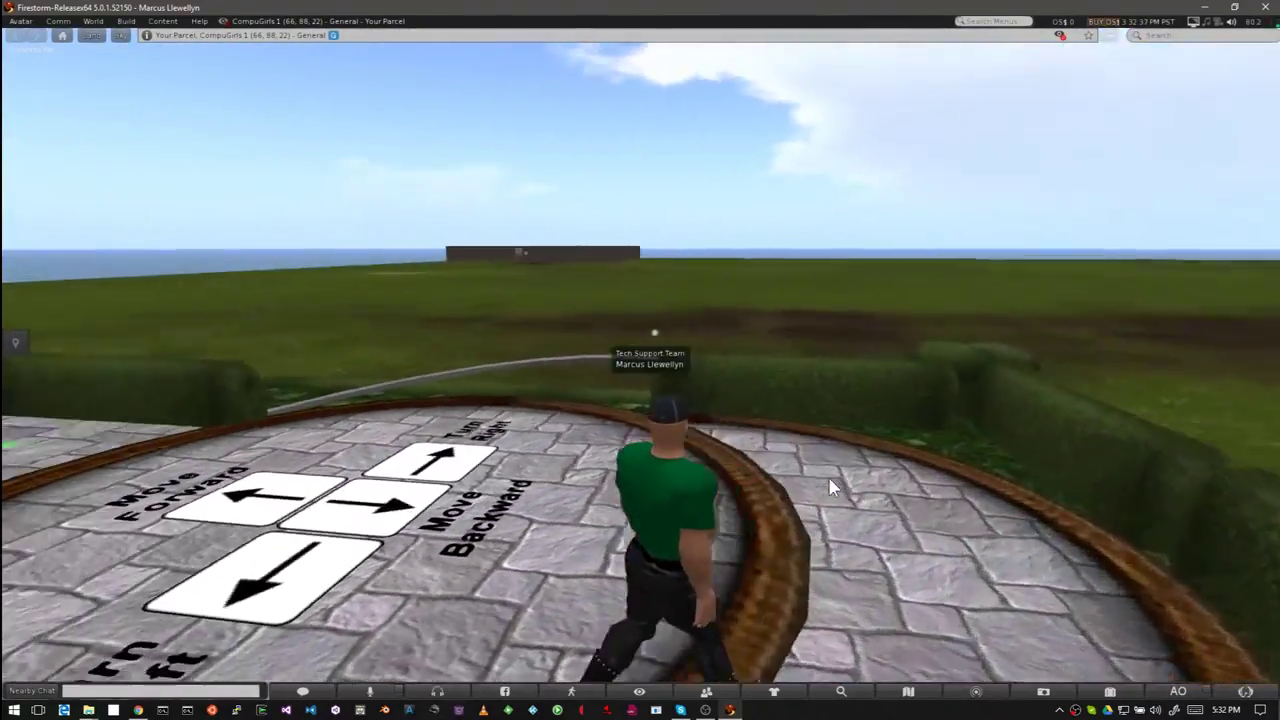
pyautogui.press('Right')
pyautogui.press('Up')
pyautogui.press('Right')
pyautogui.press('Up')
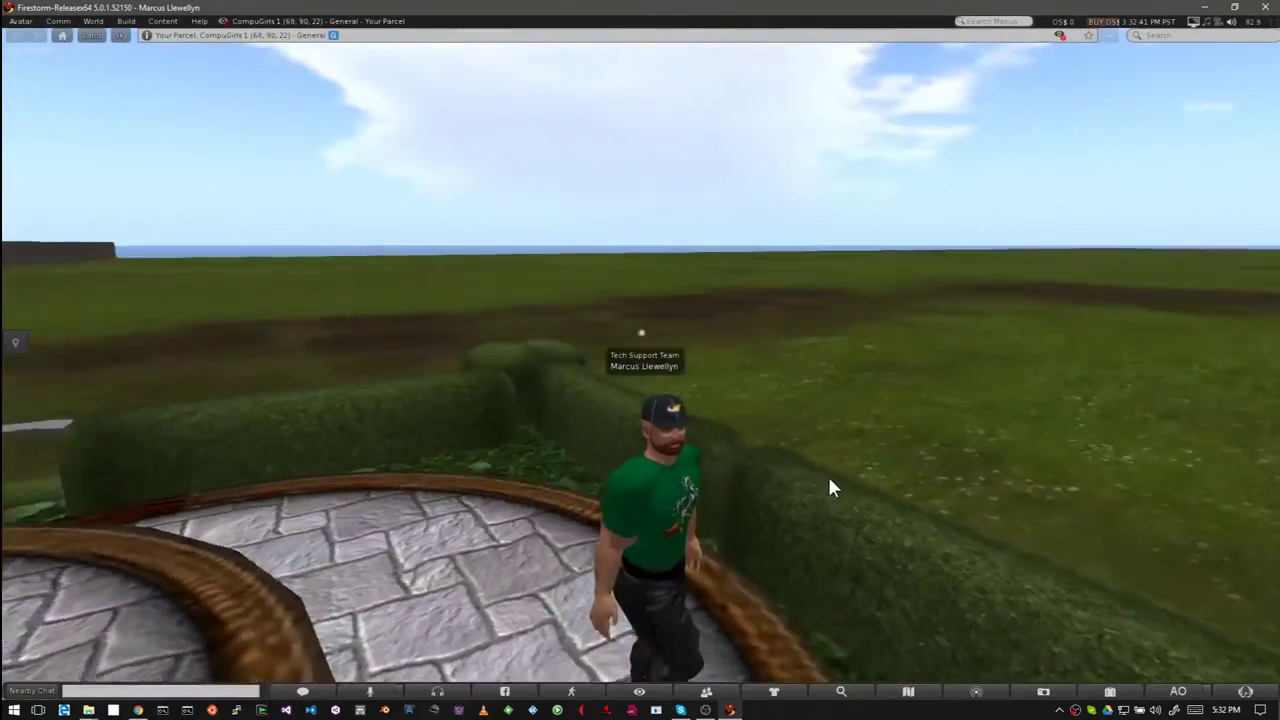
pyautogui.press('Right')
pyautogui.press('Up')
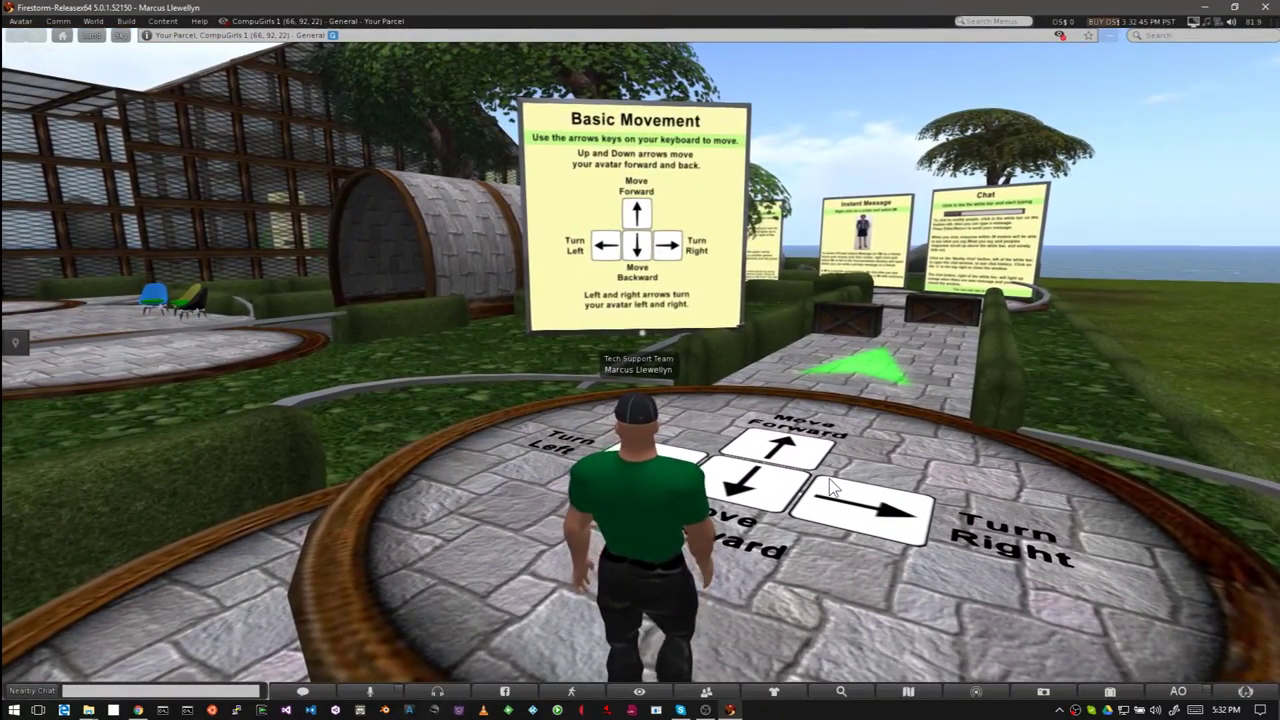
# Walk along the stone path past the crates onto the disc facing the Chat signs
pyautogui.press('Right')
pyautogui.press('Up')
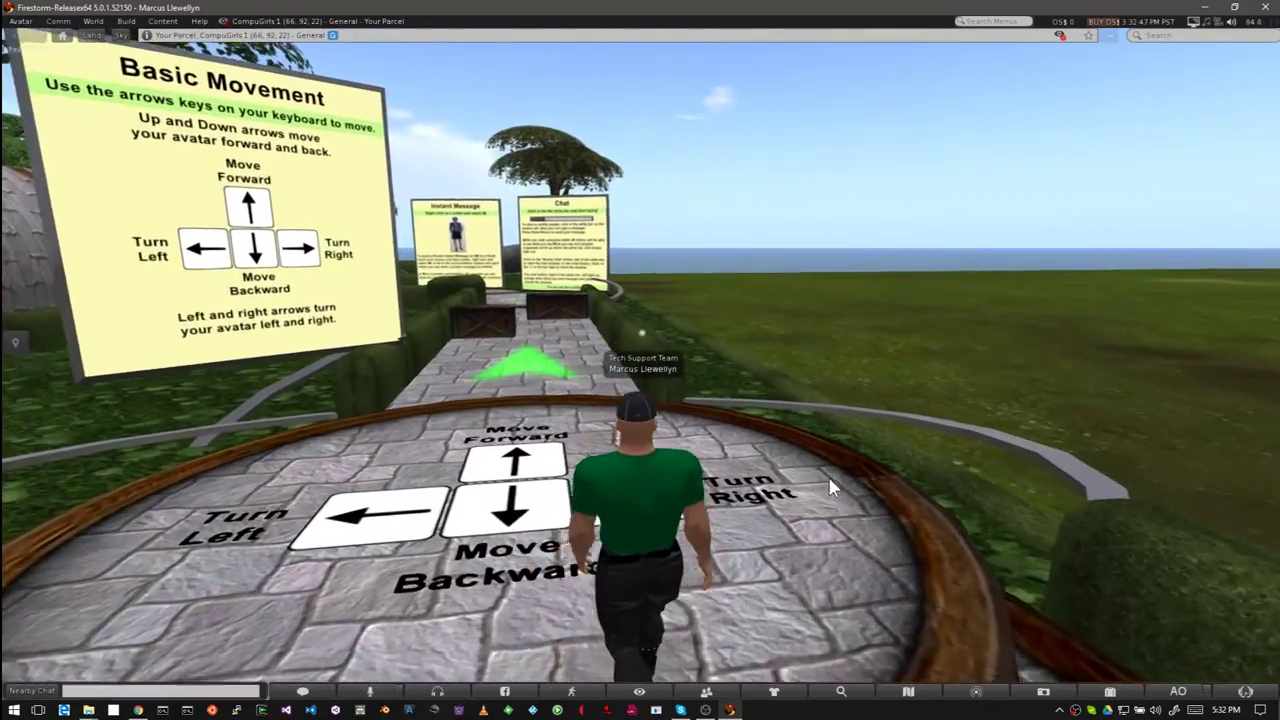
pyautogui.press('Up')
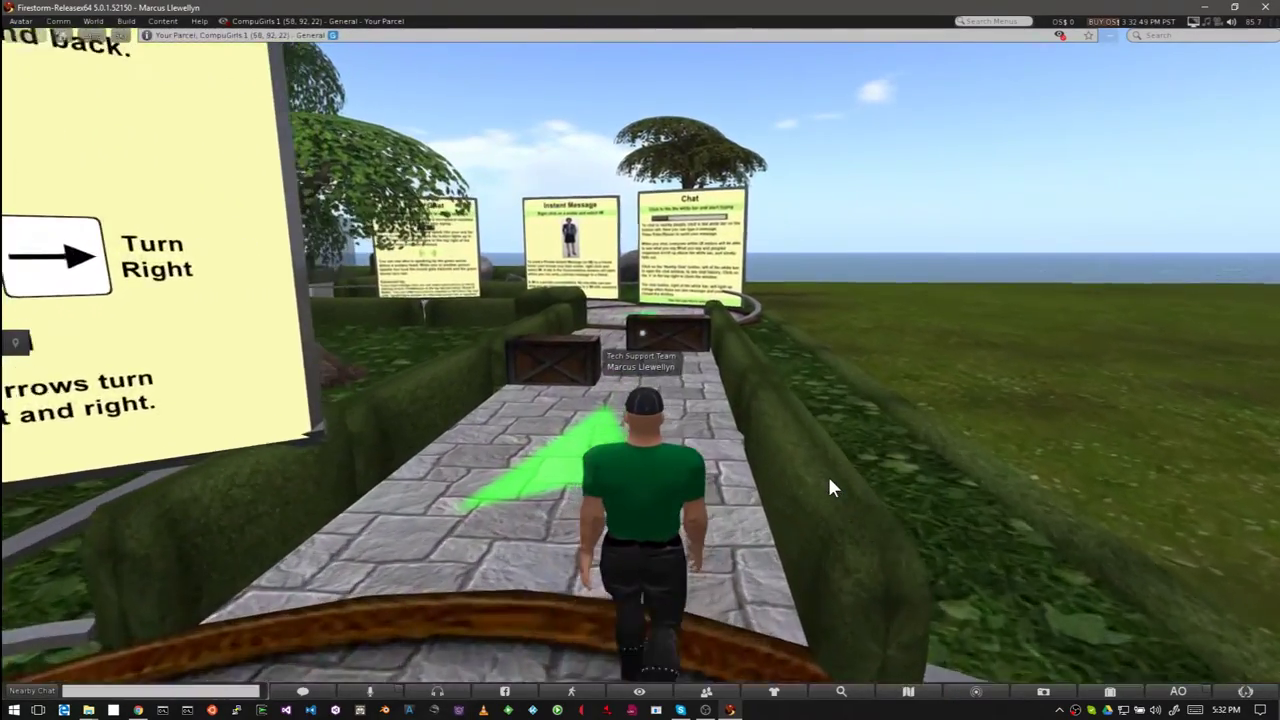
pyautogui.press('Up')
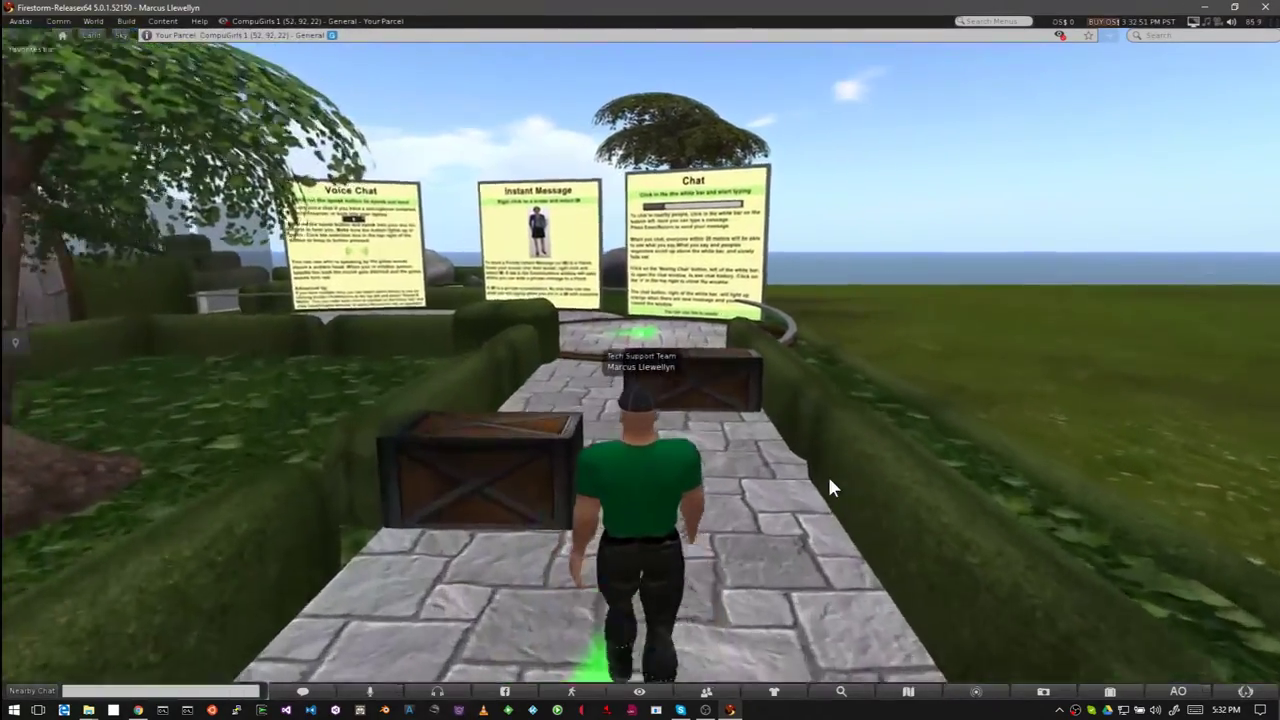
pyautogui.press('Up')
pyautogui.press('Left')
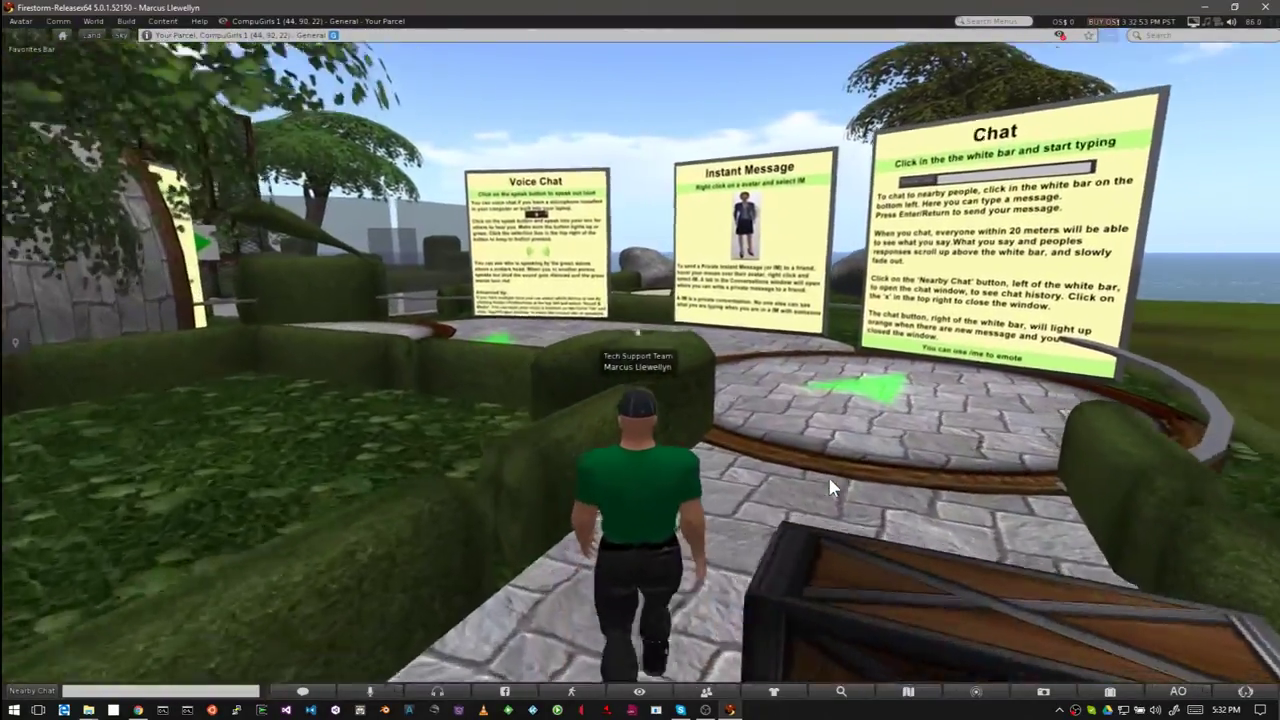
pyautogui.press('Right')
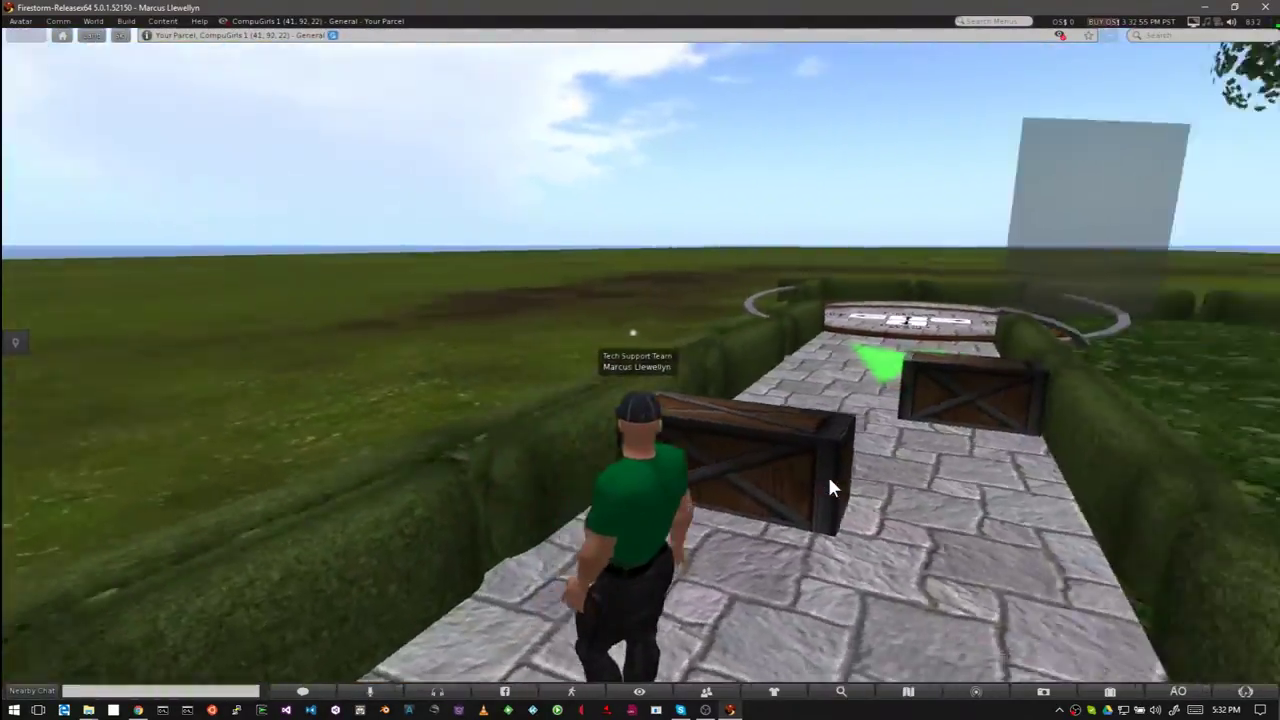
pyautogui.press('Up')
pyautogui.press('Left')
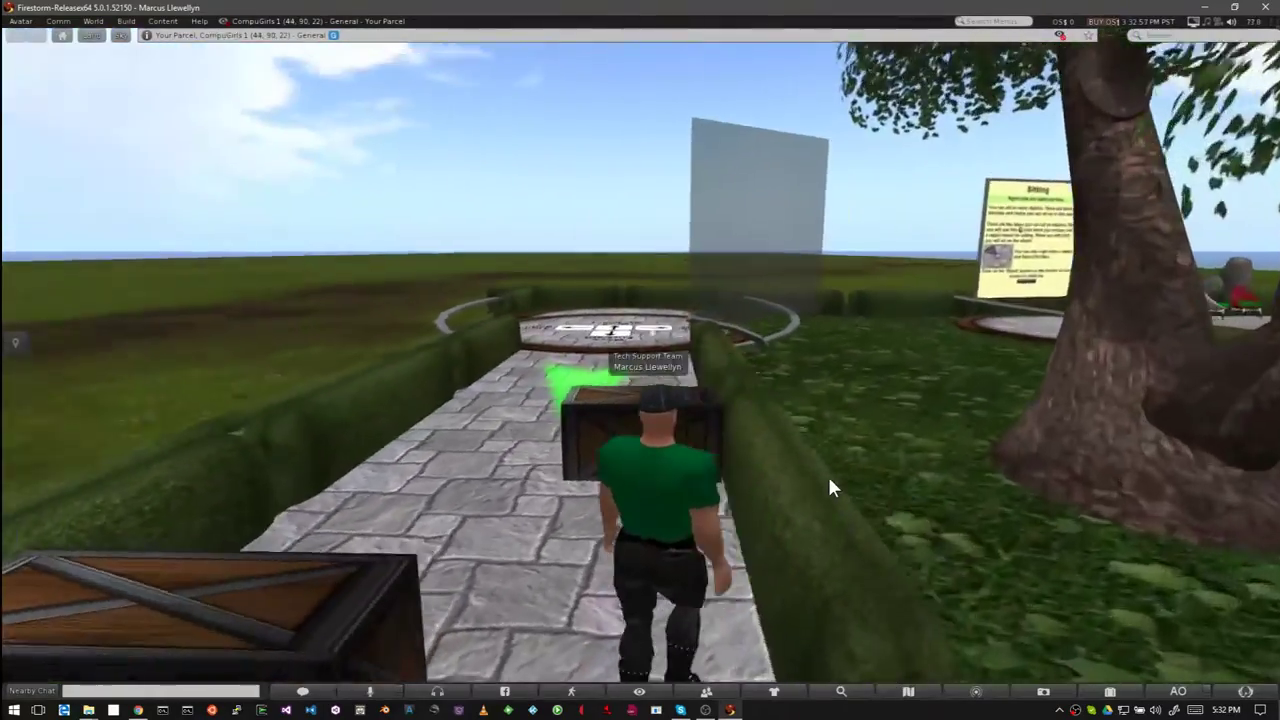
pyautogui.press('Up')
pyautogui.press('Left')
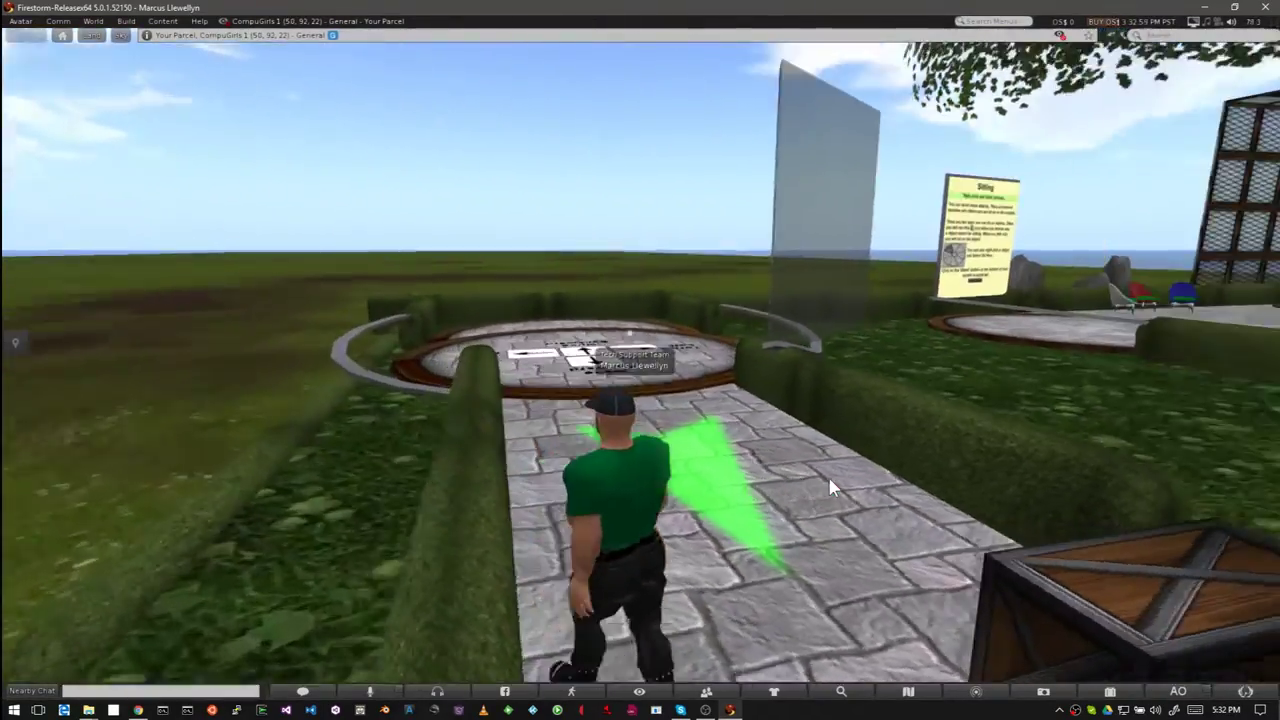
pyautogui.press('Up')
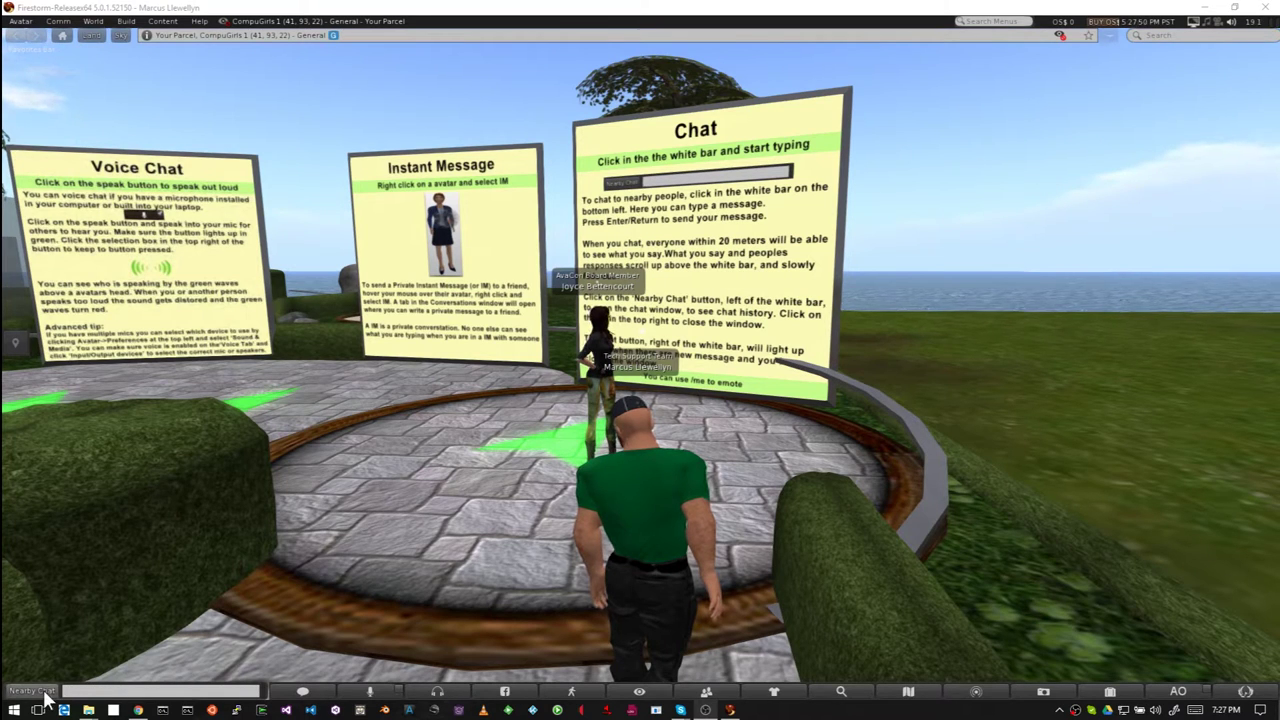
# Say 'Hello' to the nearby avatar in local chat
pyautogui.click(75, 690)
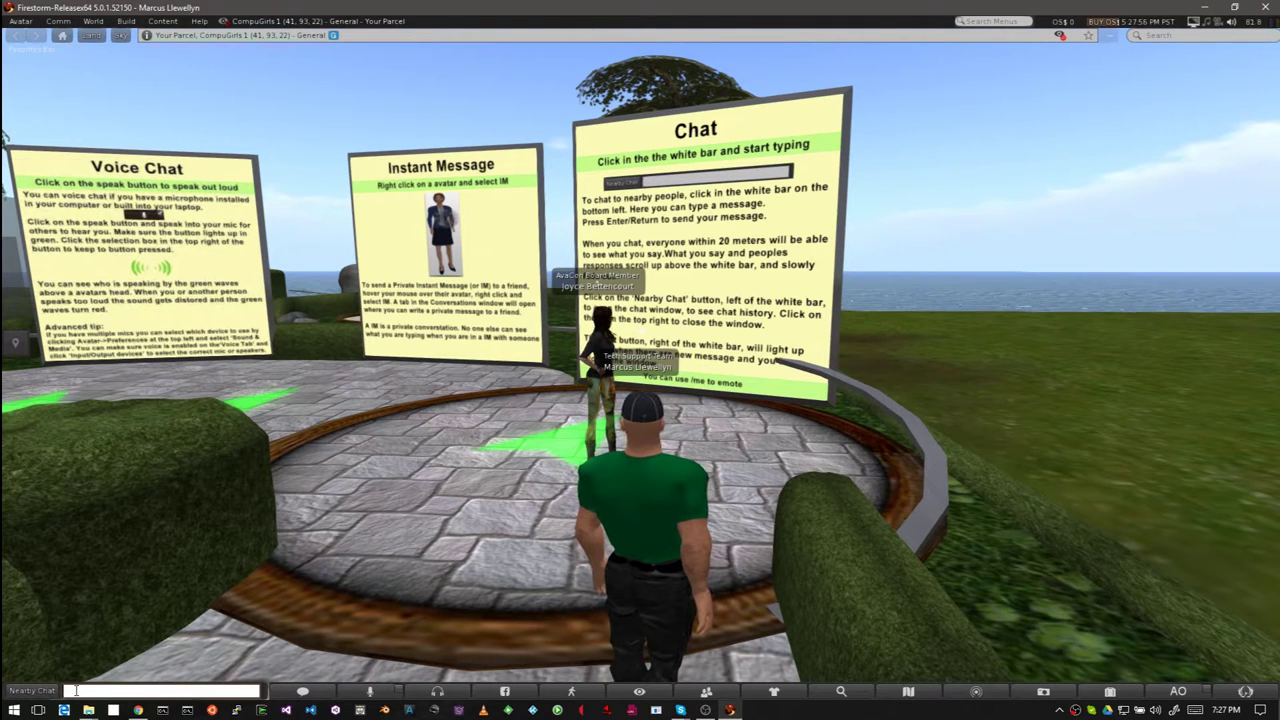
pyautogui.click(75, 690)
pyautogui.write('Hello')
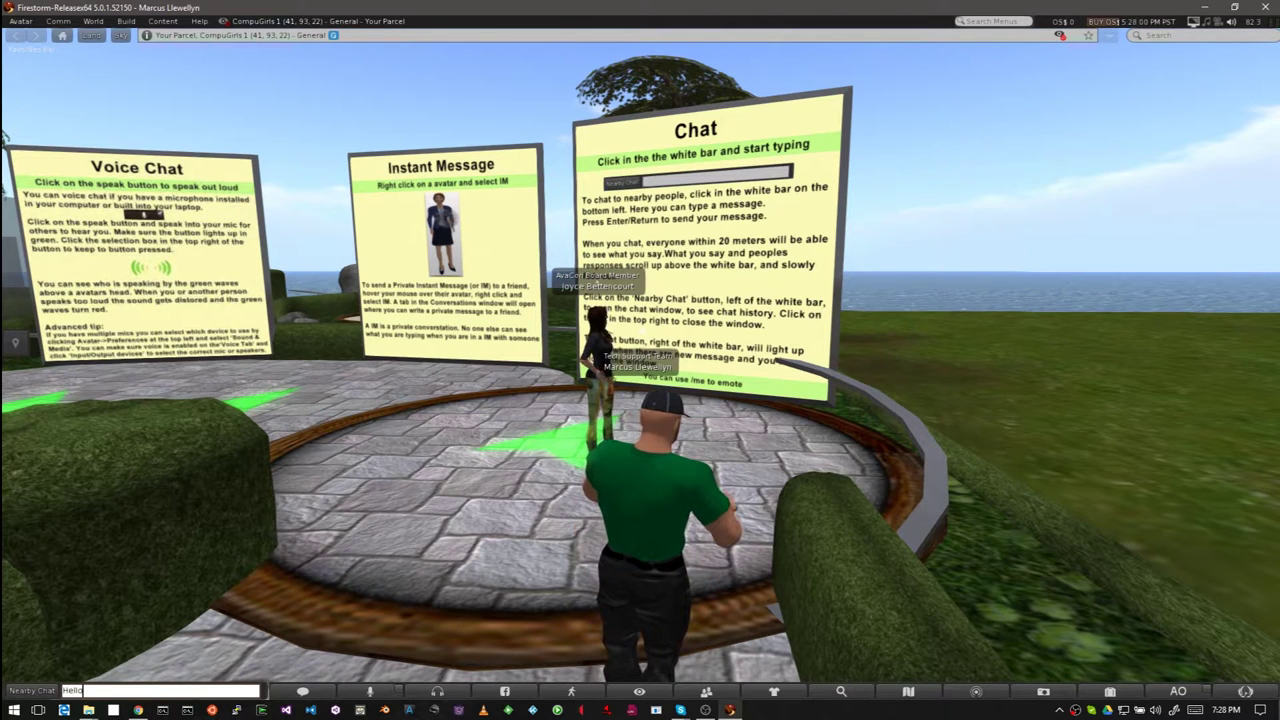
pyautogui.press('Return')
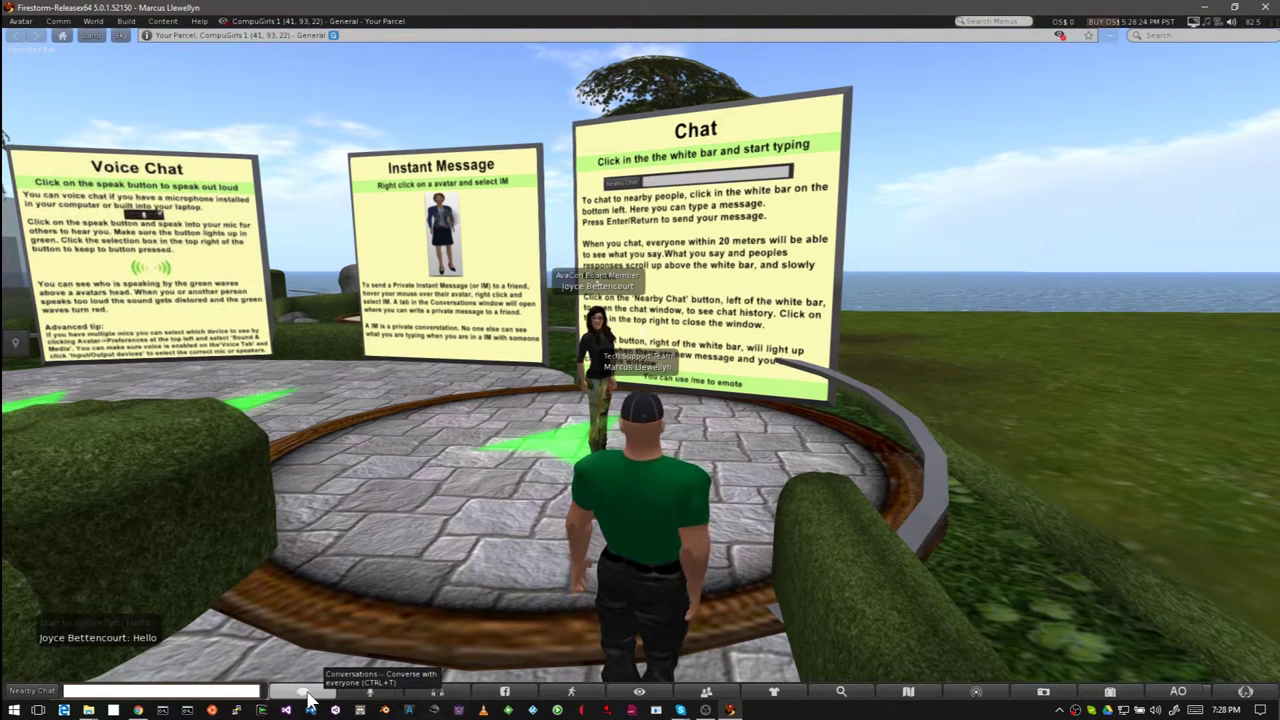
# Ask the nearby avatar 'how are you doing?' in nearby chat
pyautogui.click(305, 694)
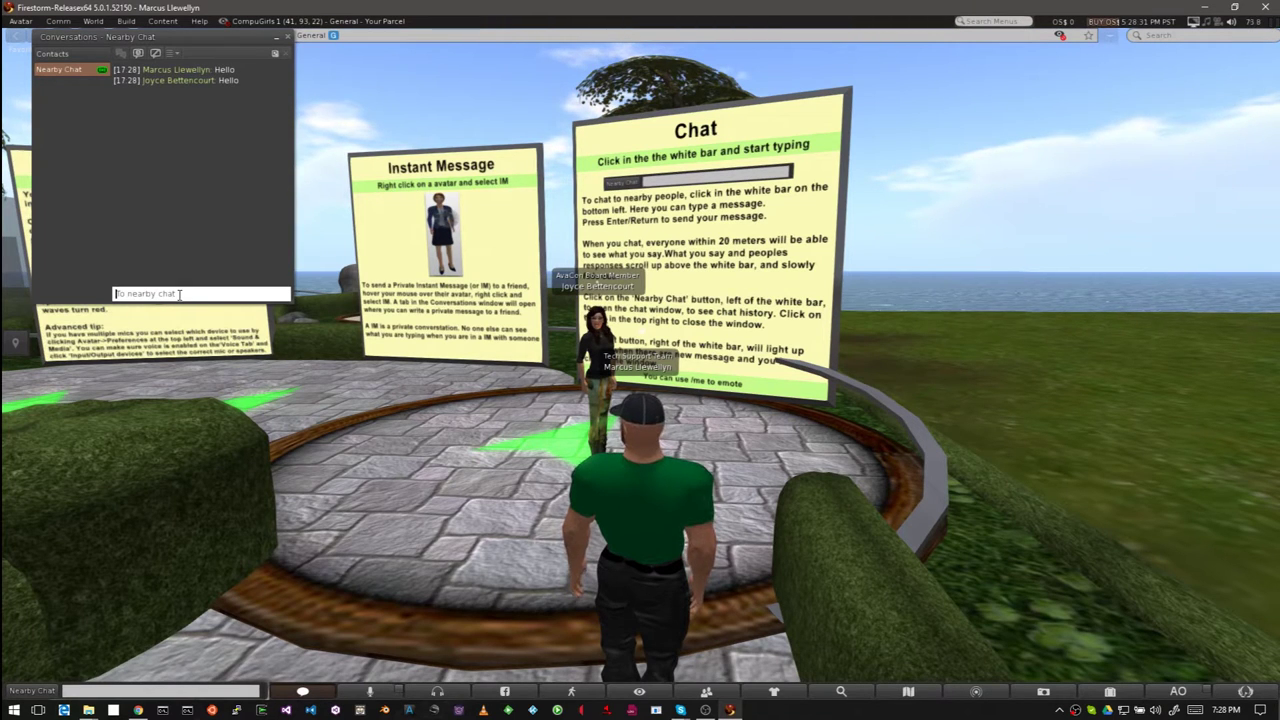
pyautogui.write('I h')
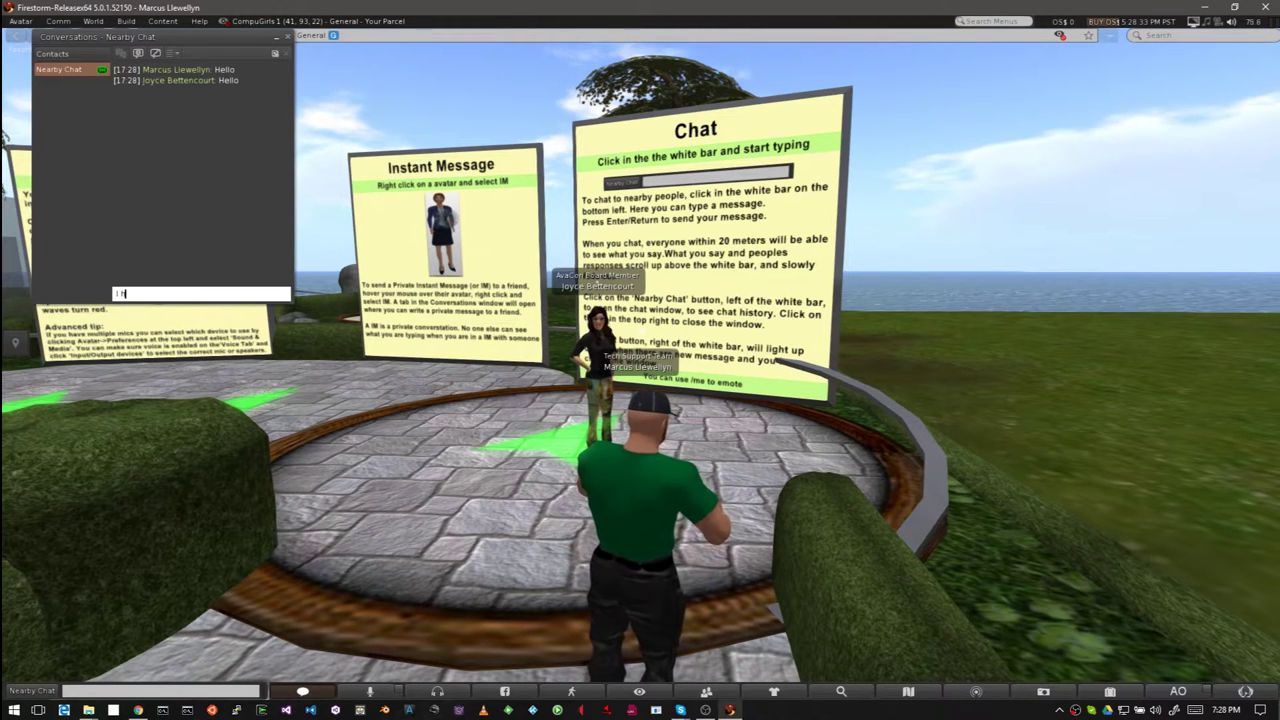
pyautogui.write('ow')
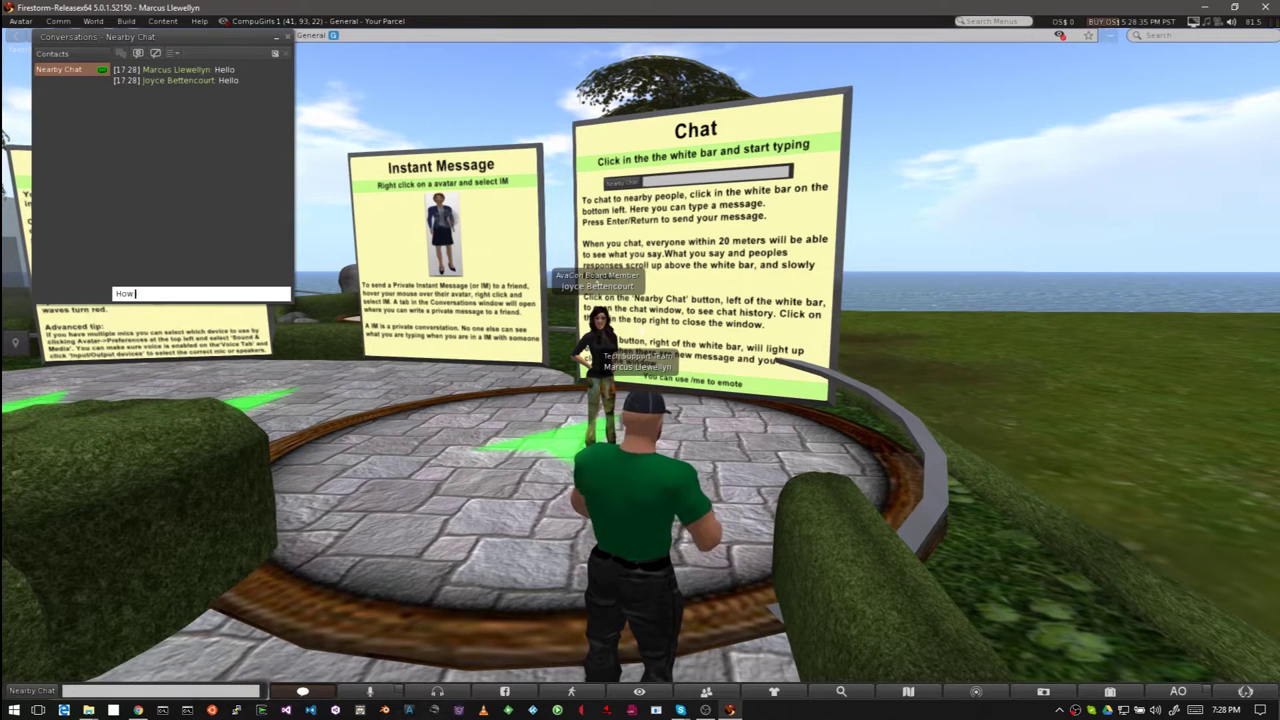
pyautogui.write(' are you doing?')
pyautogui.press('Return')
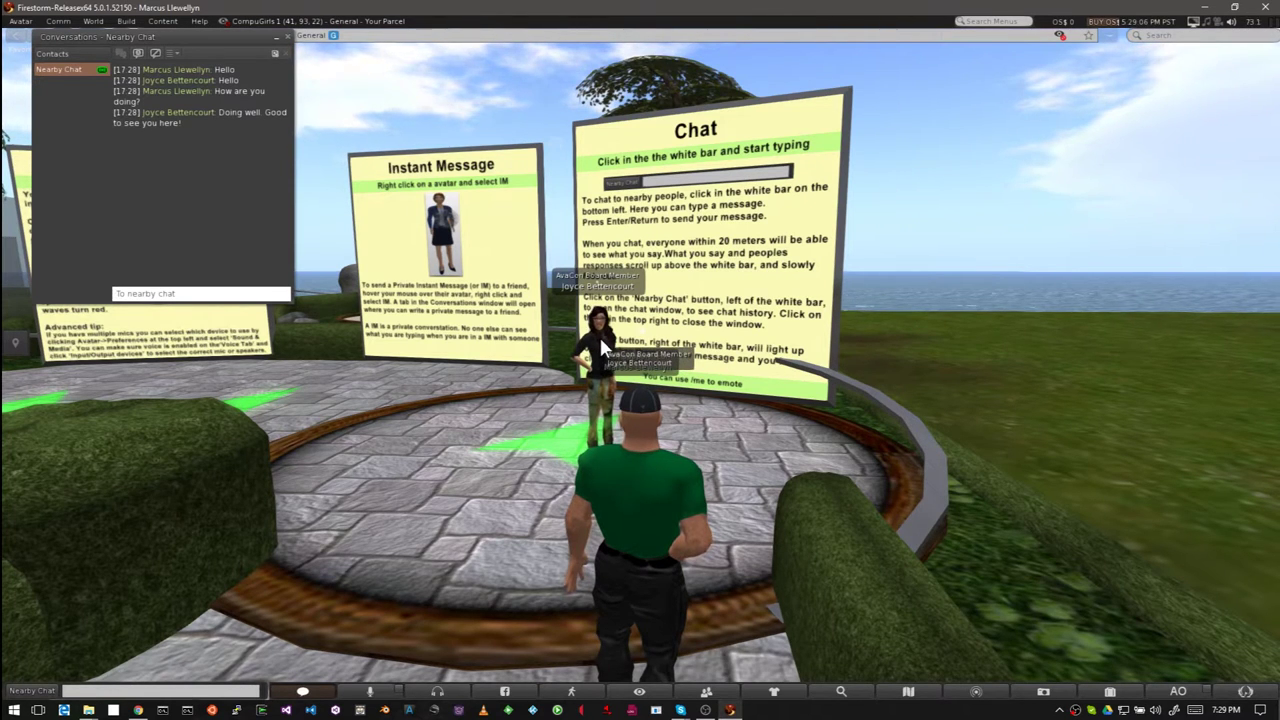
# Open a private IM with the other avatar from her pie menu and send 'Hello'
pyautogui.rightClick(598, 334)
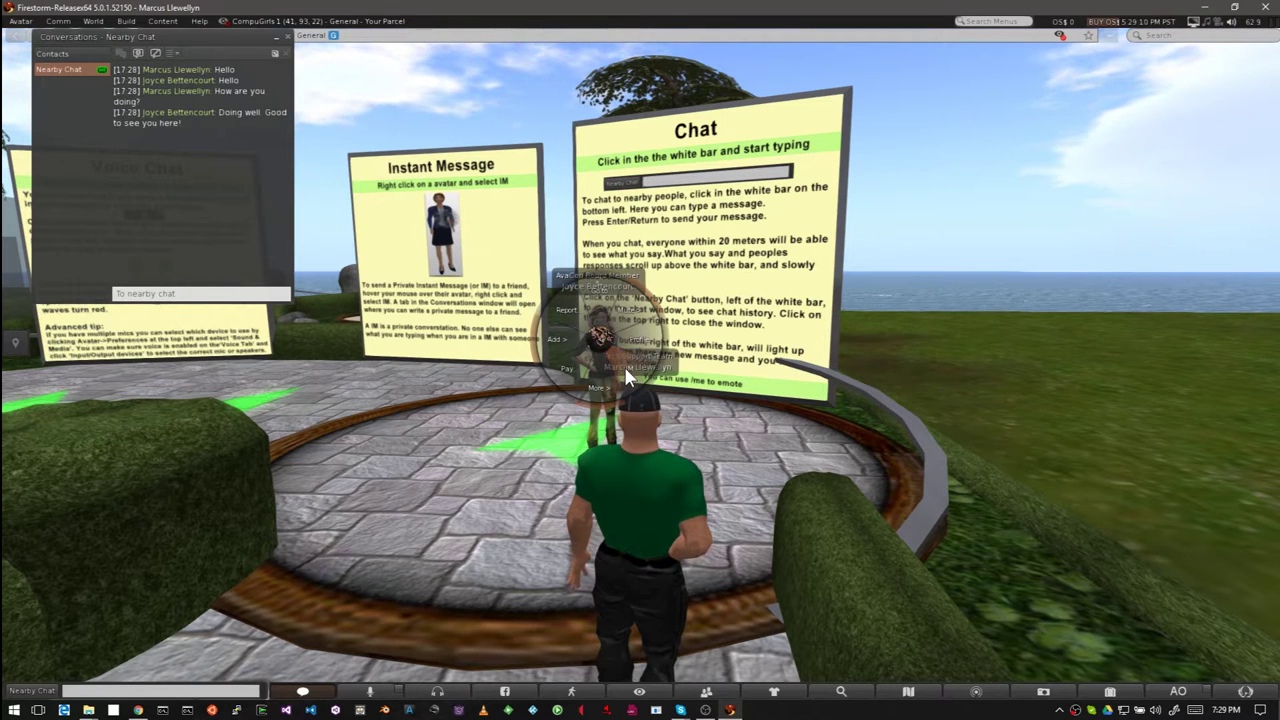
pyautogui.click(627, 376)
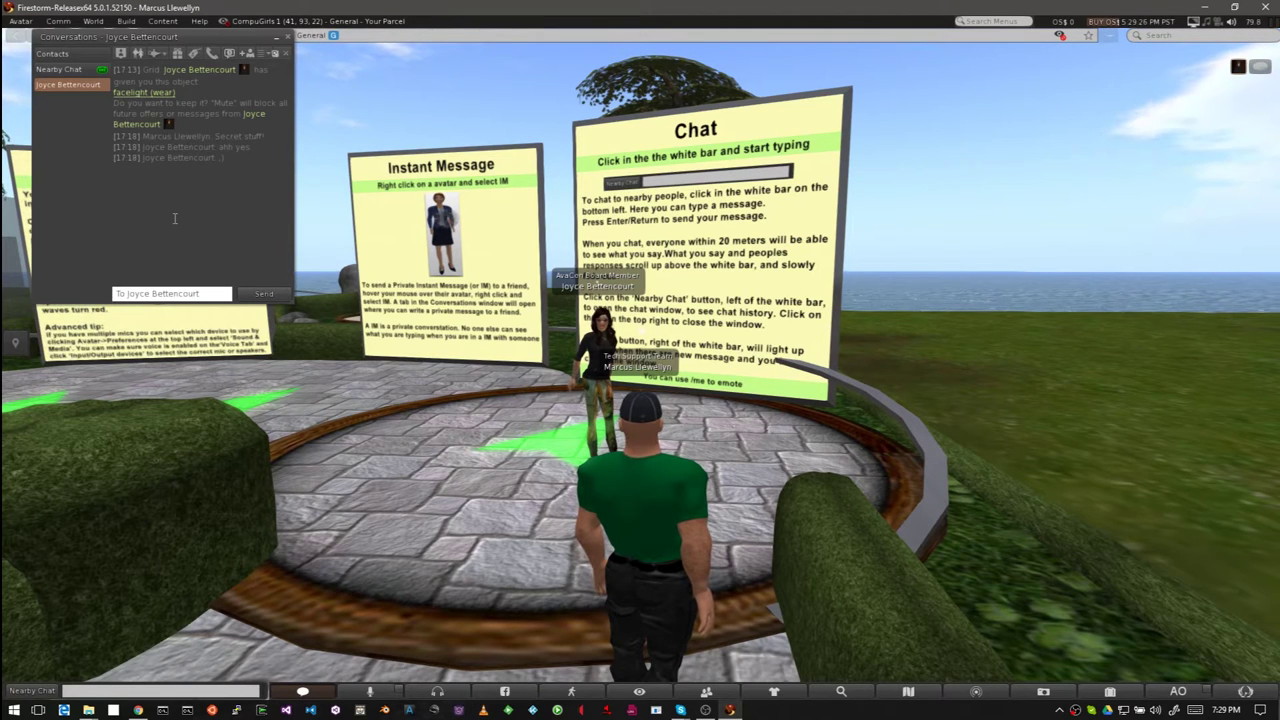
pyautogui.write('Hello')
pyautogui.press('Return')
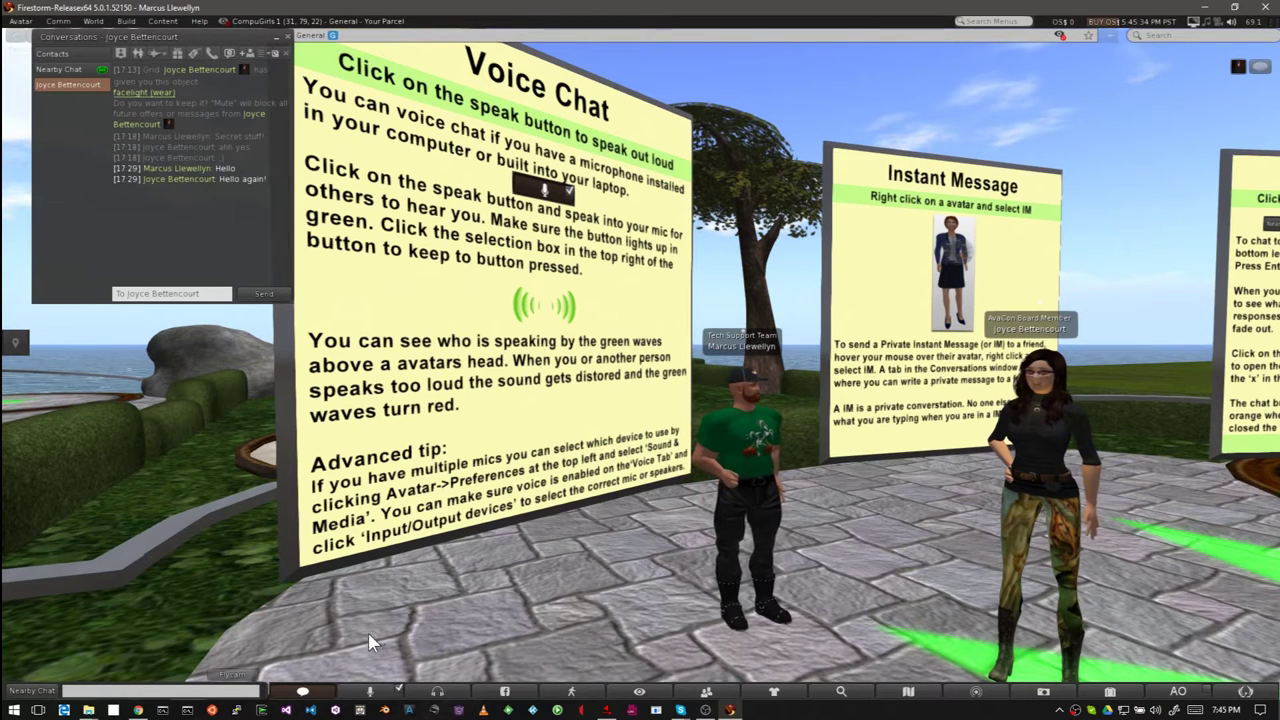
# Turn on voice speaking with the Speak toolbar button
pyautogui.click(366, 698)
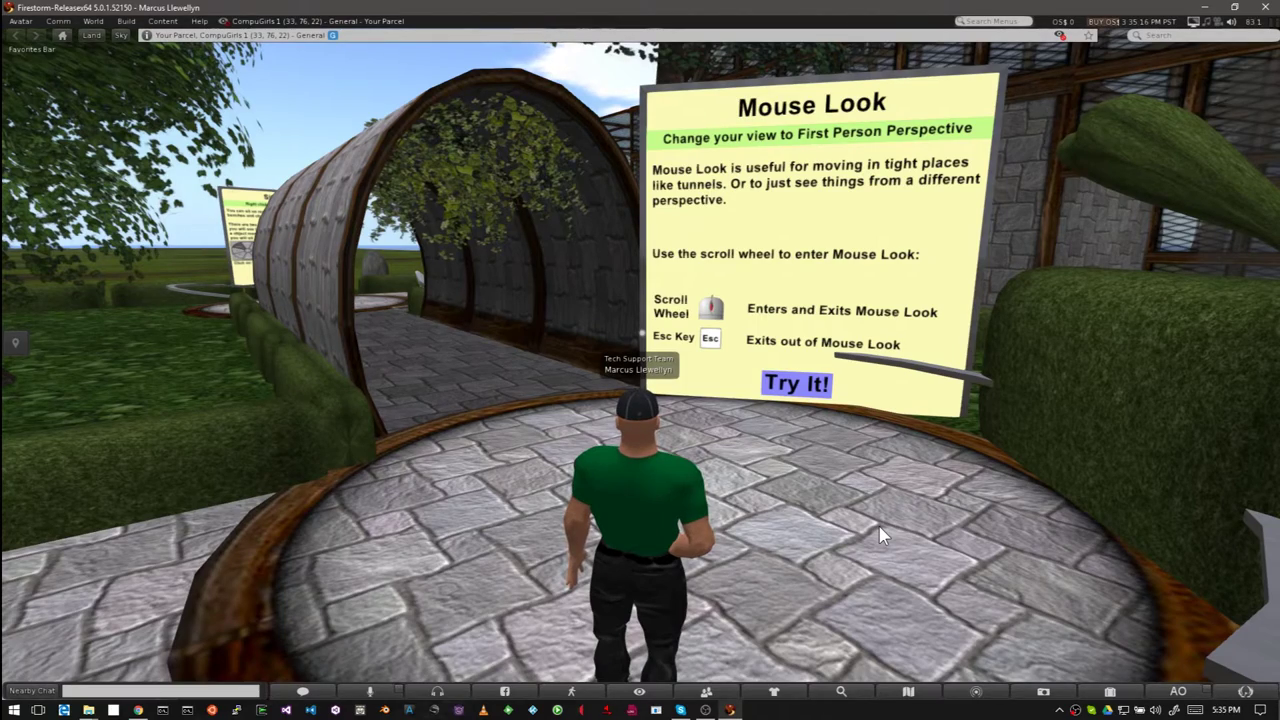
# Enter Mouse Look, walk up to the Mouse Look sign and back away, then exit to third-person
pyautogui.scroll(5, 880, 535)
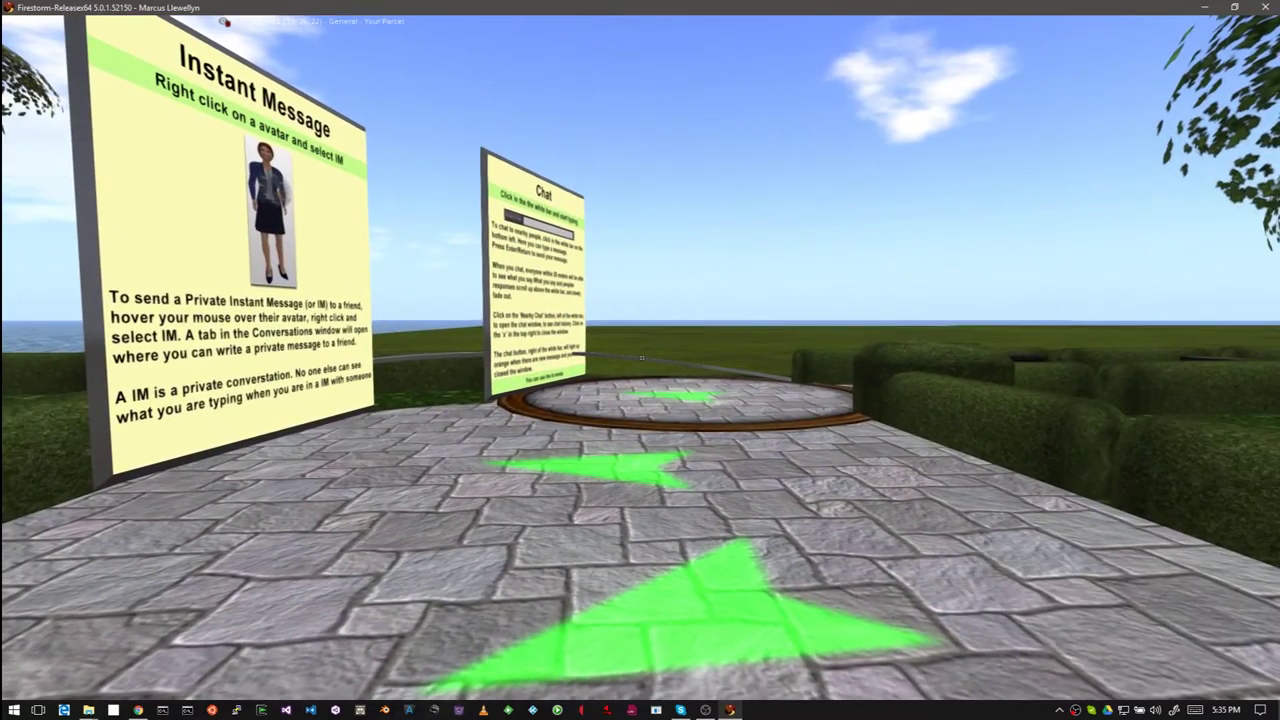
pyautogui.press('w')
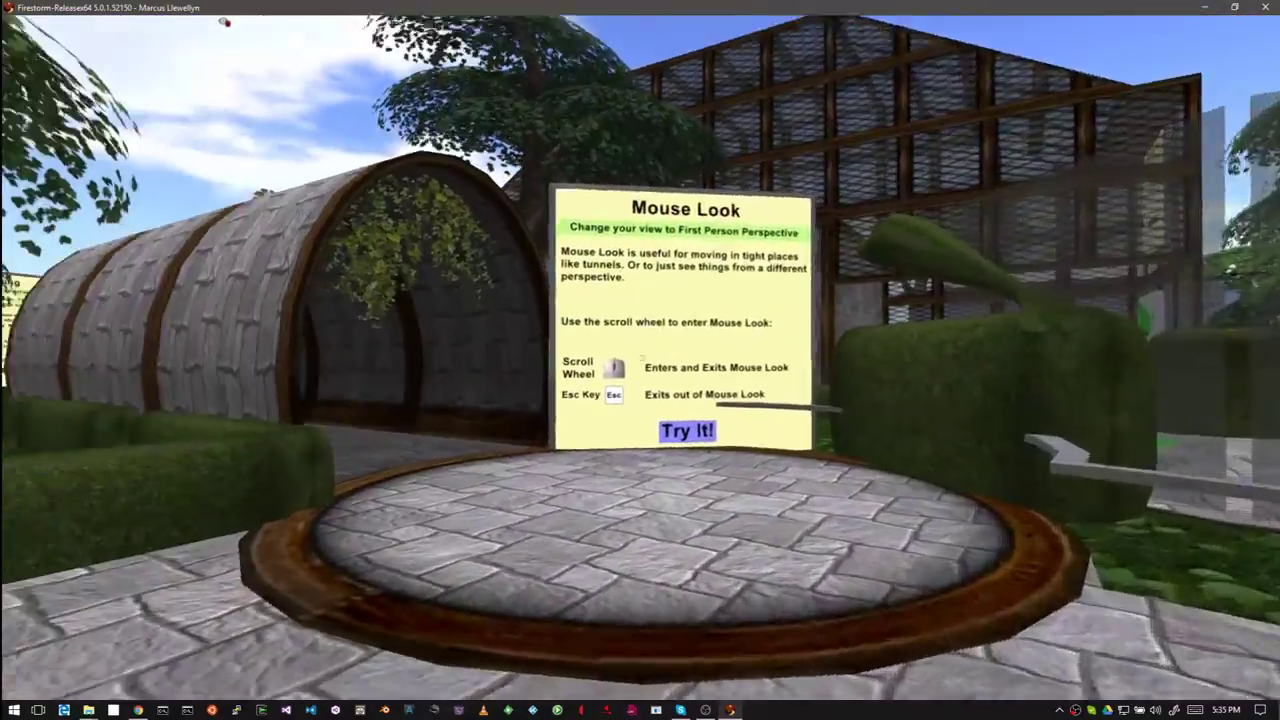
pyautogui.press('w')
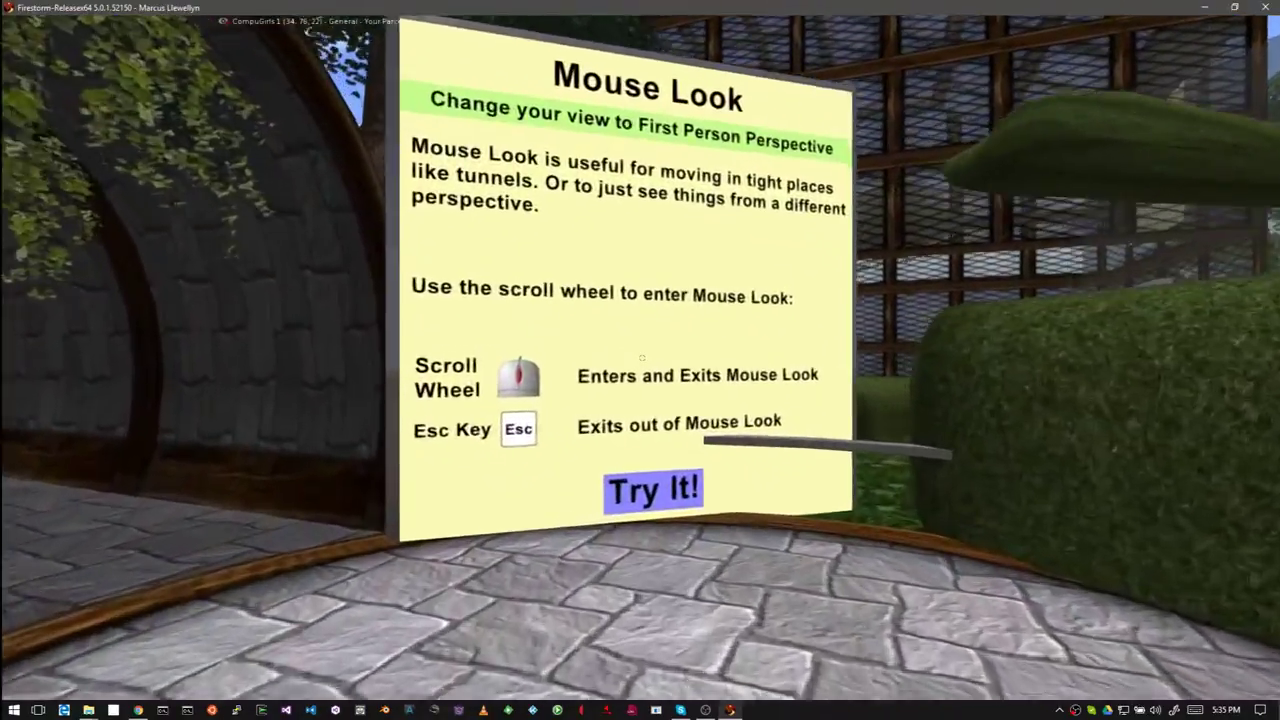
pyautogui.press('s')
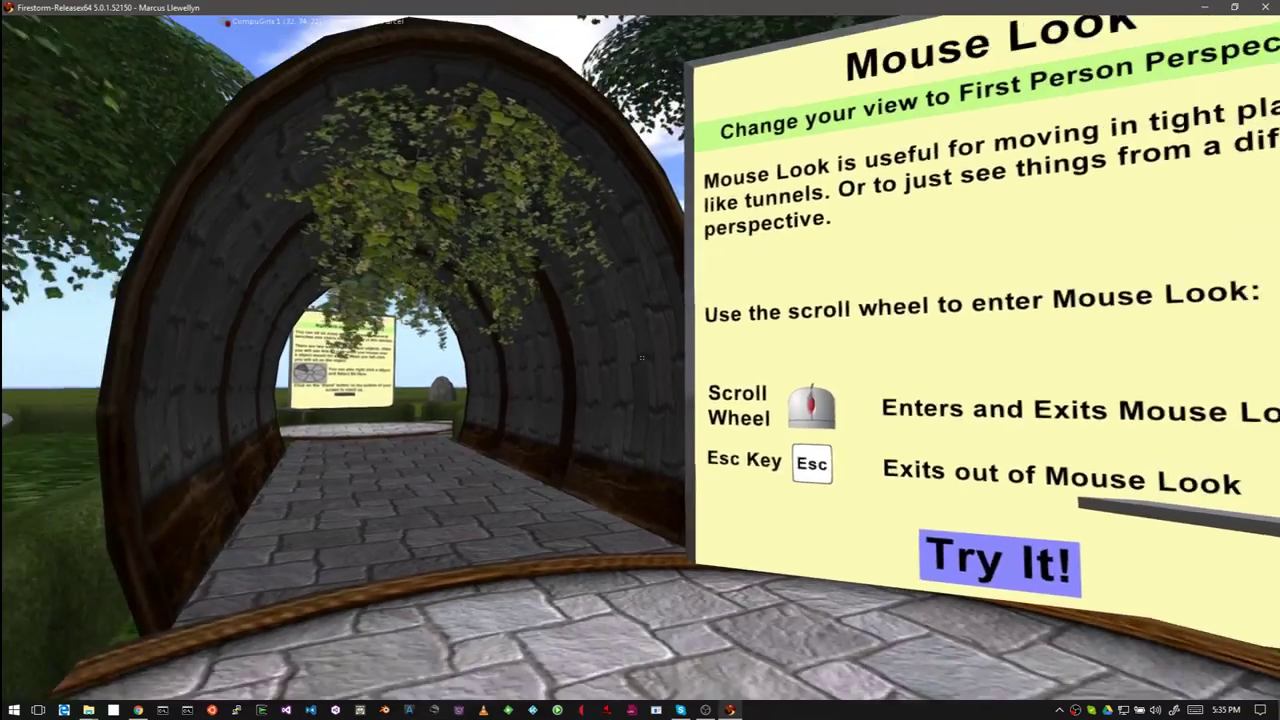
pyautogui.press('s')
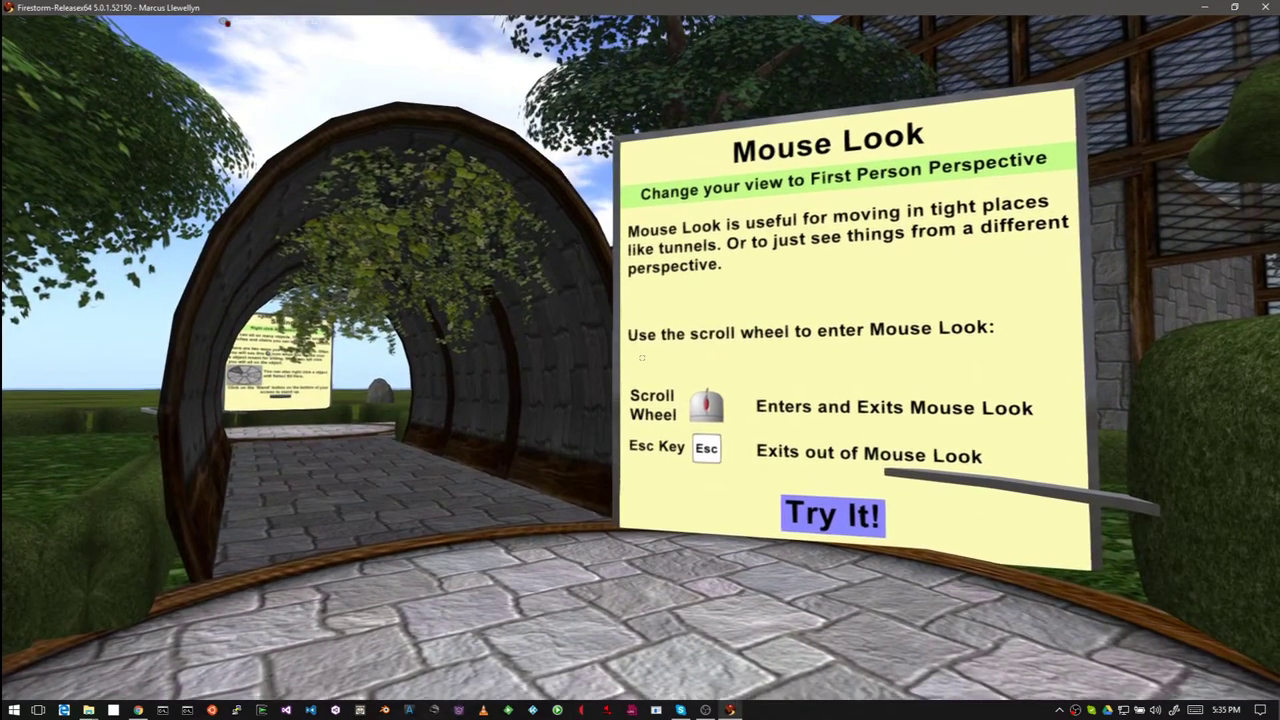
pyautogui.scroll(-1, 645, 368)
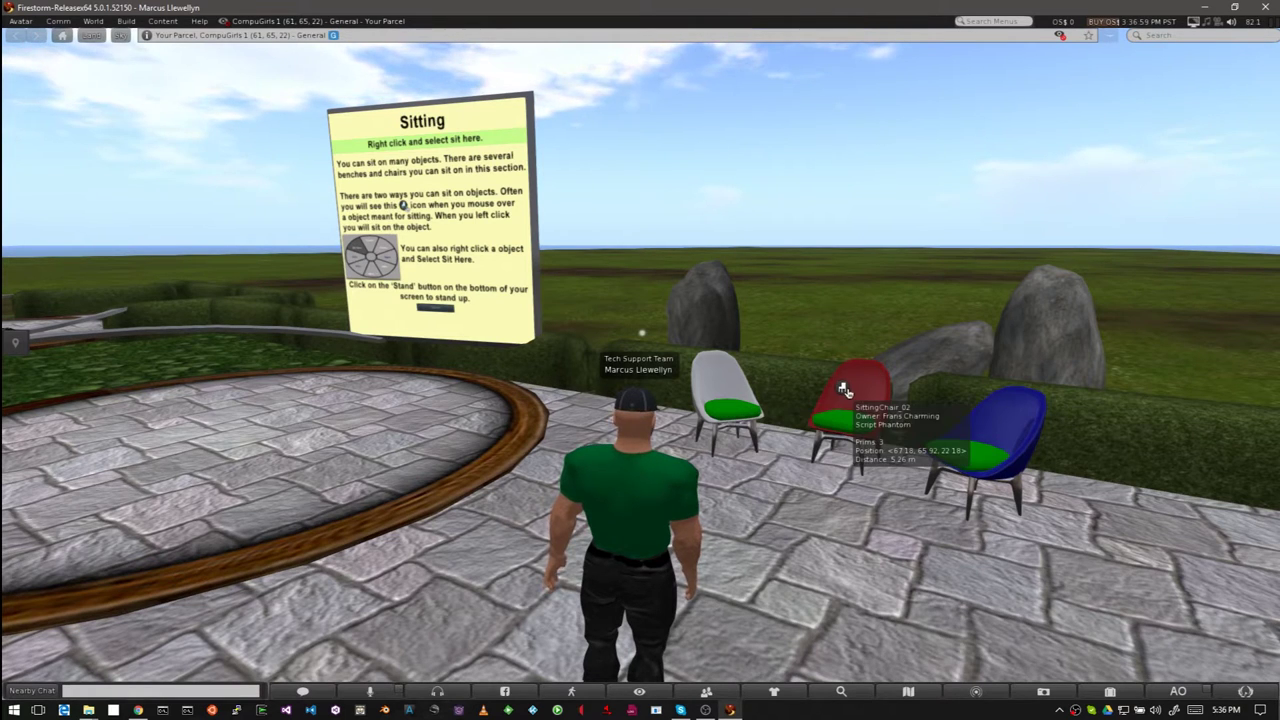
# Sit in the blue chair, stand back up, and turn to face the chairs again
pyautogui.click(979, 430)
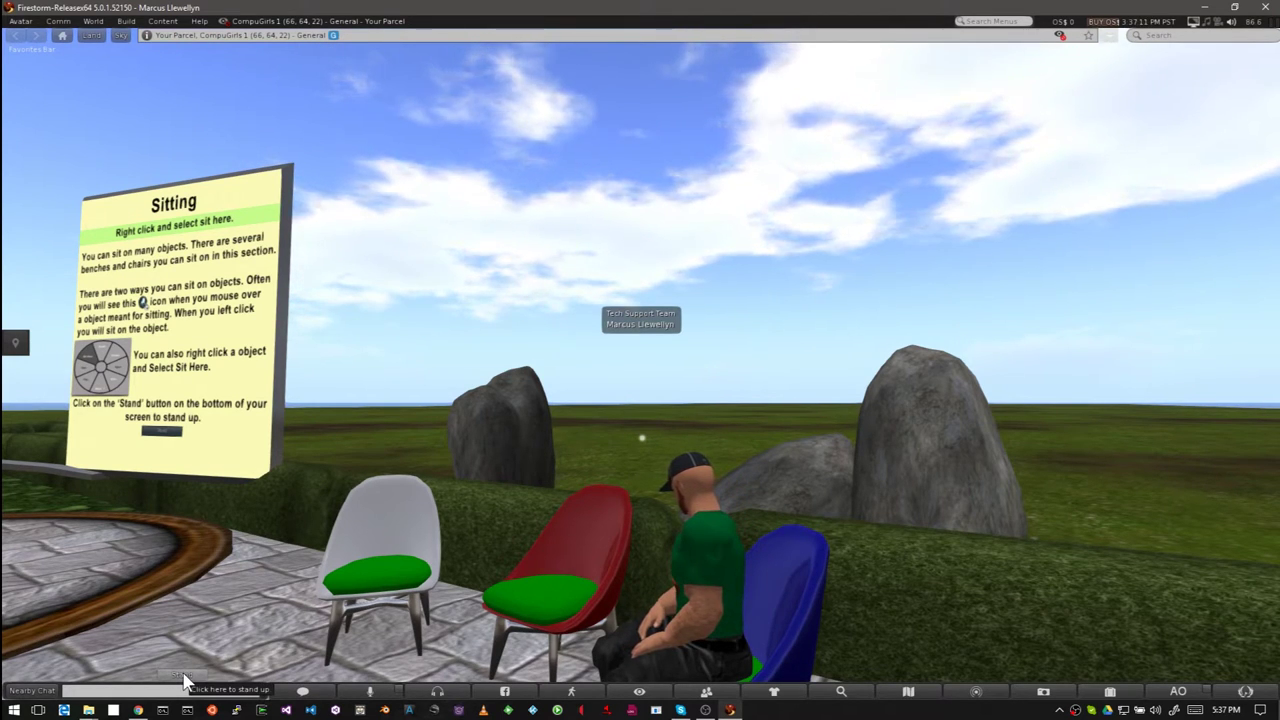
pyautogui.click(185, 681)
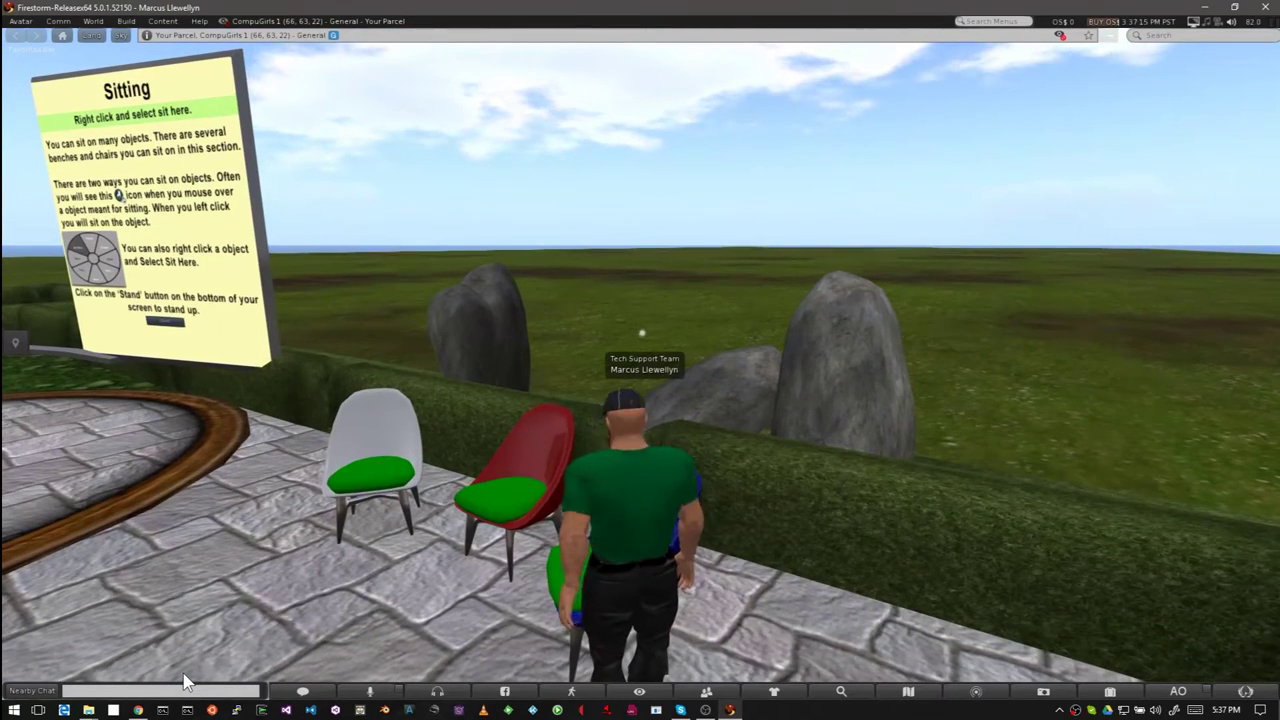
pyautogui.press('Left')
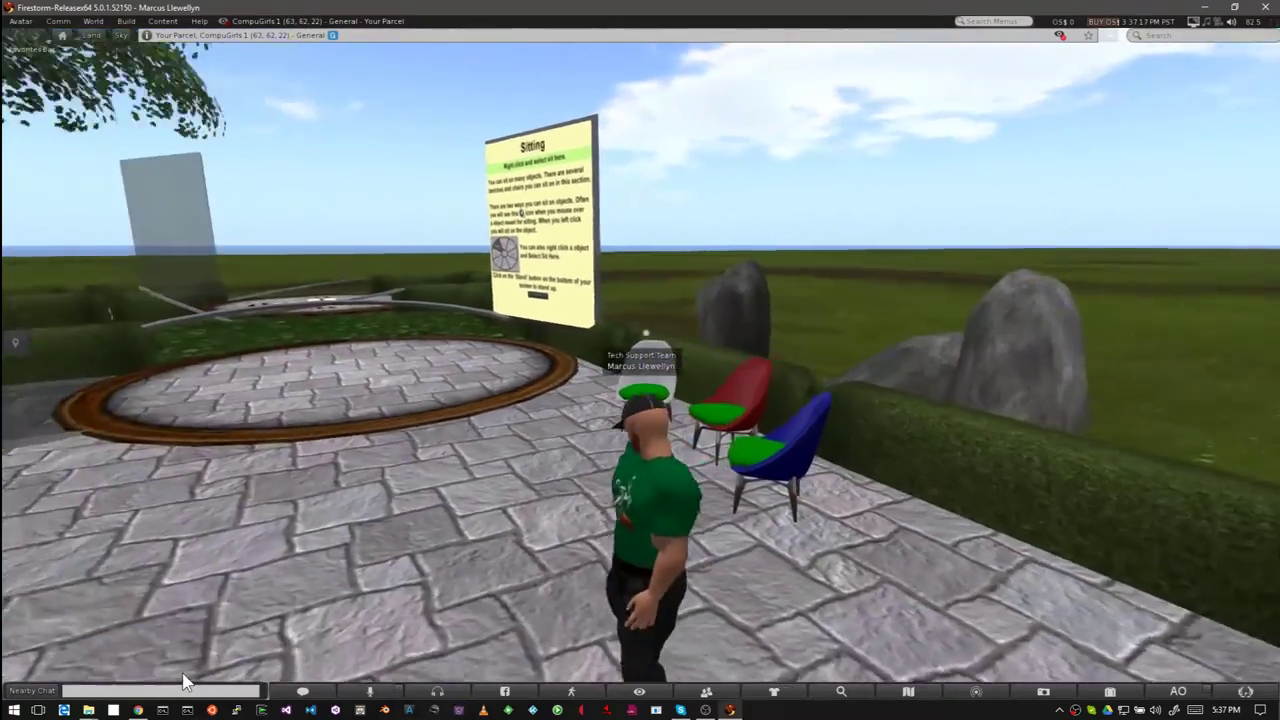
pyautogui.press('Up')
pyautogui.press('Right')
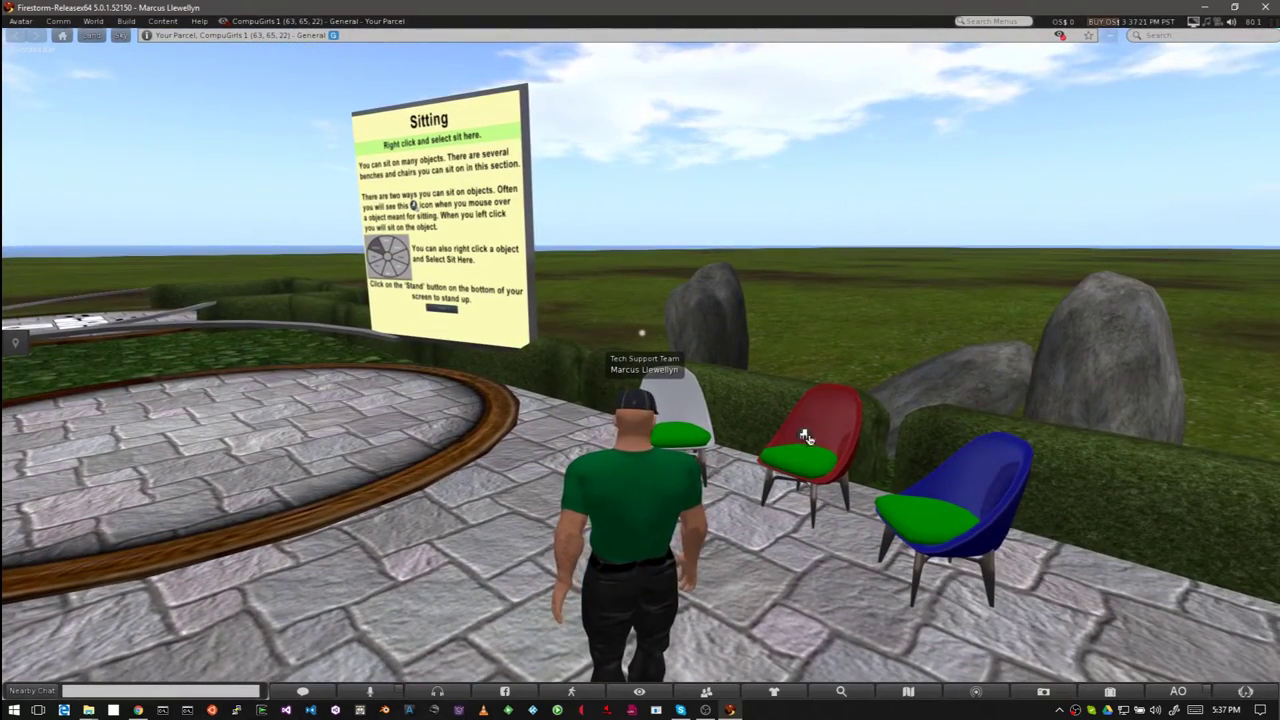
# Sit in the red chair using Sit Here, stand up, and turn away from the chairs
pyautogui.rightClick(816, 436)
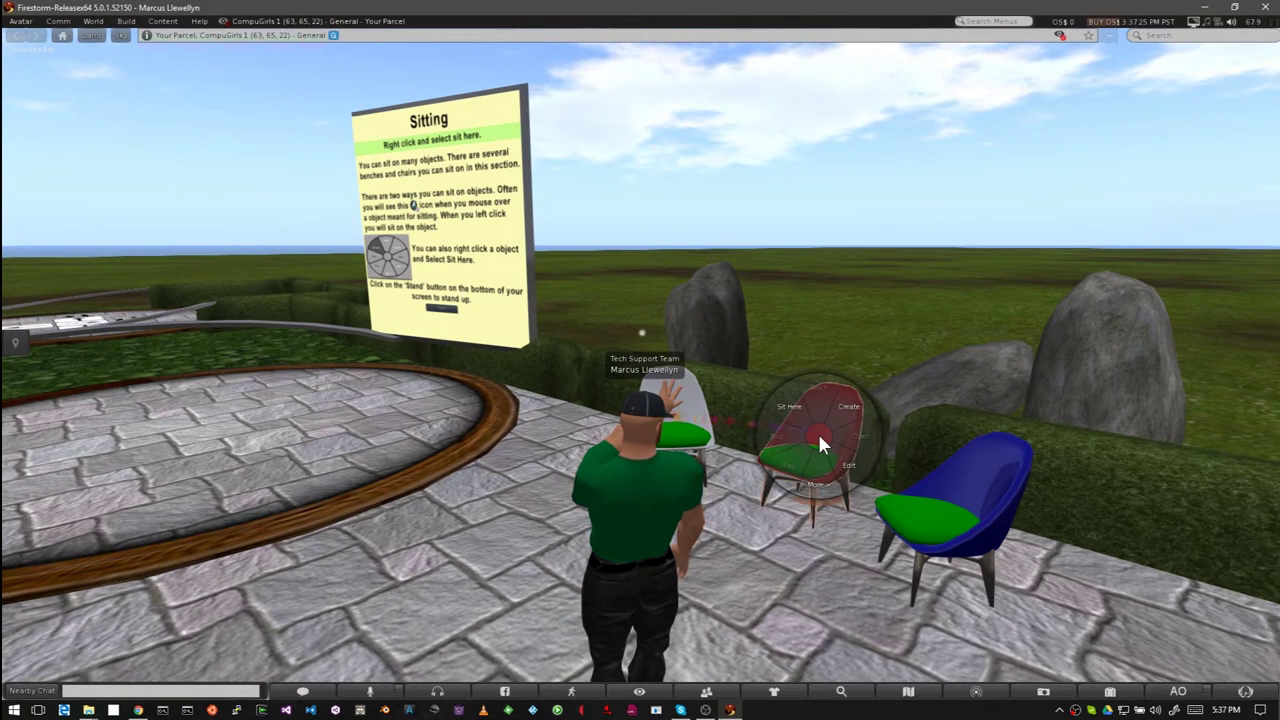
pyautogui.click(795, 410)
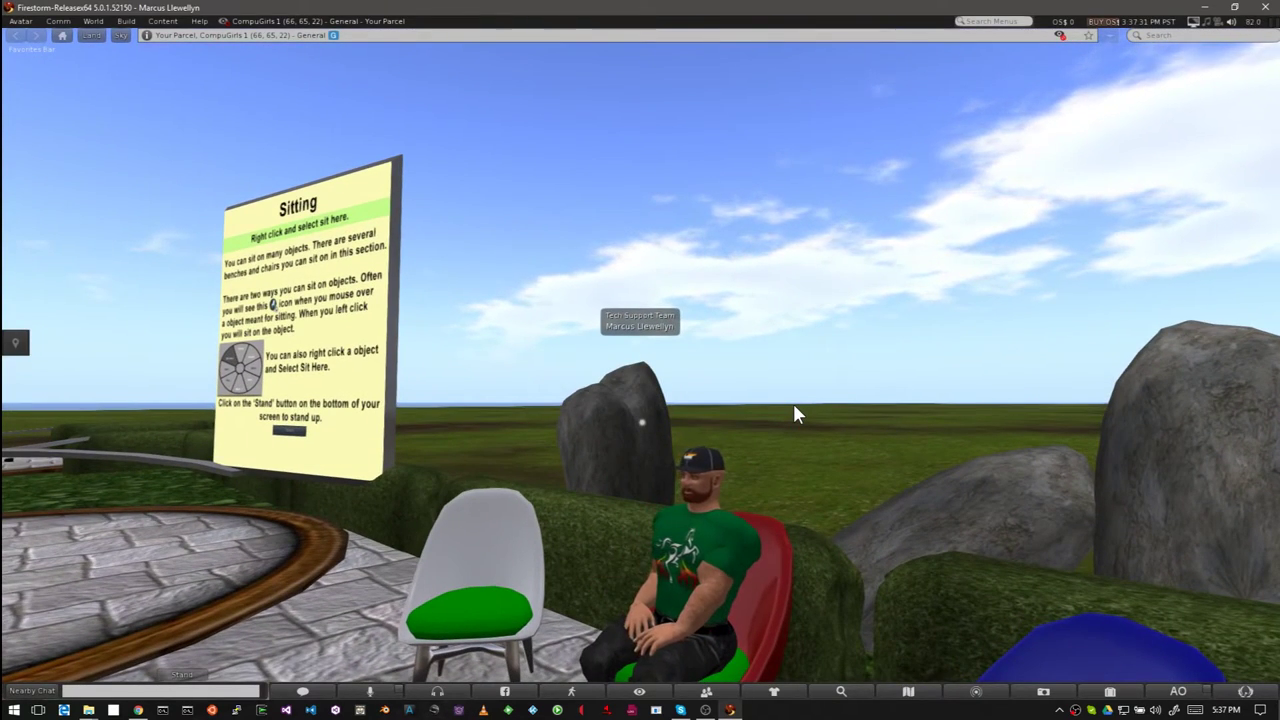
pyautogui.click(180, 678)
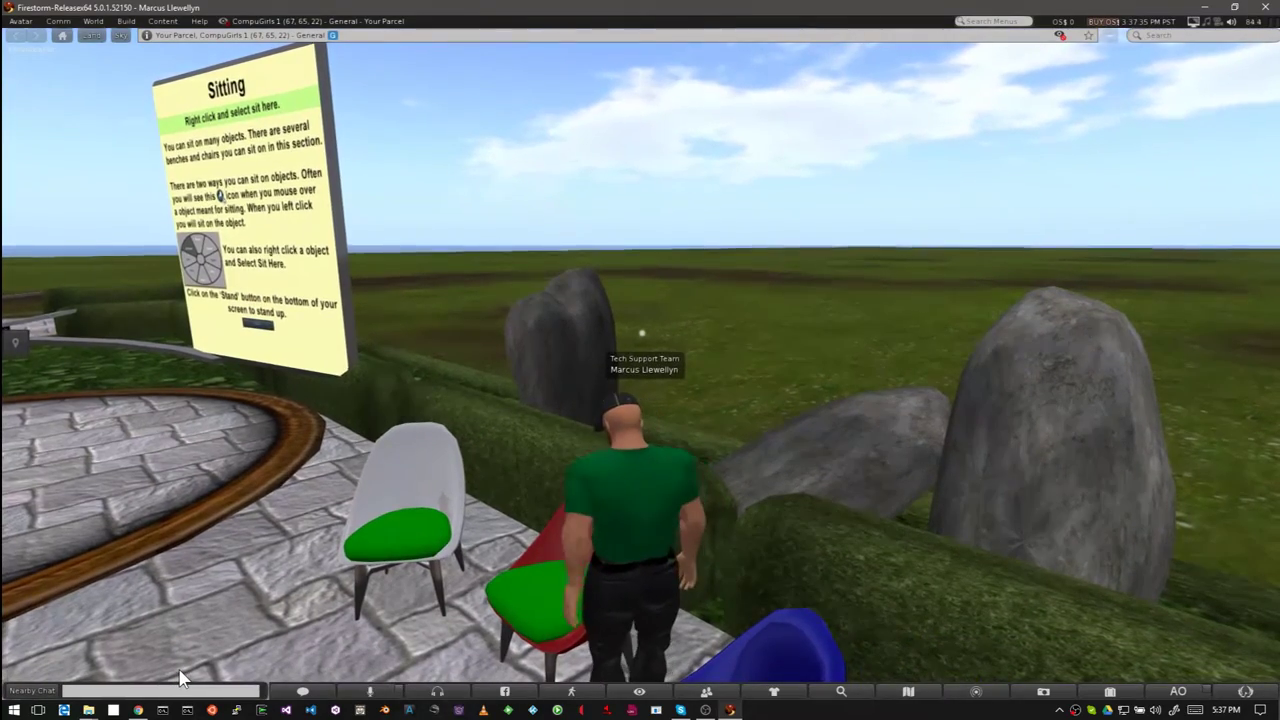
pyautogui.press('Left')
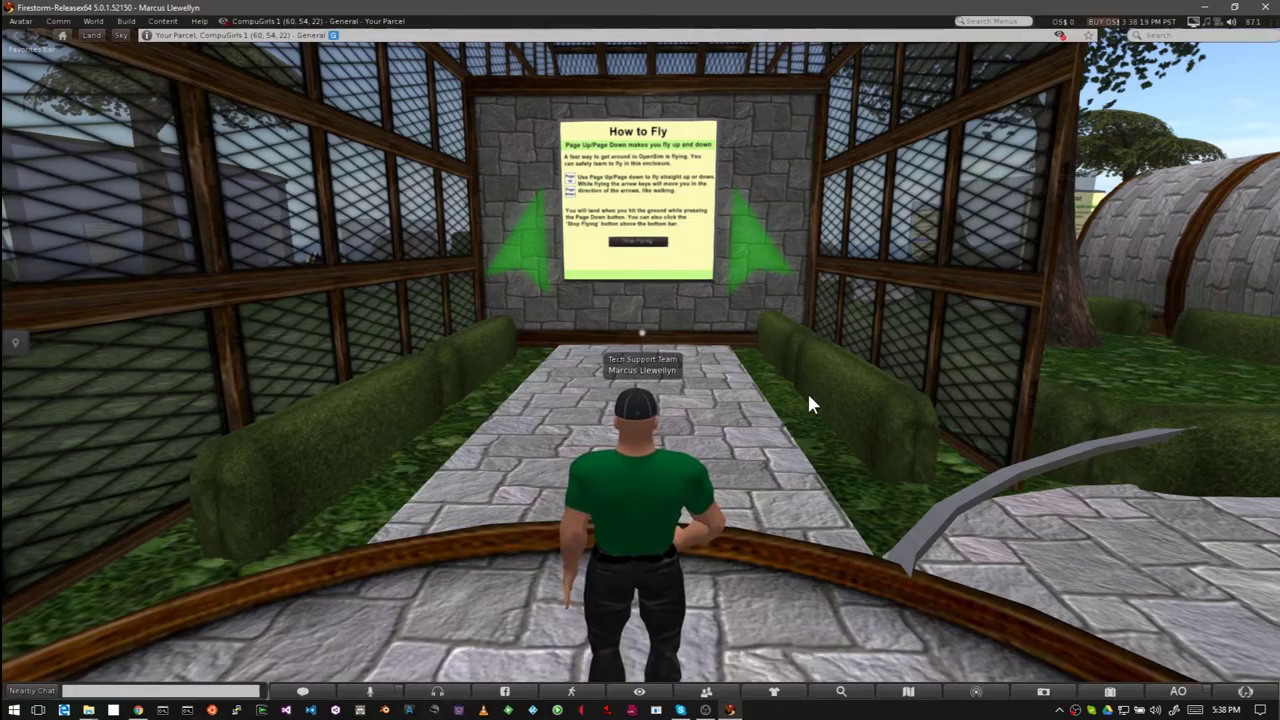
# Fly up through the enclosure roof, drop back down, and turn the avatar across the enclosure
pyautogui.press('pageup')
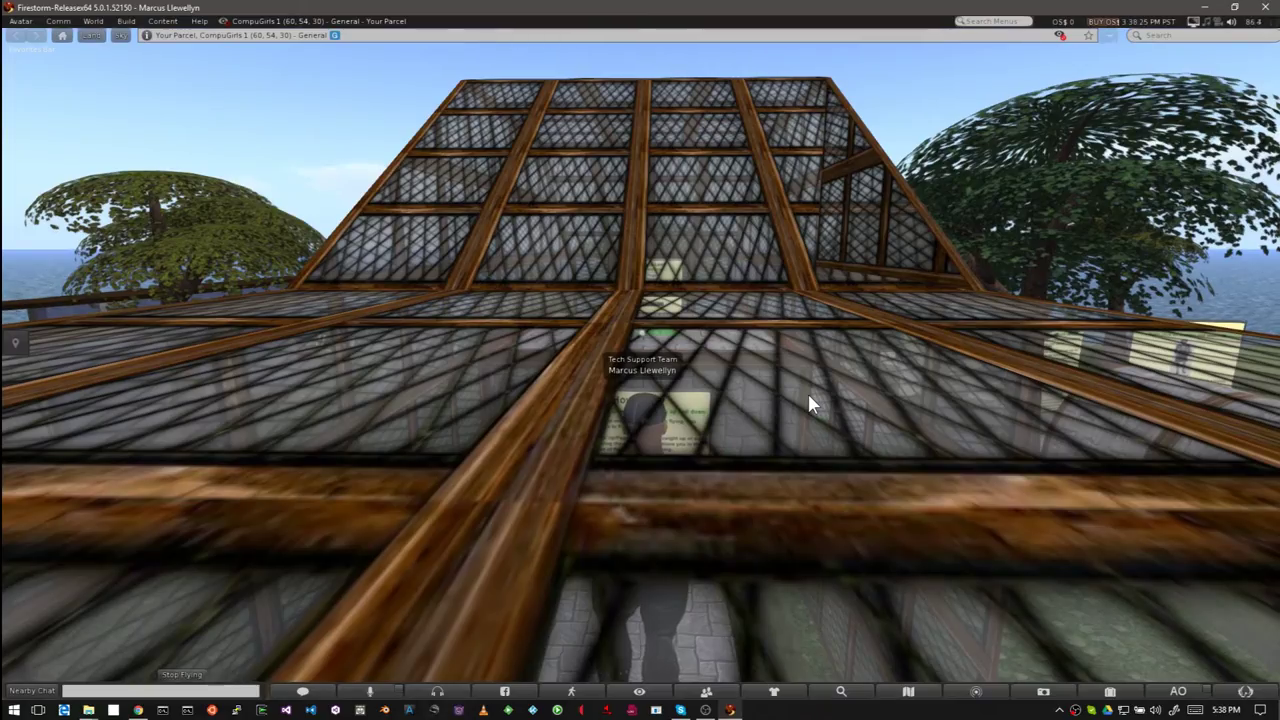
pyautogui.press('pagedown')
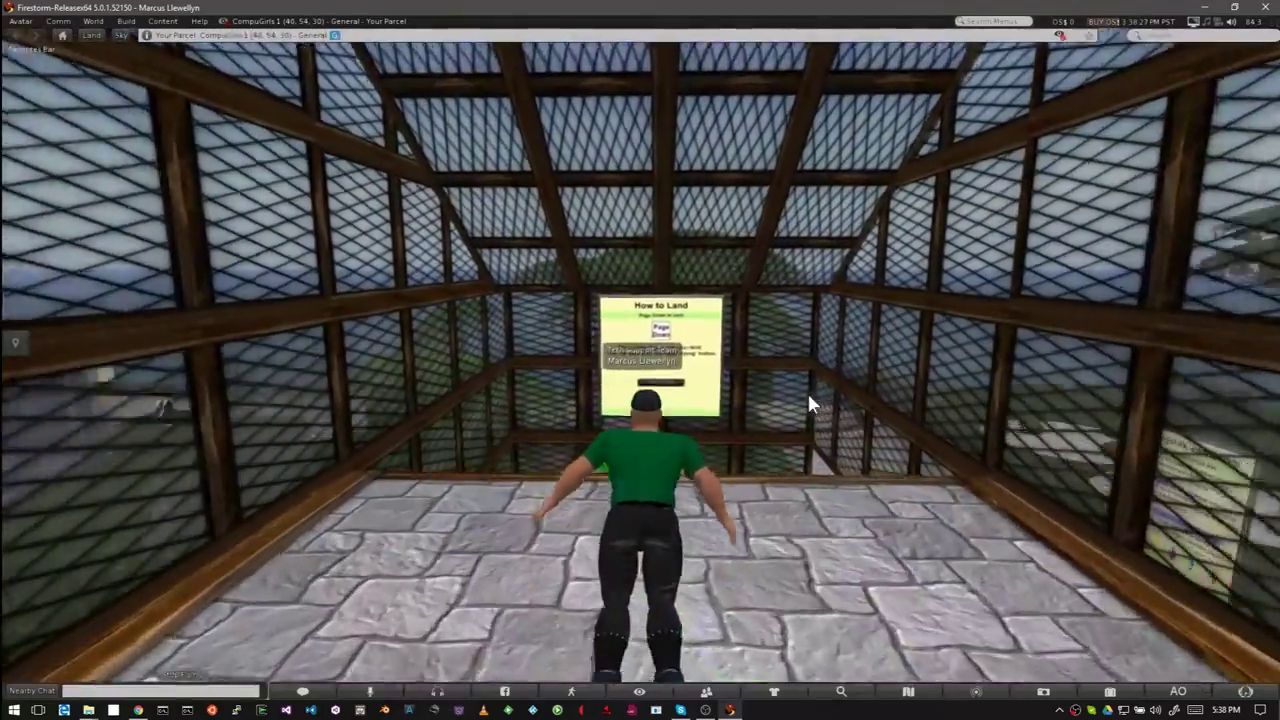
pyautogui.press('Left')
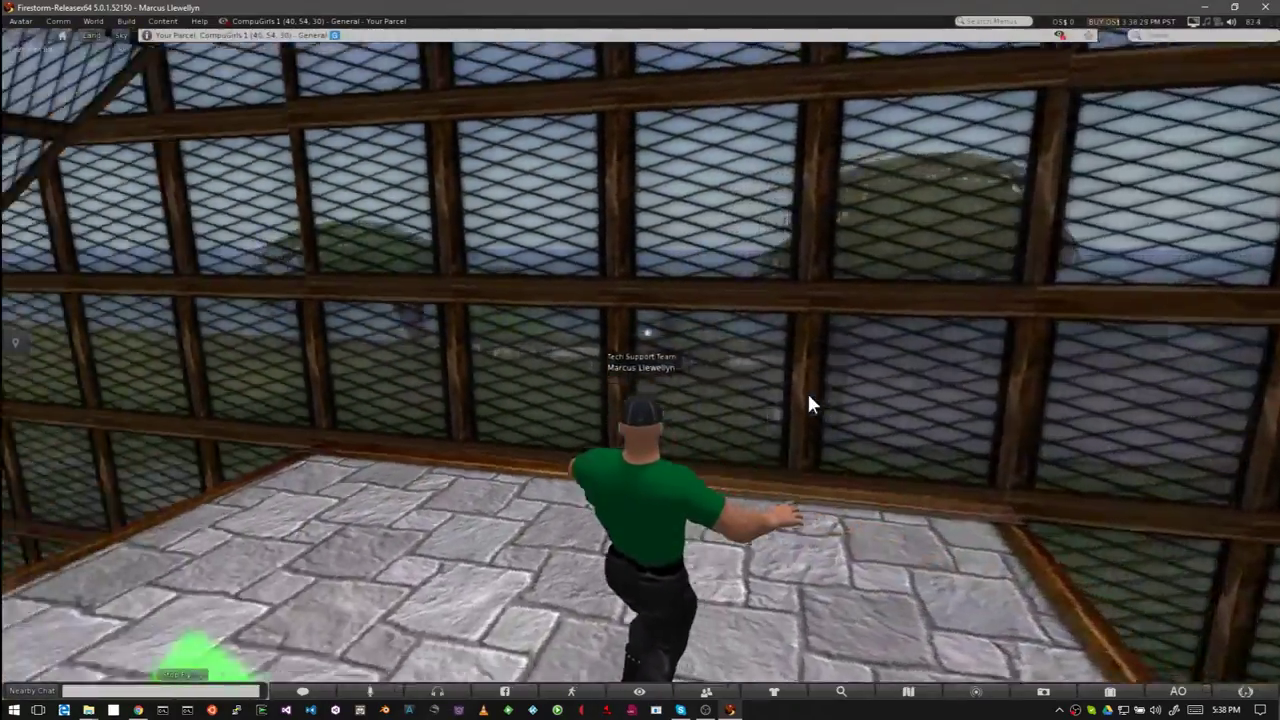
pyautogui.press('Left')
pyautogui.press('Up')
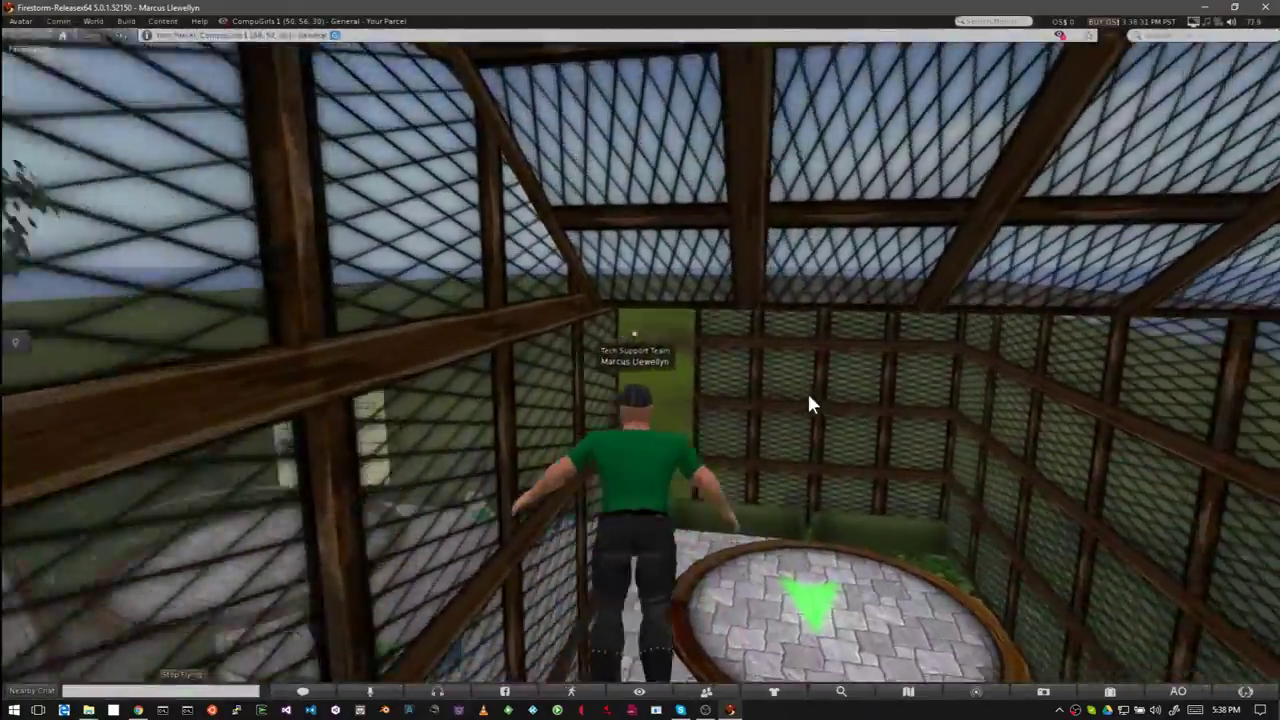
pyautogui.press('Left')
pyautogui.press('Up')
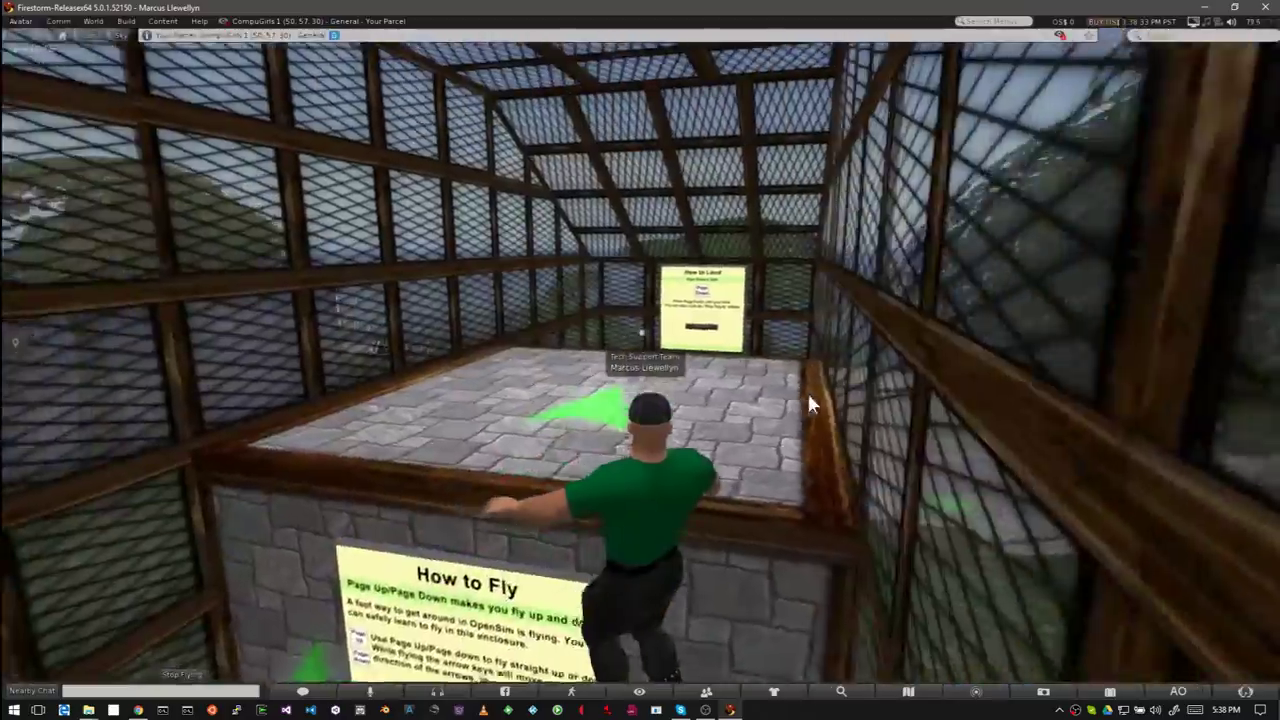
# Fly forward to the How to Land sign, descend to the stone floor, and stop flying
pyautogui.press('Up')
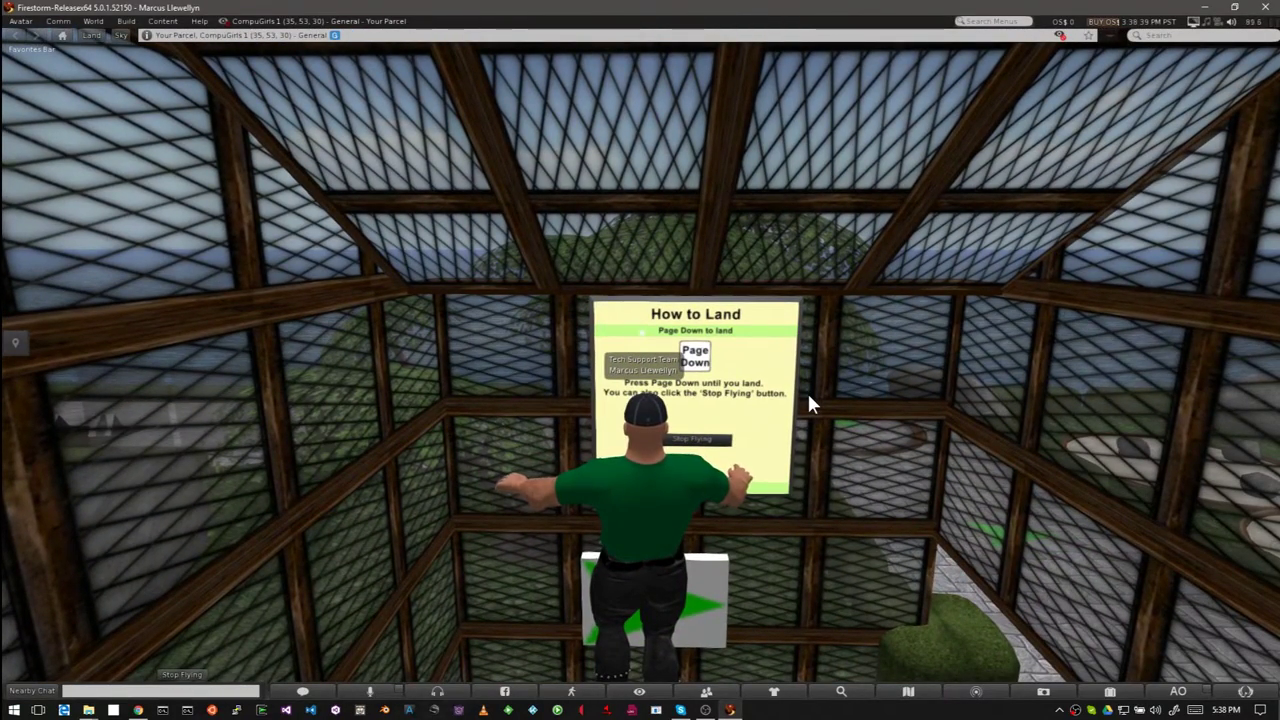
pyautogui.press('pagedown')
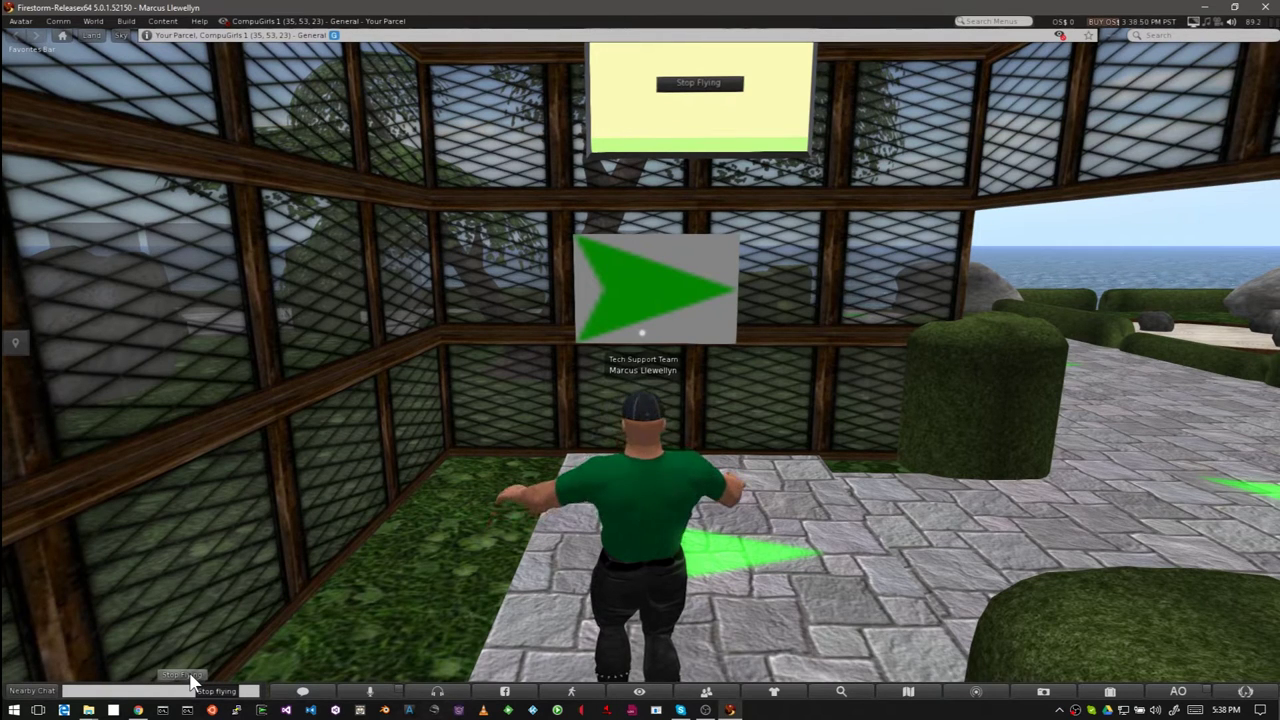
pyautogui.click(190, 680)
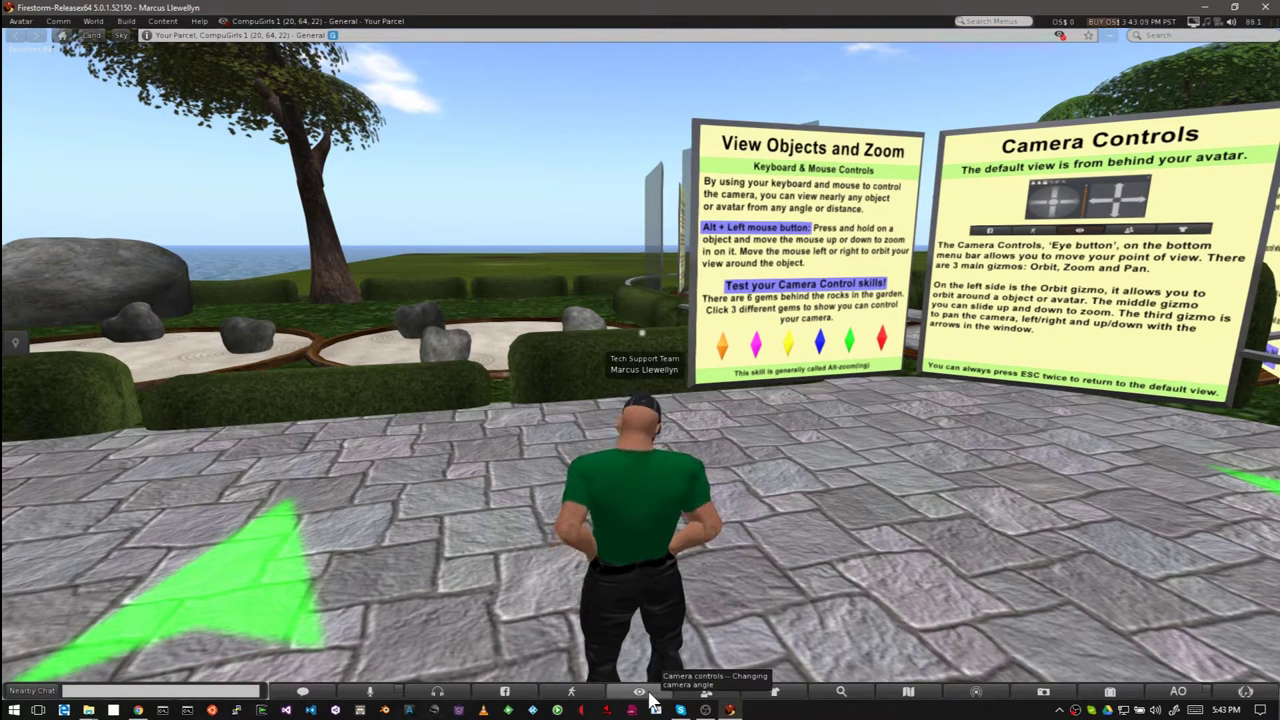
# Orbit the camera around the avatar from the camera controls, then reset to the default rear view
pyautogui.click(648, 696)
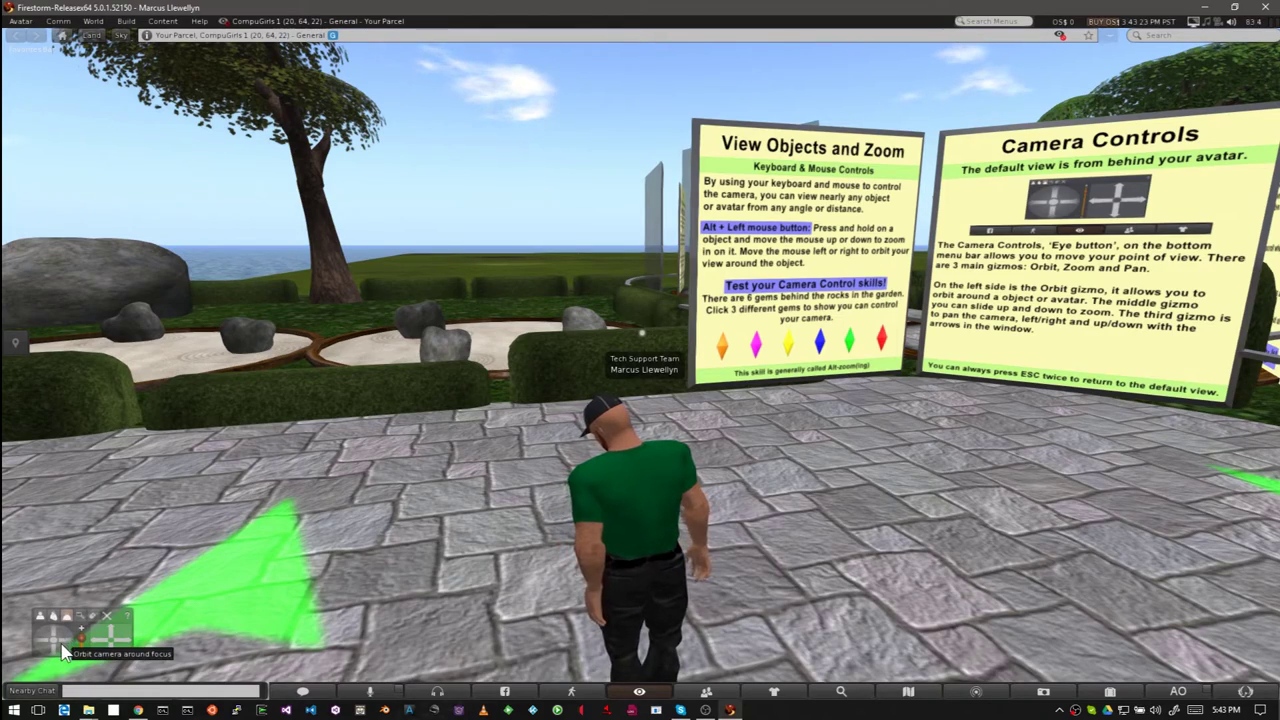
pyautogui.moveTo(65, 648); pyautogui.dragTo(113, 655)
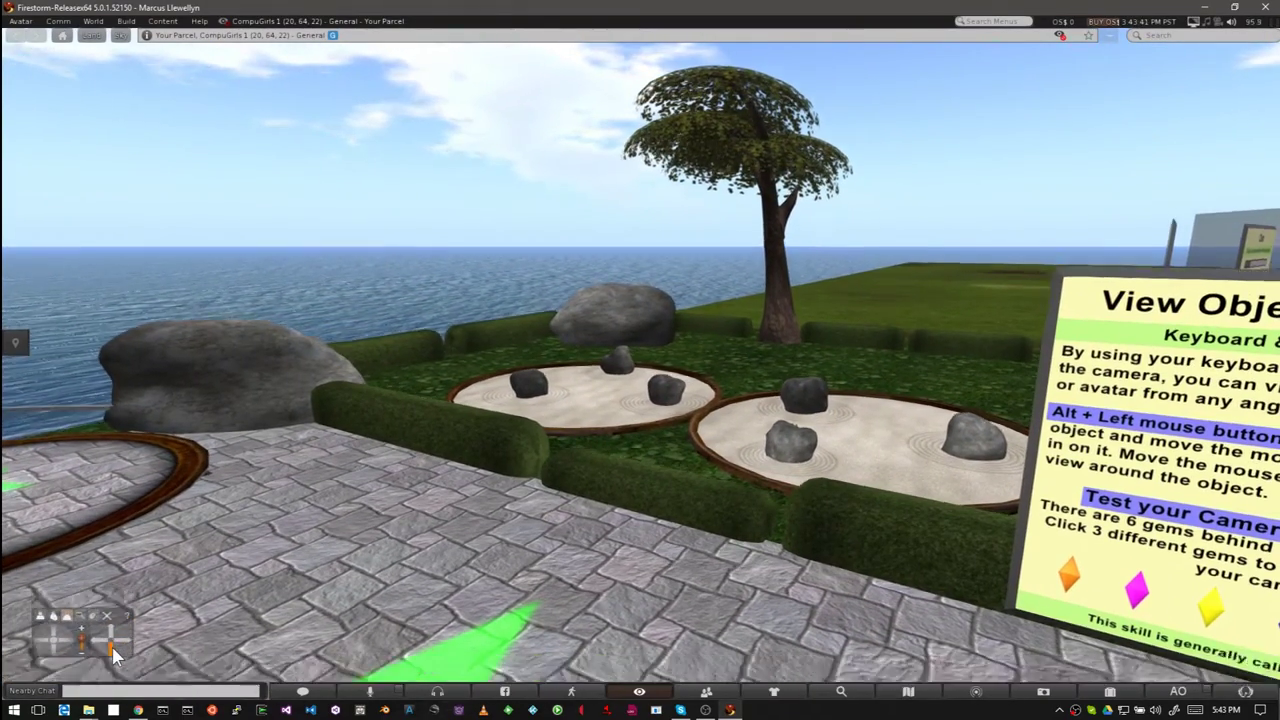
pyautogui.press('Escape')
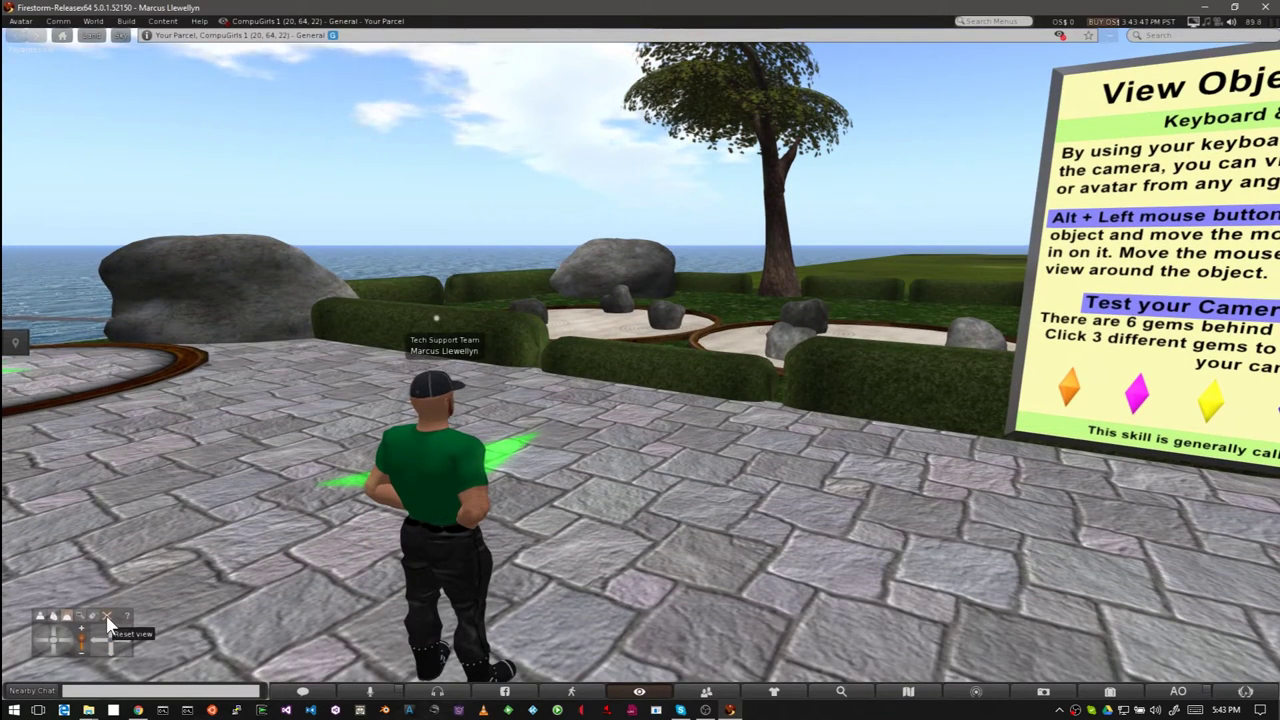
pyautogui.click(108, 625)
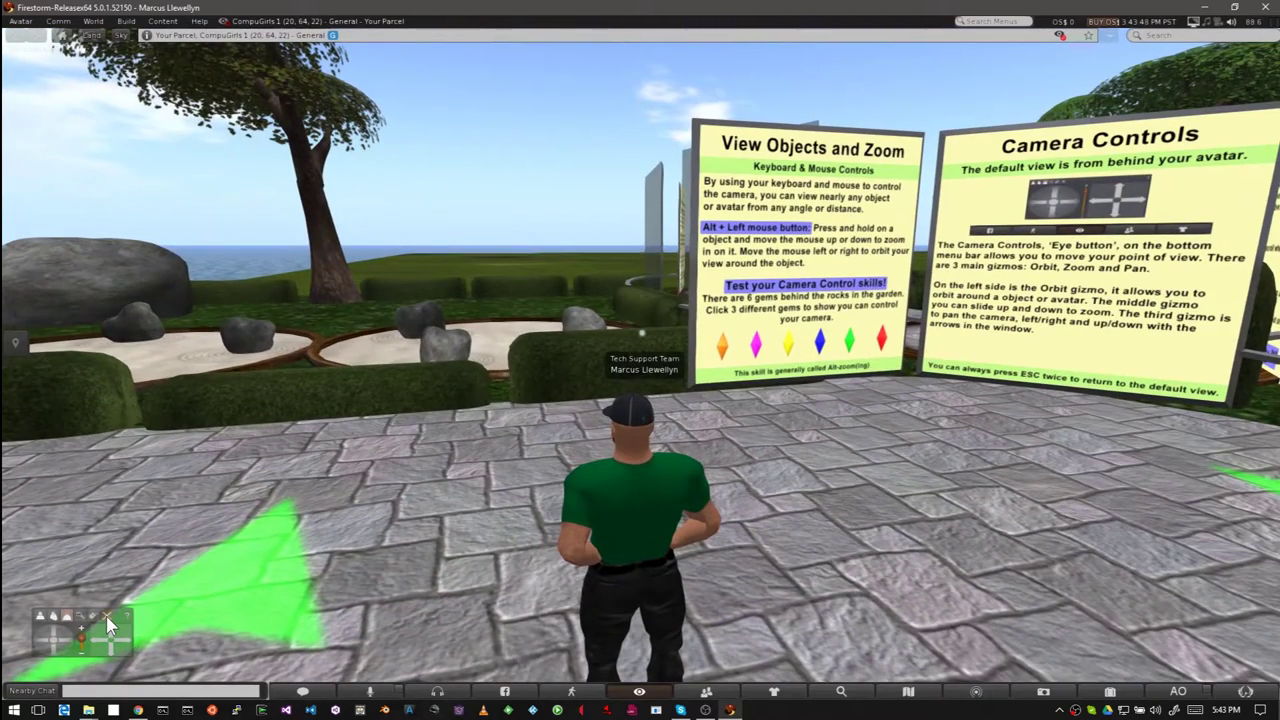
pyautogui.click(40, 620)
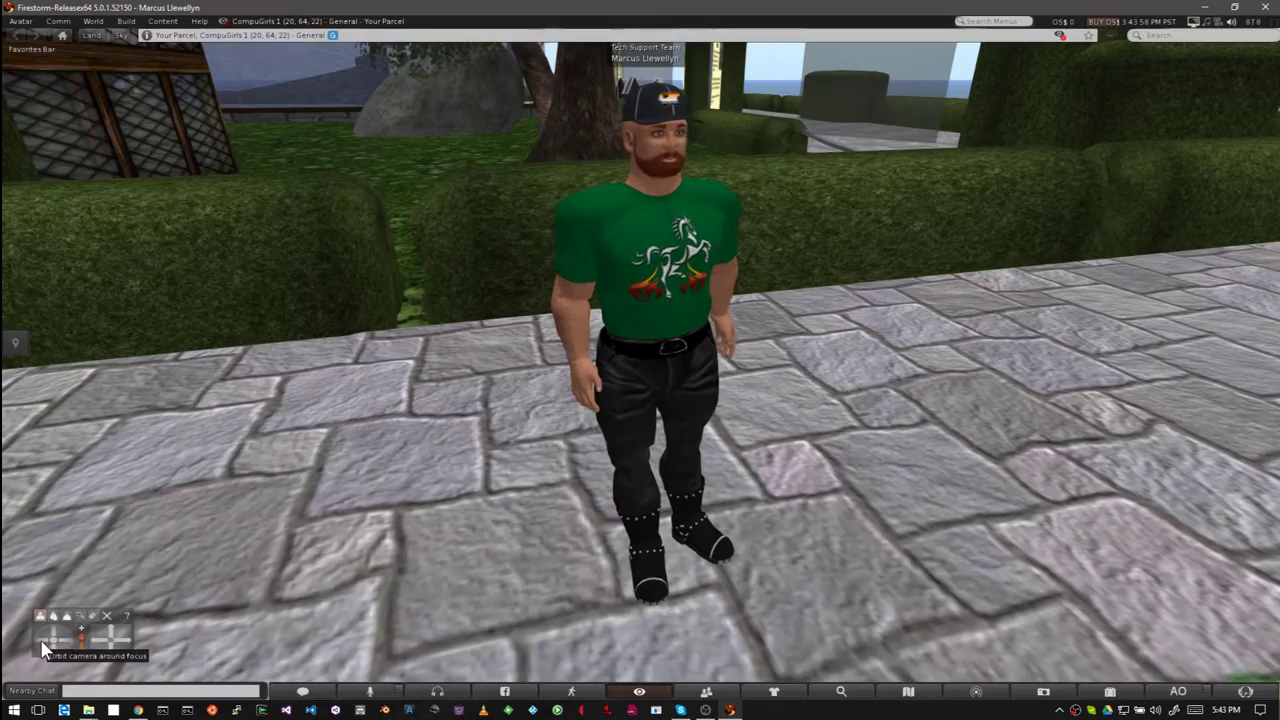
pyautogui.moveTo(43, 648); pyautogui.dragTo(43, 648)
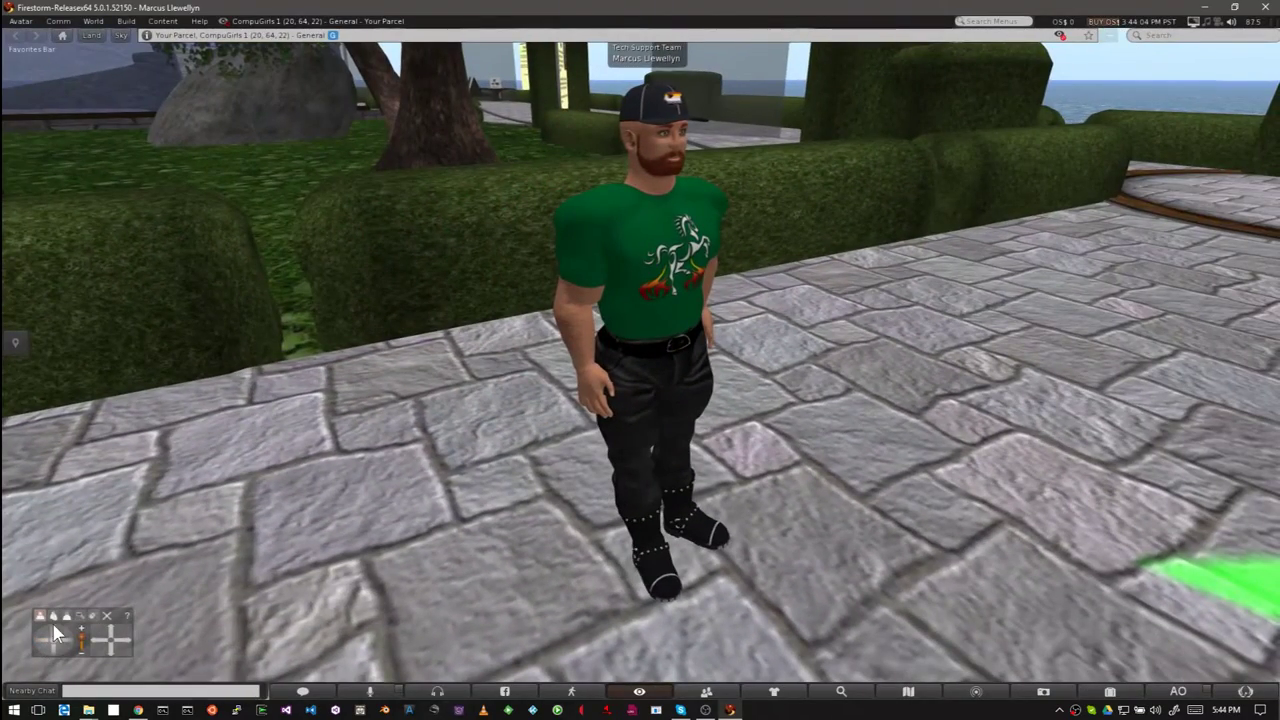
pyautogui.click(55, 619)
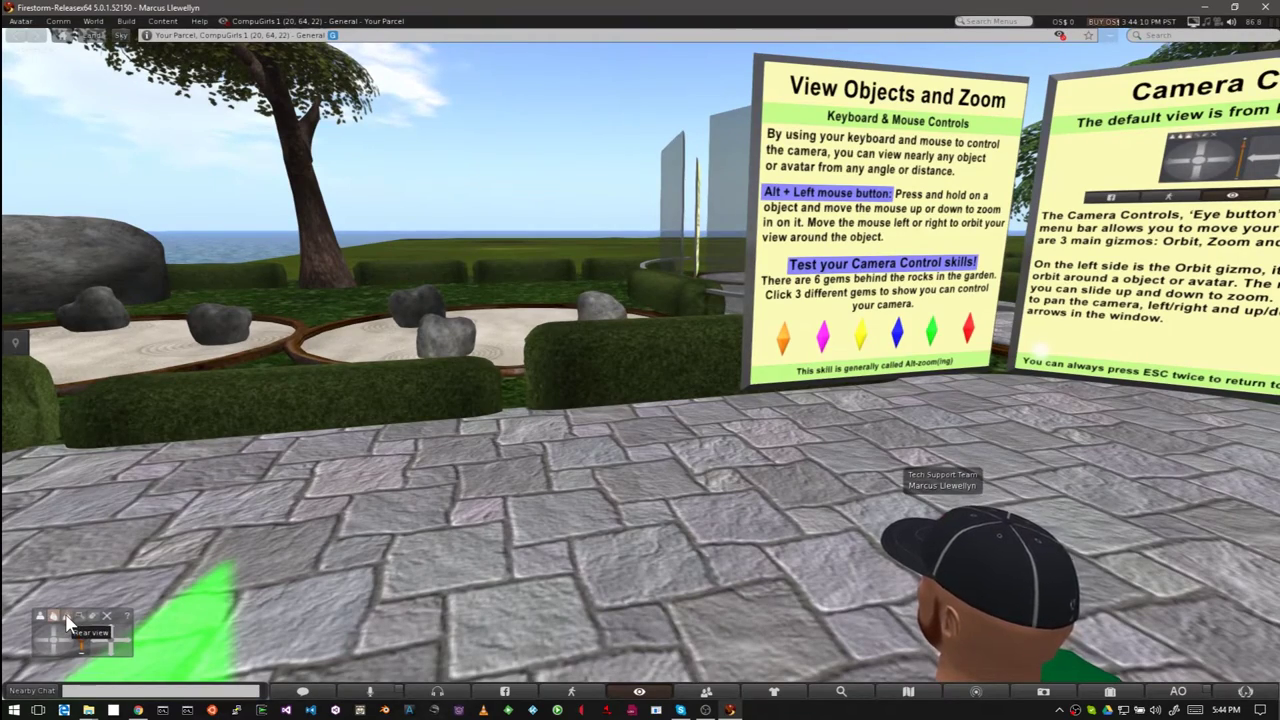
pyautogui.click(67, 622)
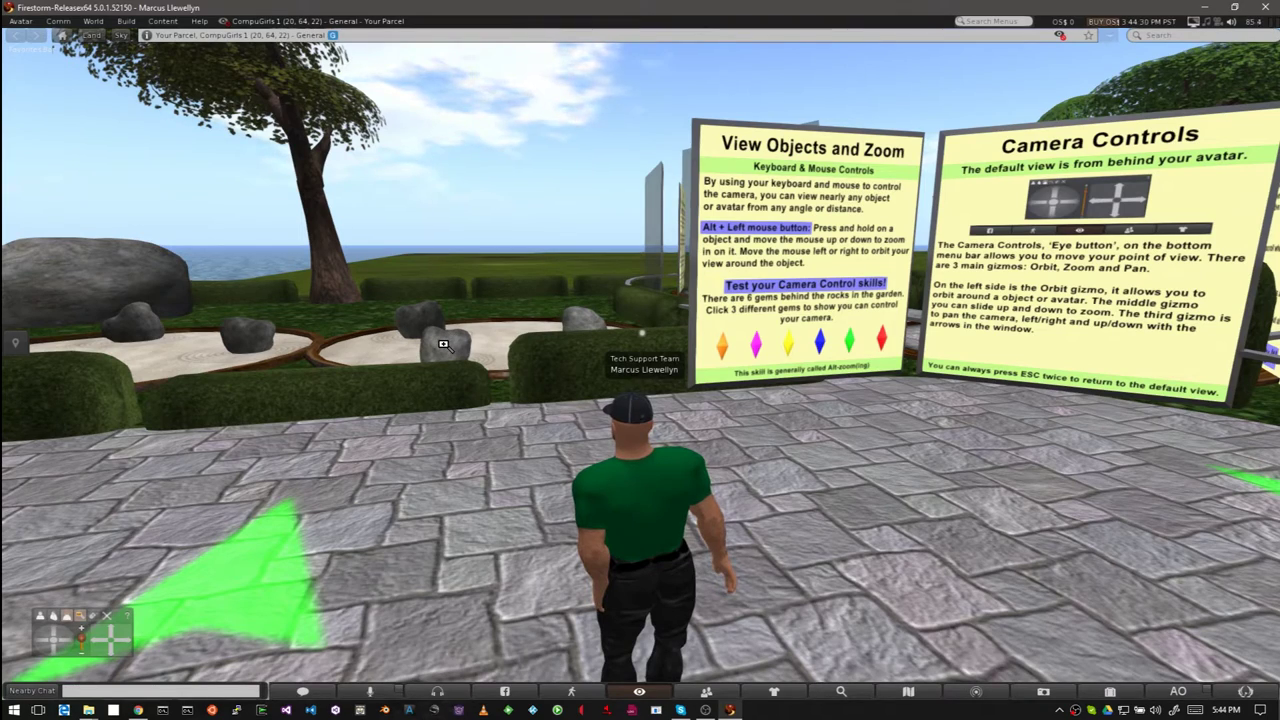
# Orbit around the central gem rock and the yellow-gem rock, then reset the camera behind the avatar
pyautogui.moveTo(642, 332); pyautogui.dragTo(841, 363)
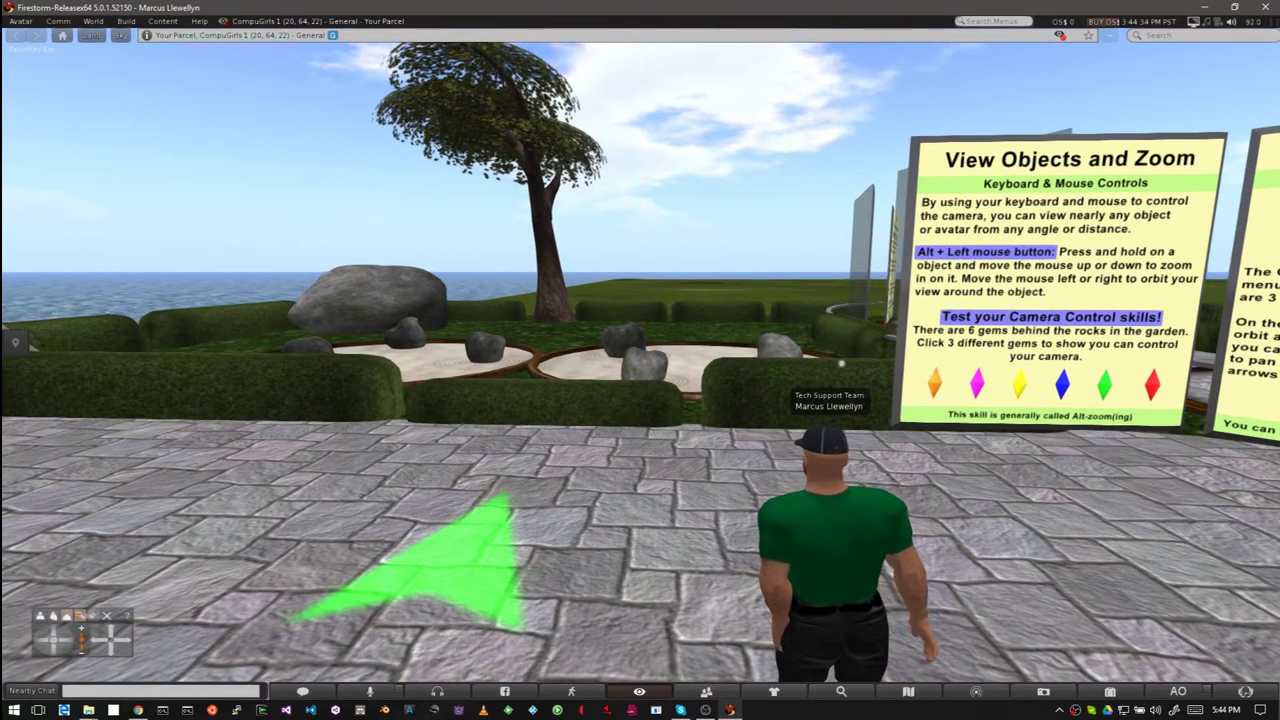
pyautogui.keyDown('alt'); pyautogui.click(645, 366); pyautogui.keyUp('alt')
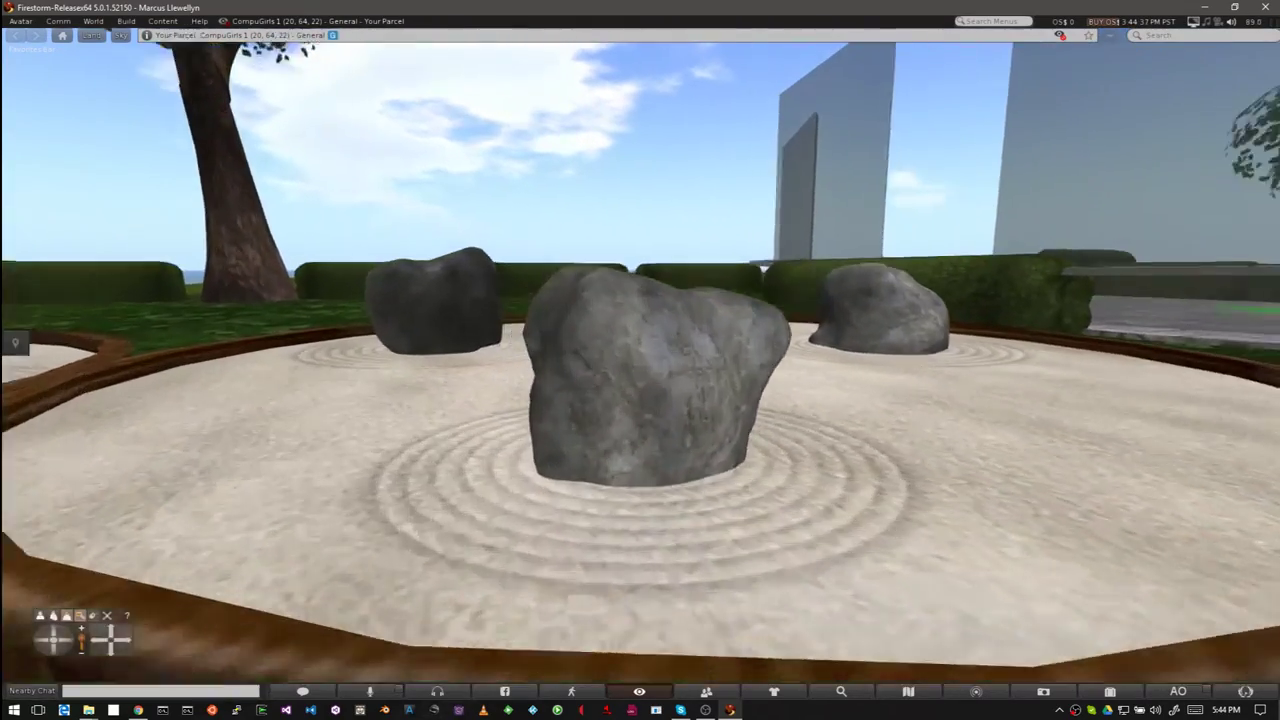
pyautogui.moveTo(645, 366); pyautogui.dragTo(2, 374)
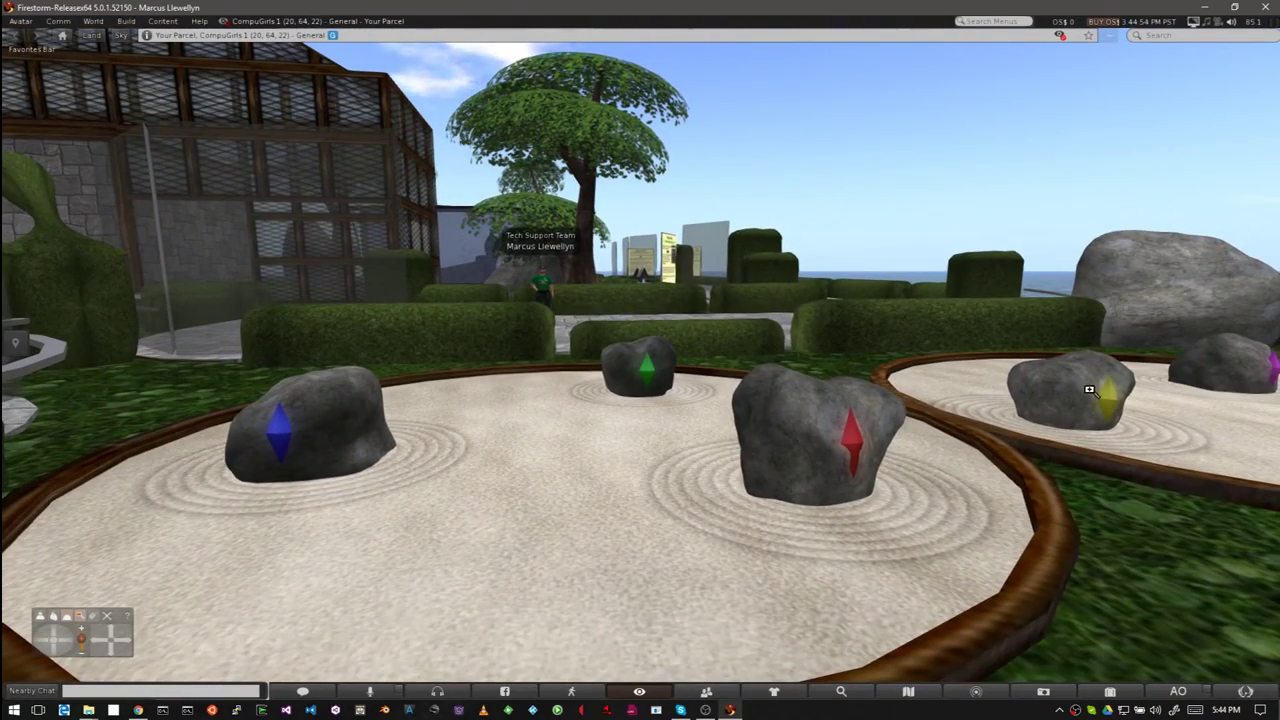
pyautogui.keyDown('alt'); pyautogui.click(1089, 389); pyautogui.keyUp('alt')
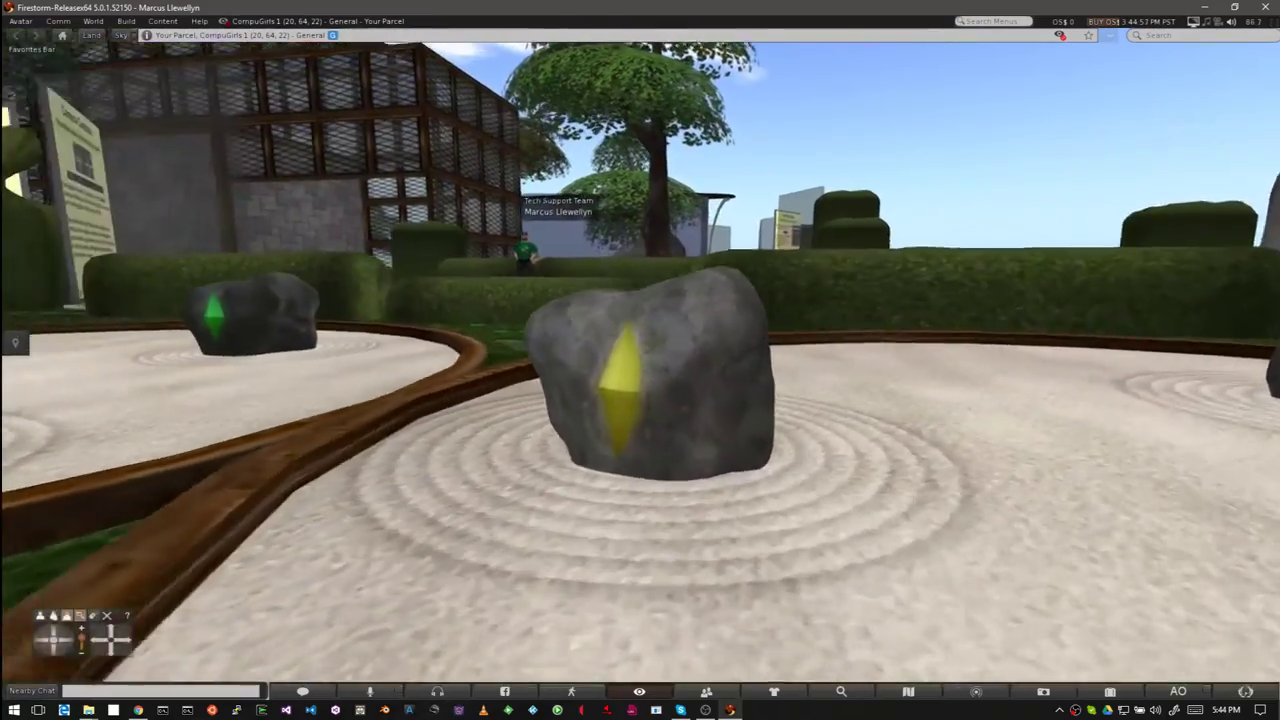
pyautogui.moveTo(1089, 389); pyautogui.dragTo(642, 364)
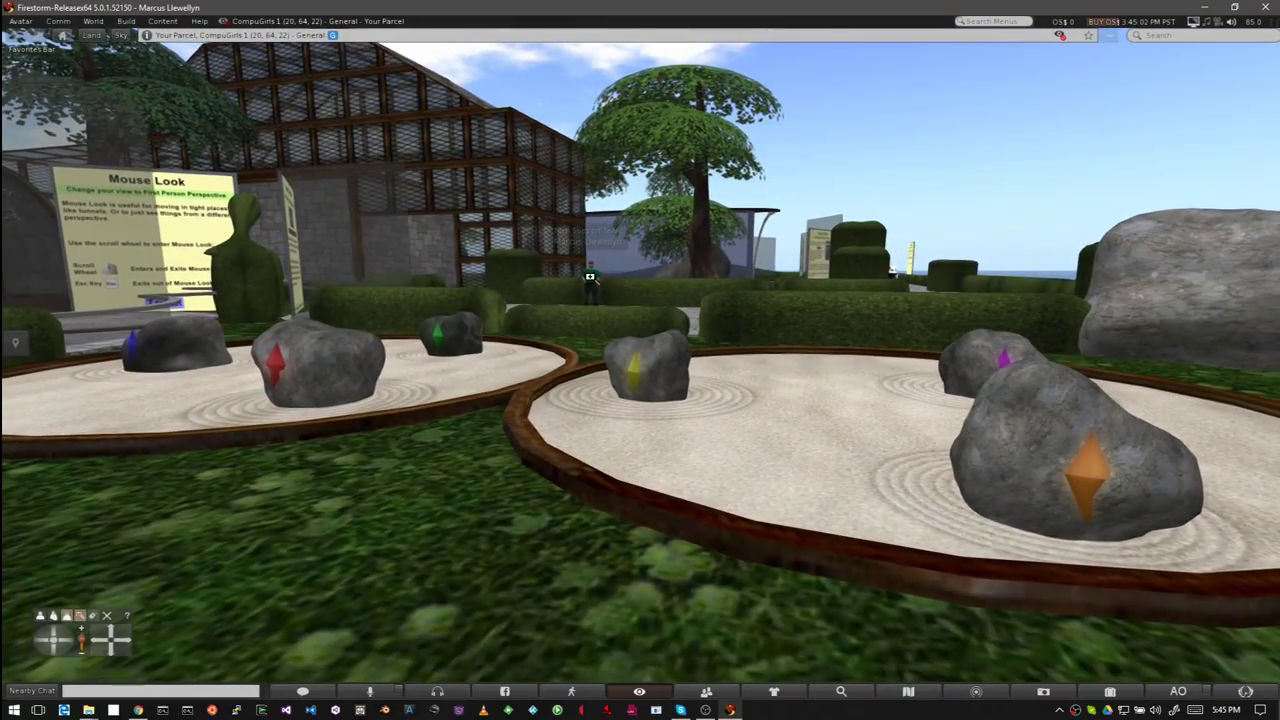
pyautogui.press('Escape')
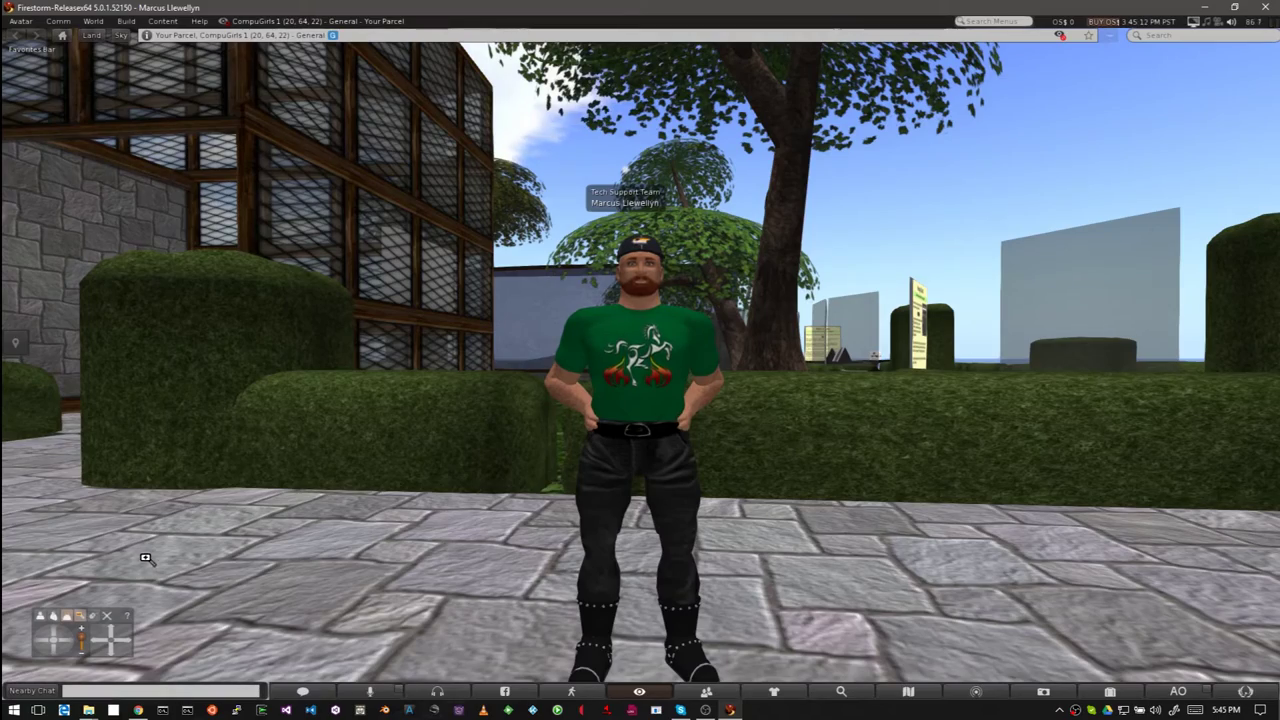
# Restore the rear view, zoom onto a gem rock, then press Esc twice to reset the camera
pyautogui.click(108, 620)
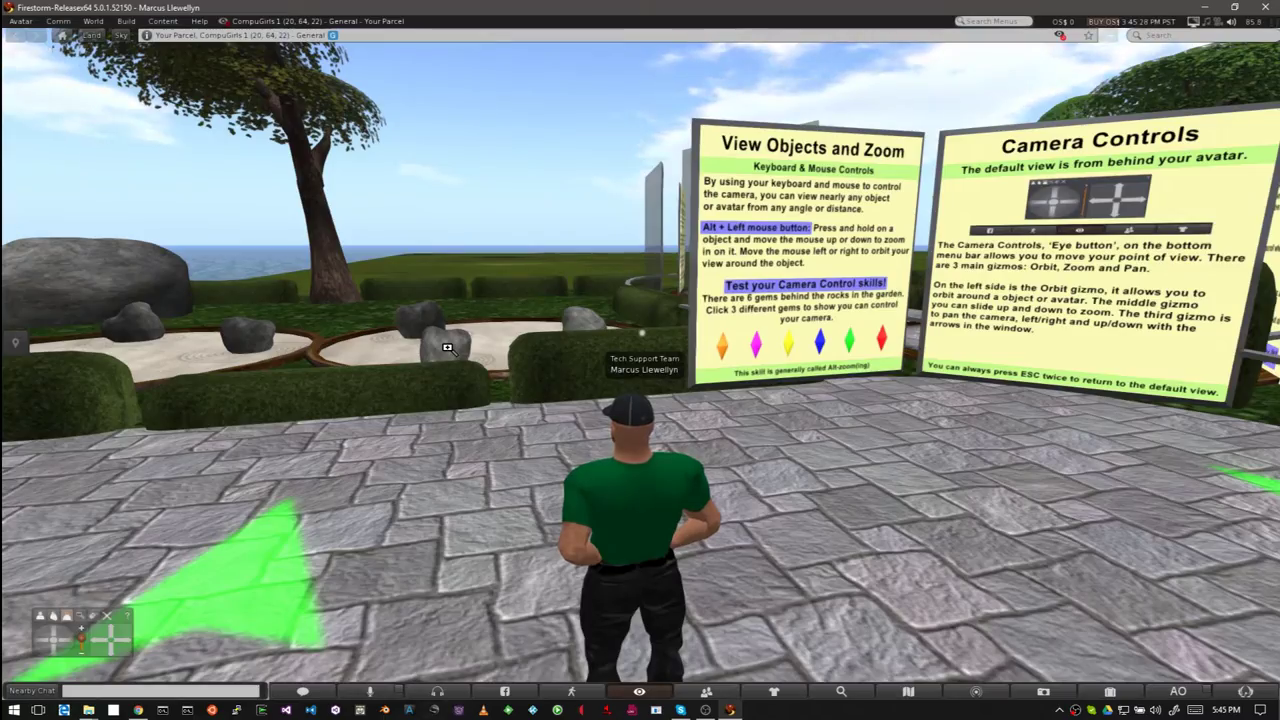
pyautogui.moveTo(447, 347); pyautogui.dragTo(190, 208)
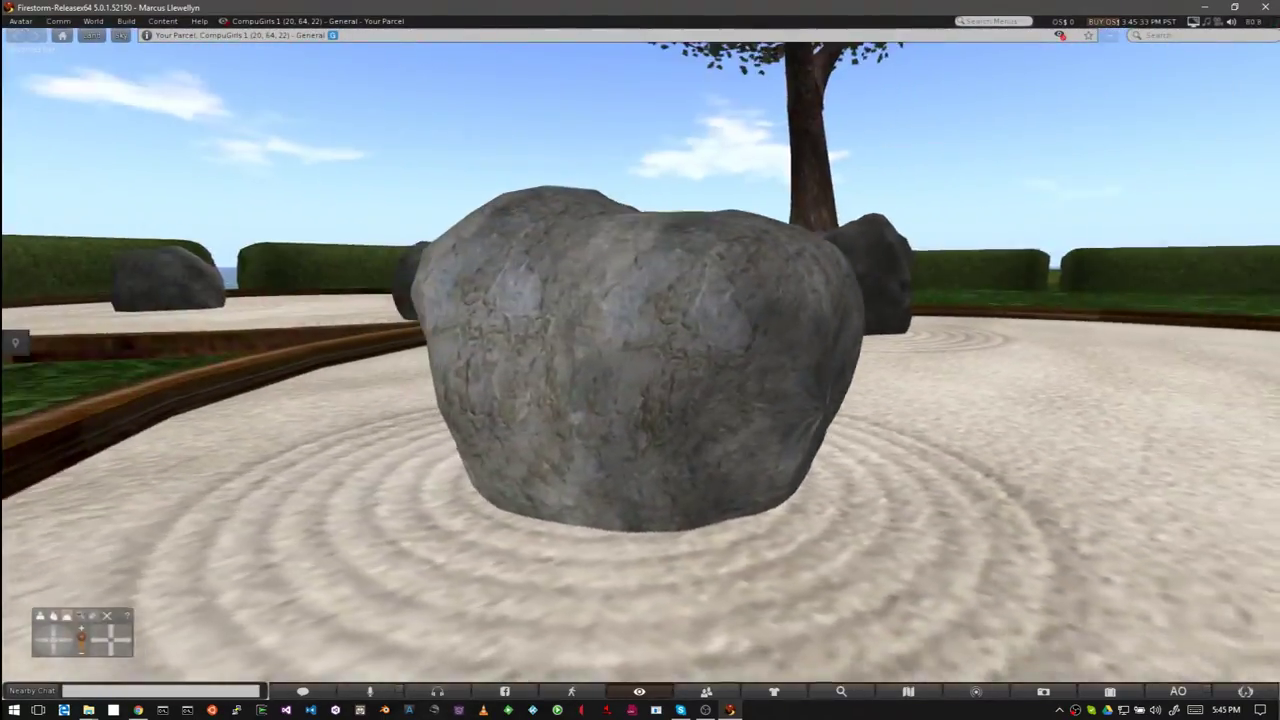
pyautogui.press('Escape')
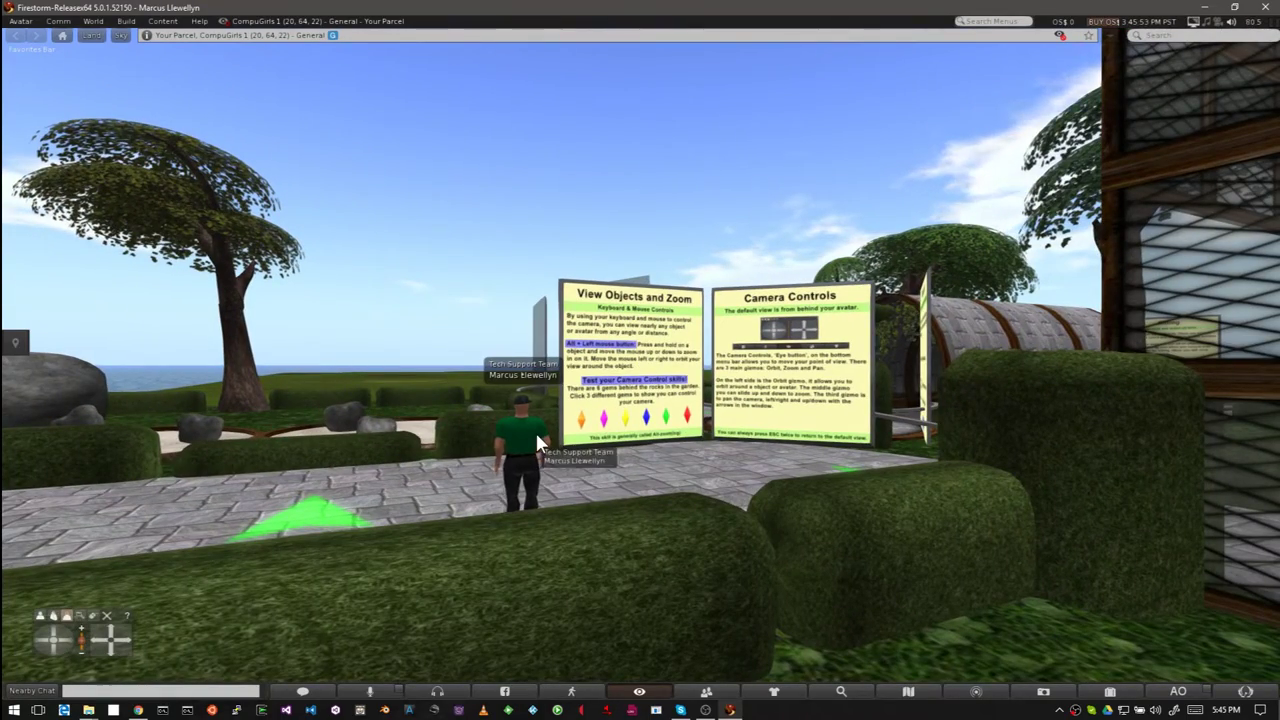
pyautogui.press('Escape')
pyautogui.press('Escape')
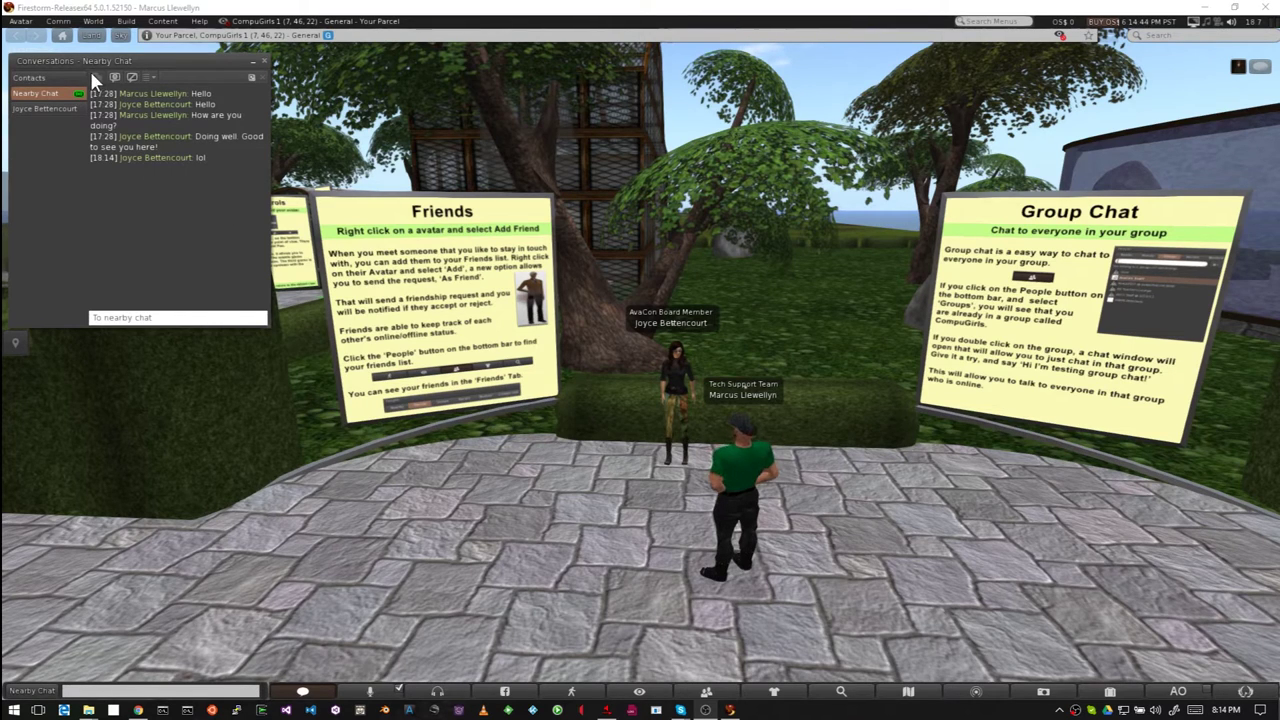
# From the Contacts list, add the nearby avatar As Friend and send the offer
pyautogui.click(38, 76)
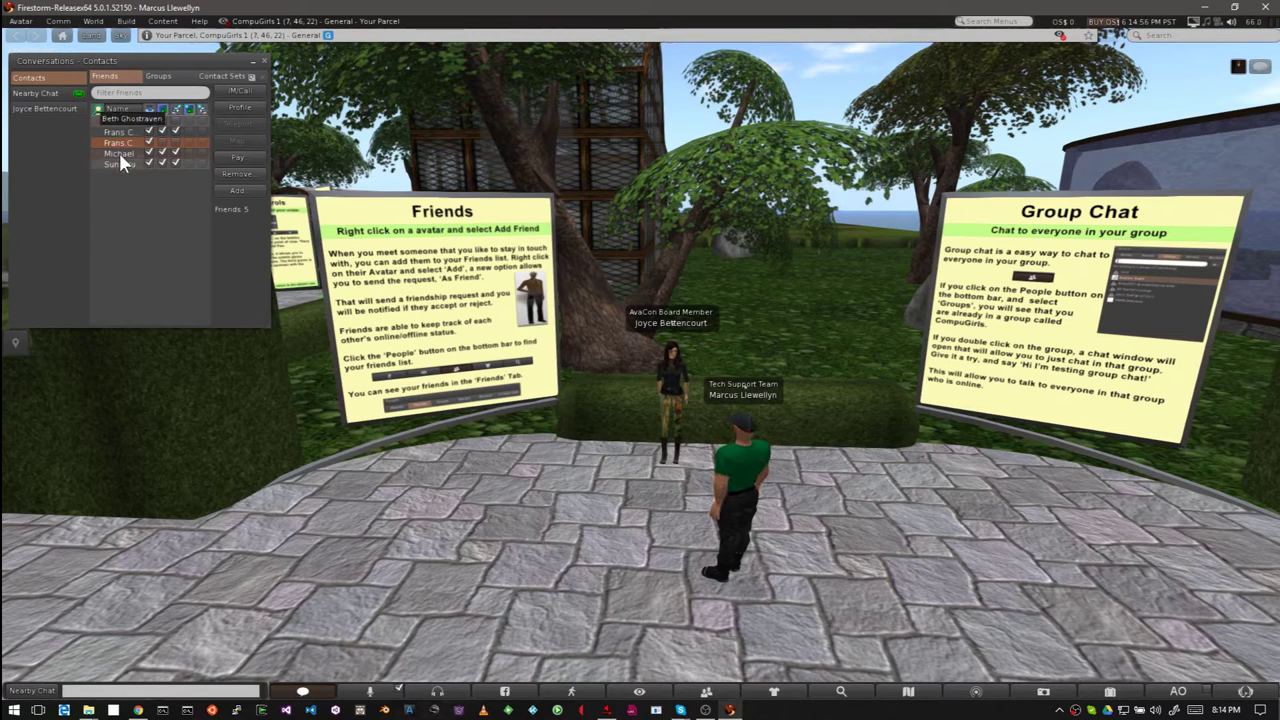
pyautogui.rightClick(672, 377)
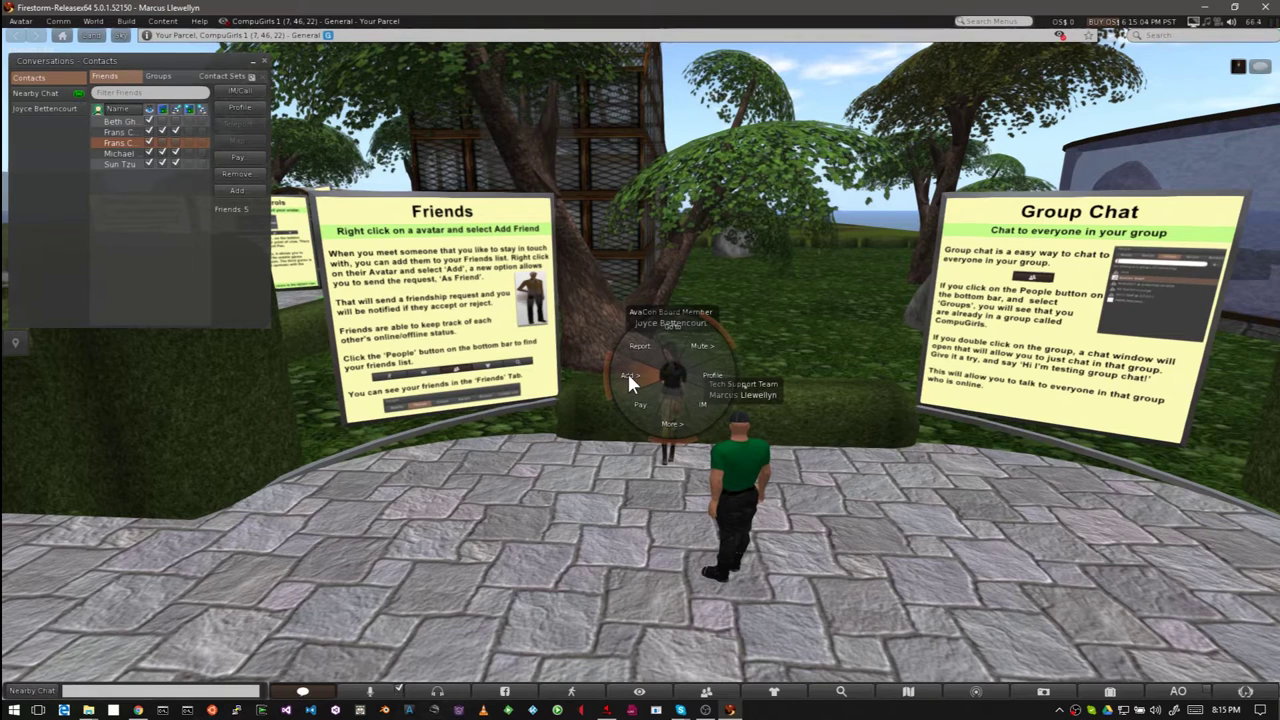
pyautogui.click(628, 376)
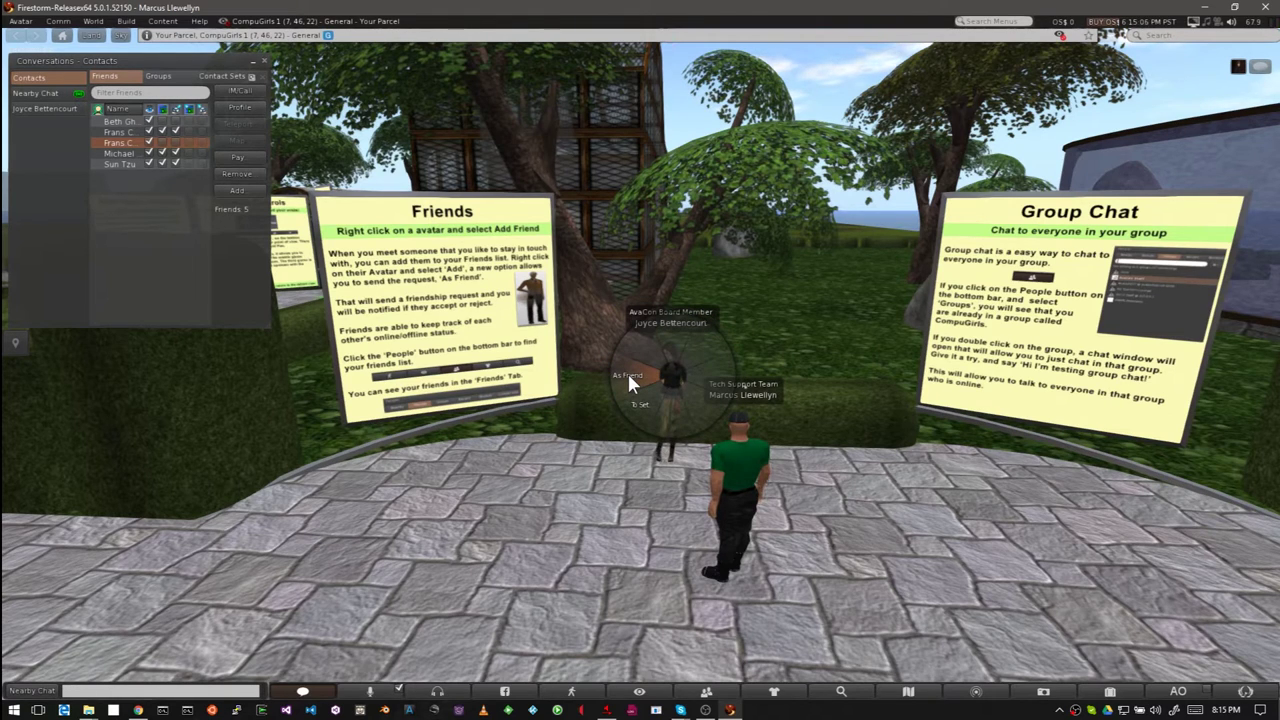
pyautogui.click(627, 376)
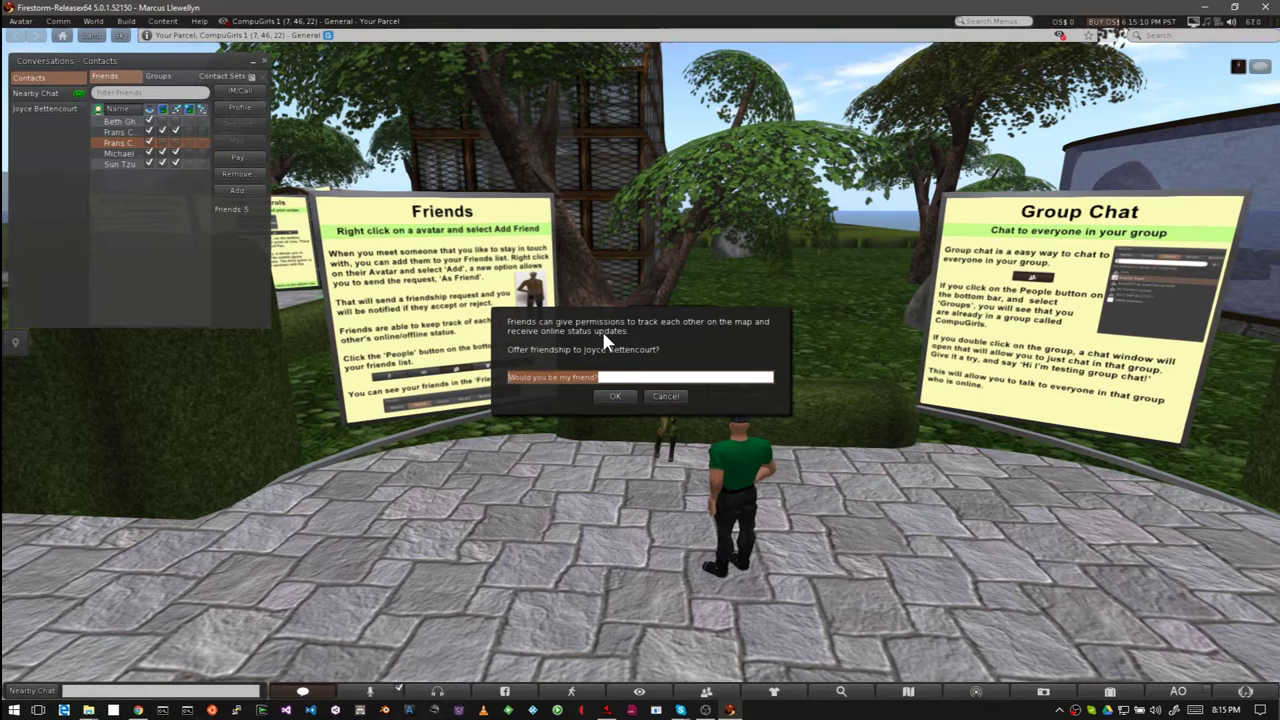
pyautogui.click(615, 396)
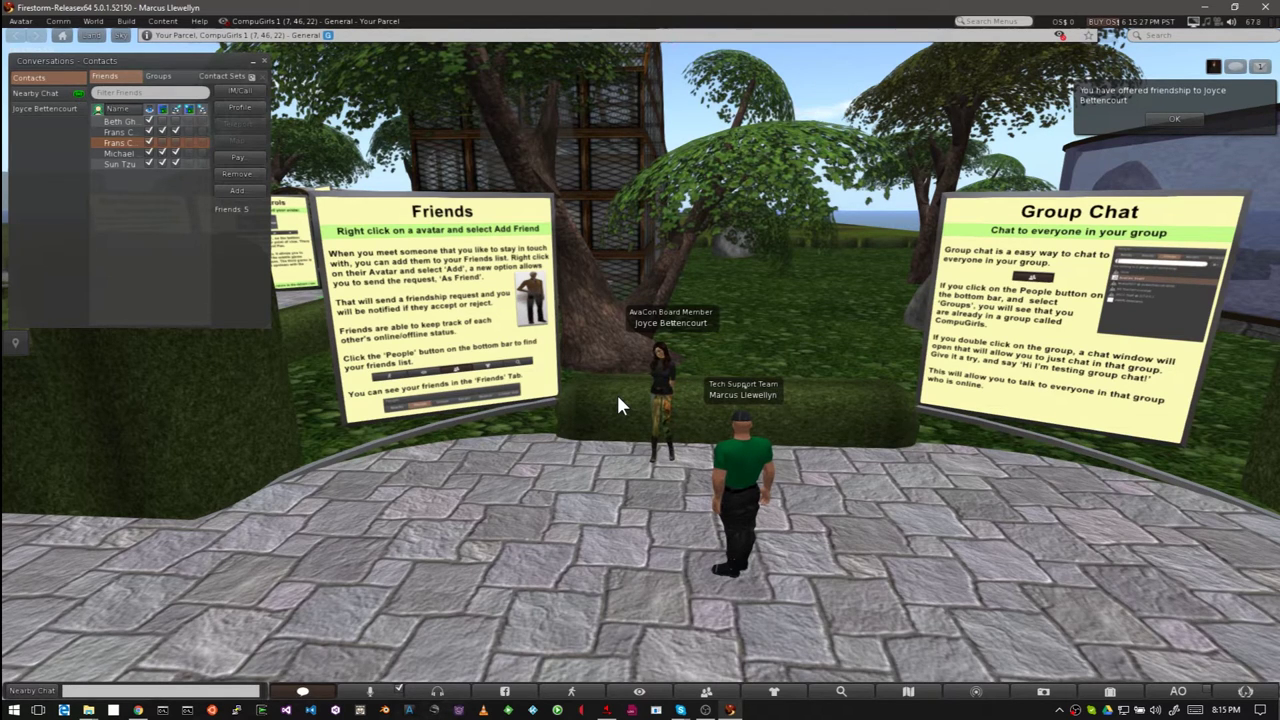
# Dismiss the offer notice, accept the friendship, and open a conversation with the new friend
pyautogui.click(1174, 119)
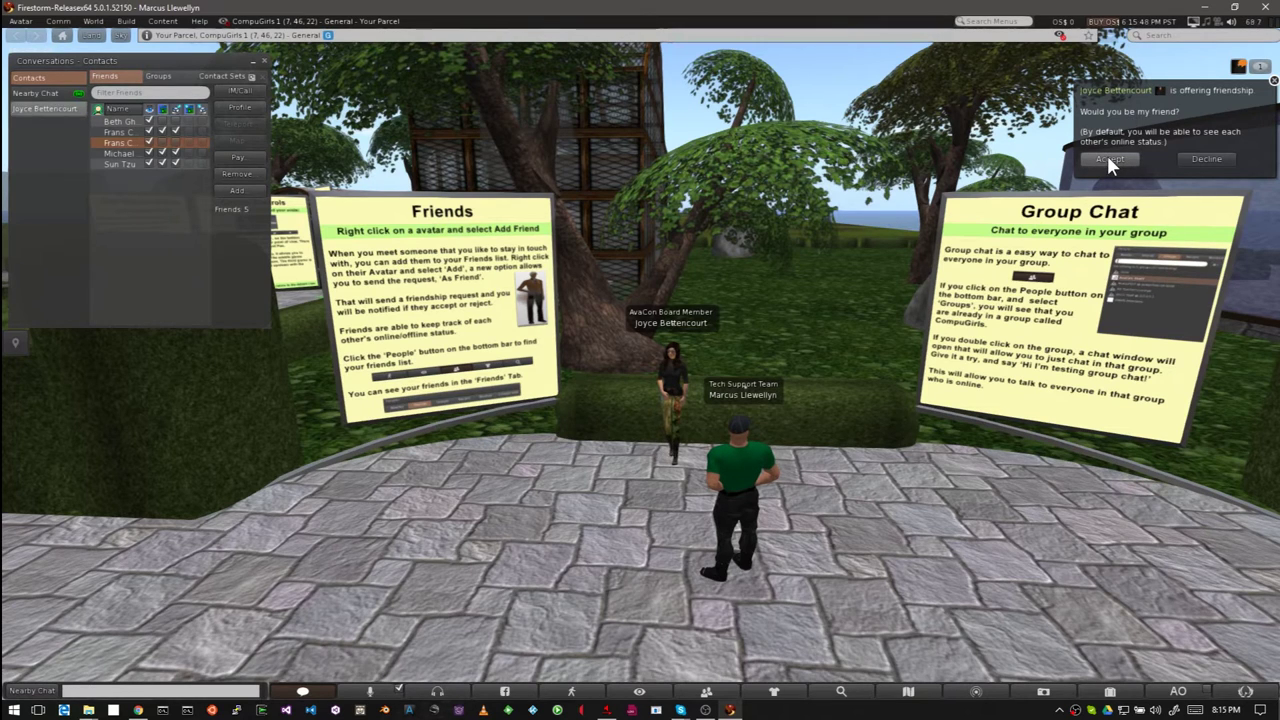
pyautogui.click(1108, 158)
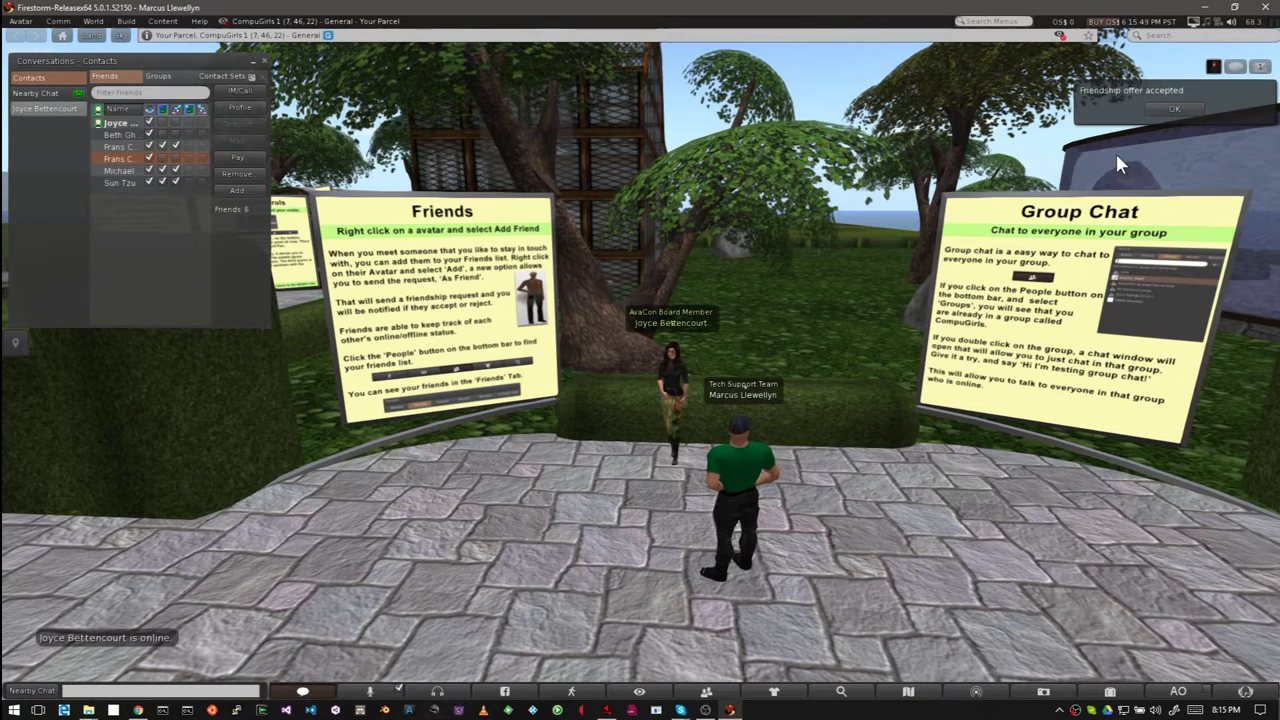
pyautogui.click(97, 122)
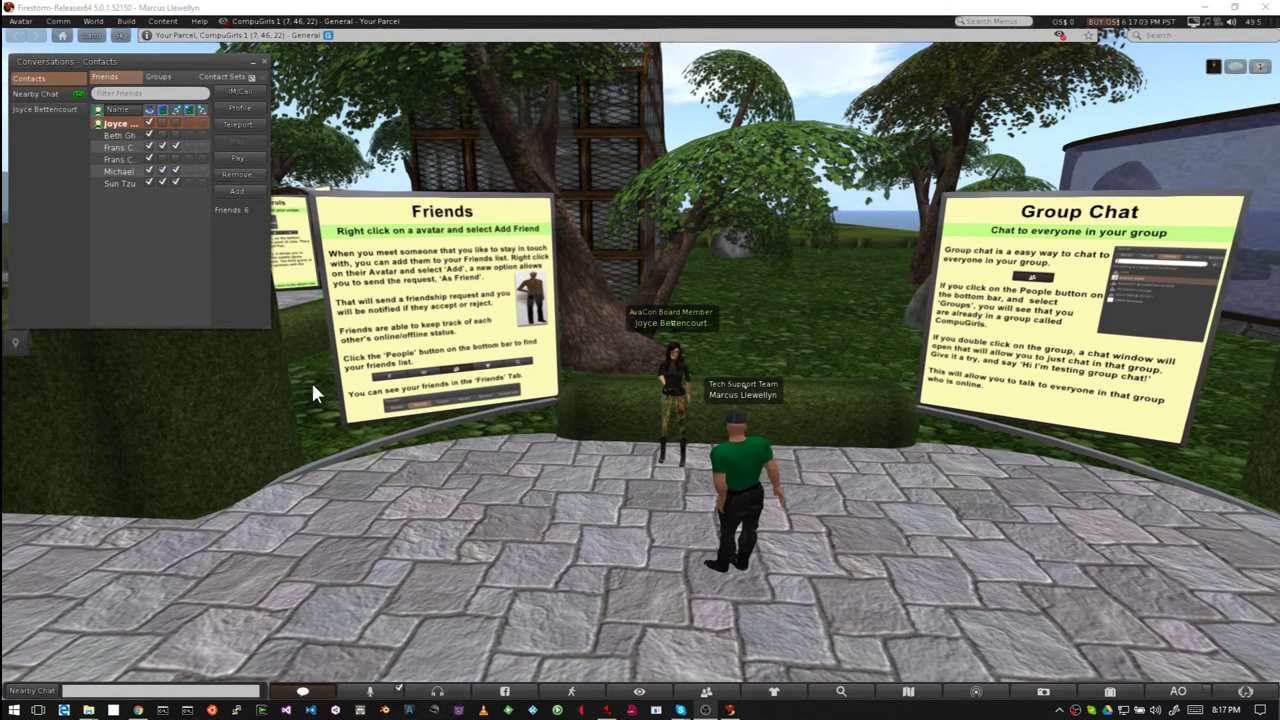
pyautogui.doubleClick(110, 120)
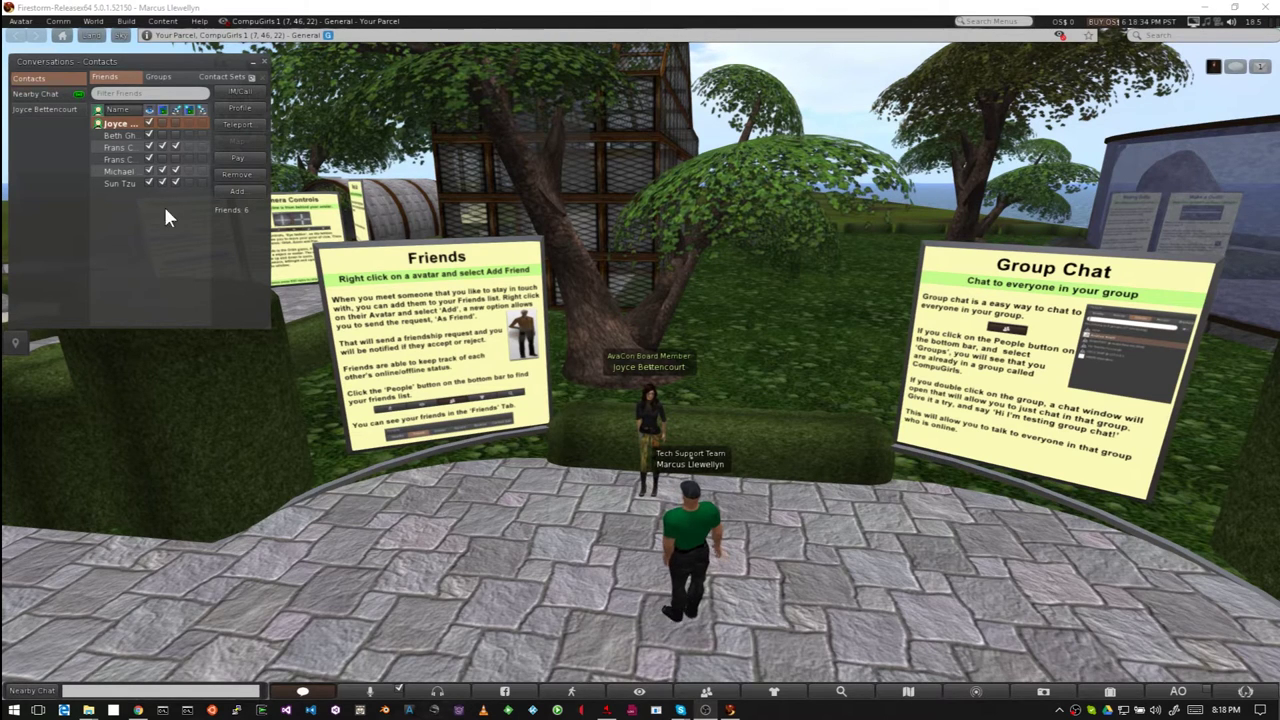
# Post 'Hello everyone in this group!' in the CompuGirls group chat
pyautogui.click(160, 78)
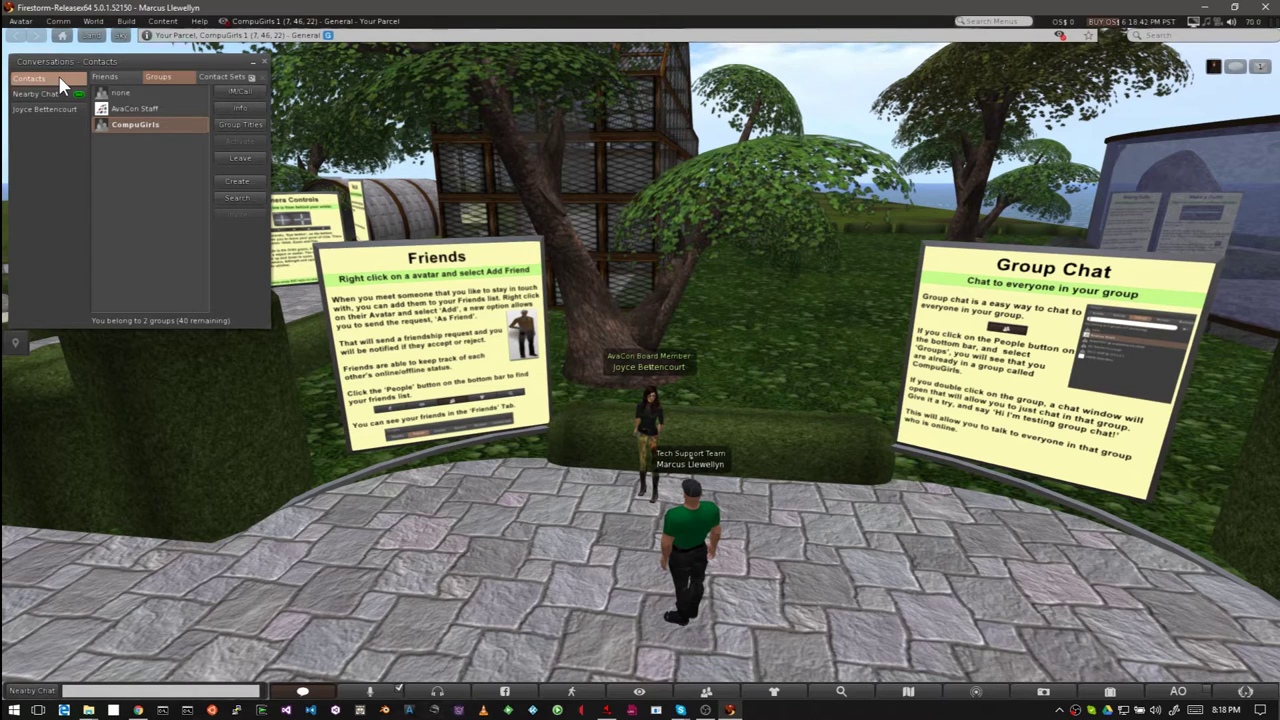
pyautogui.doubleClick(131, 125)
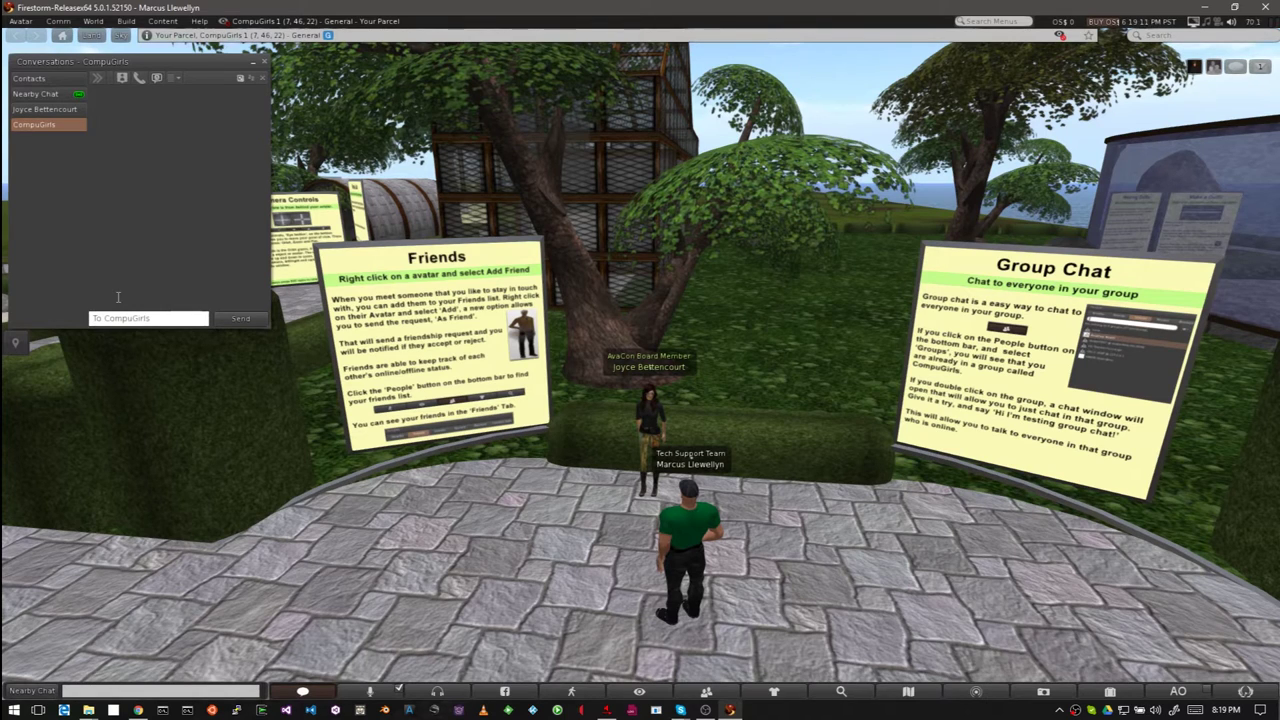
pyautogui.write('Hello eve')
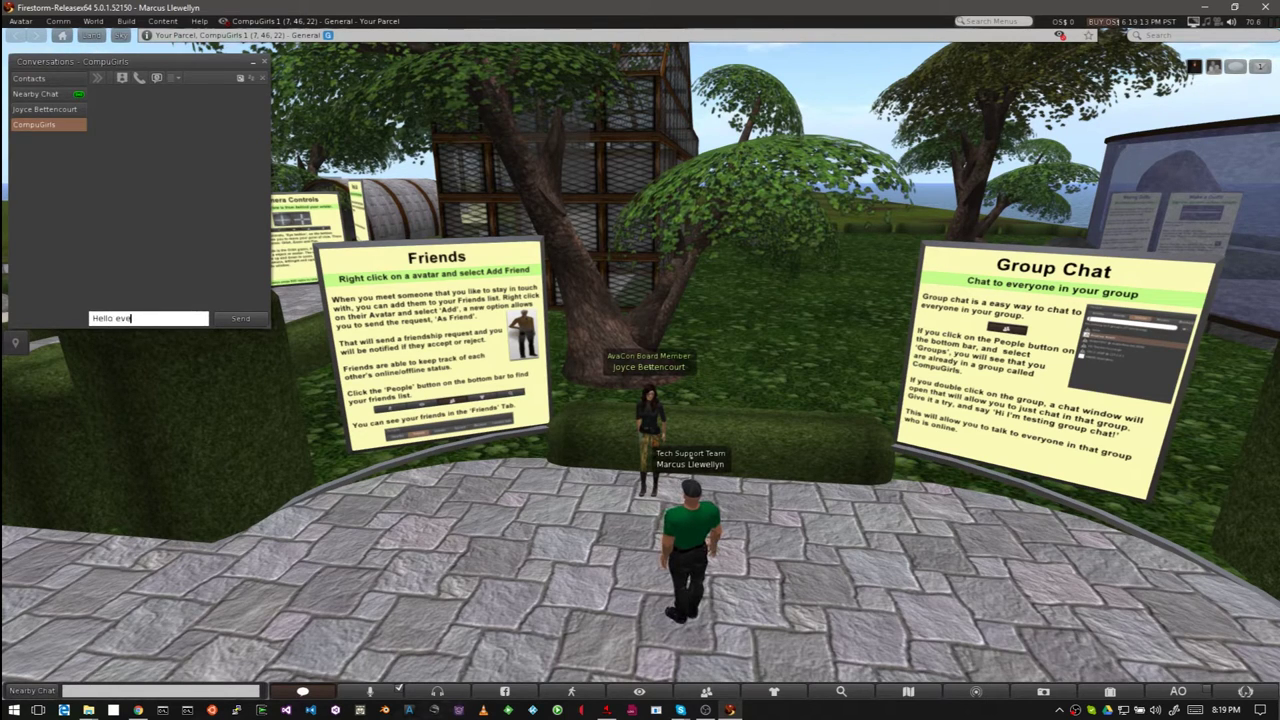
pyautogui.write('ryone in this group!')
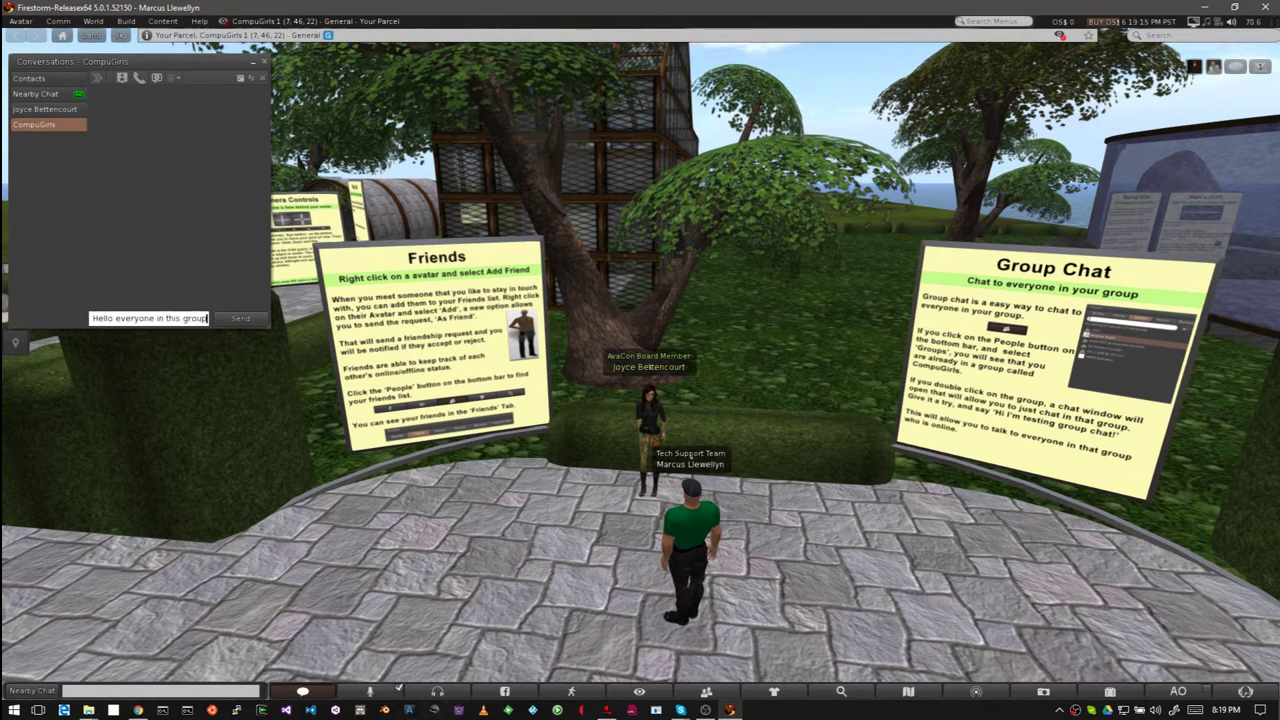
pyautogui.press('Return')
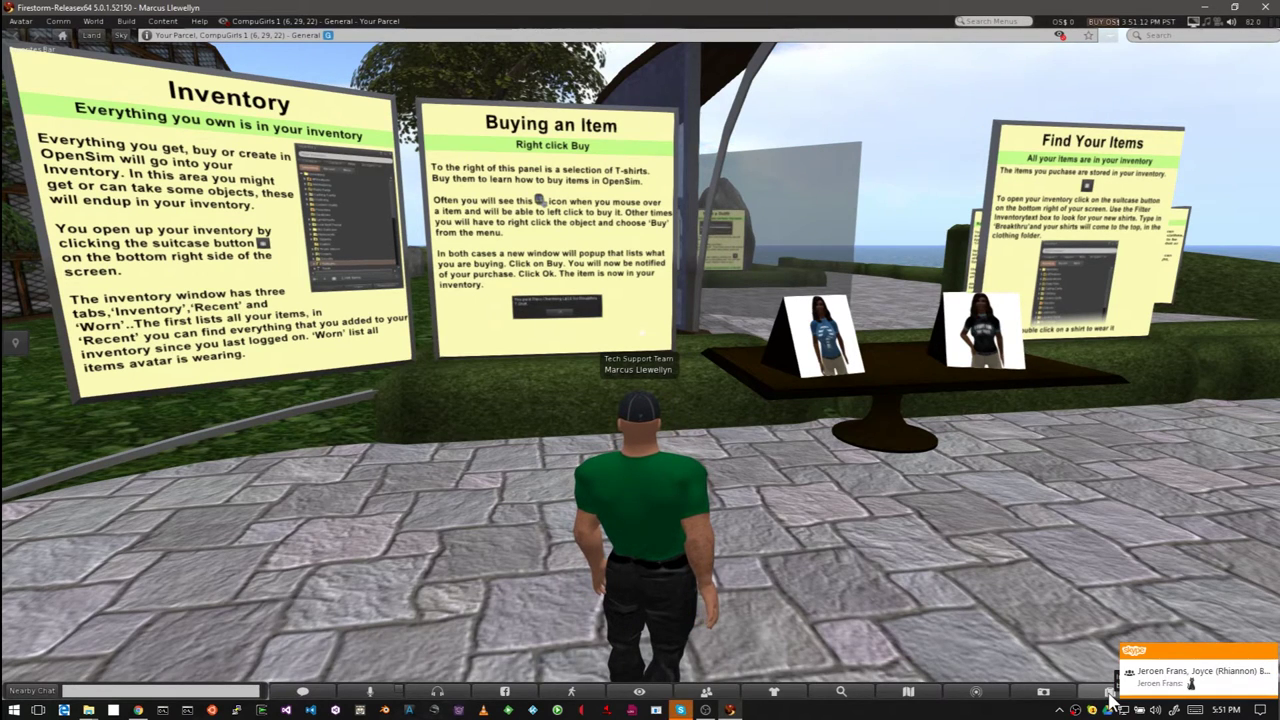
pyautogui.click(1109, 692)
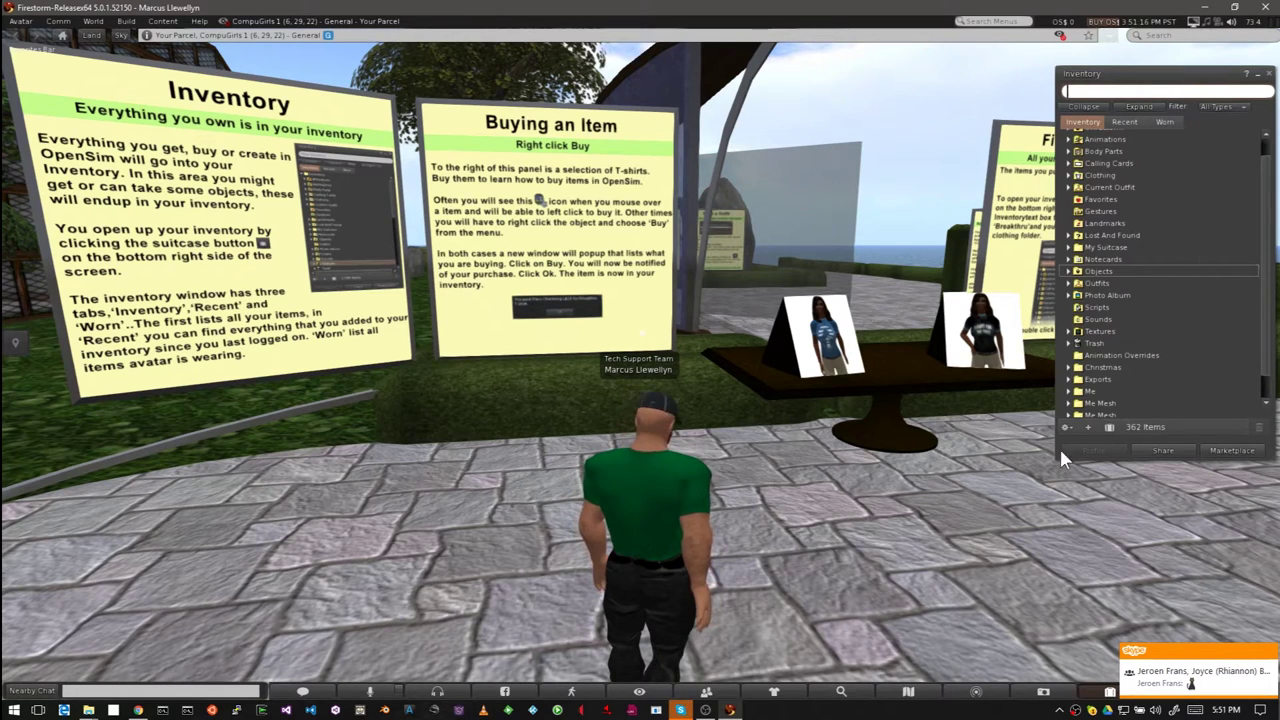
pyautogui.scroll(1, 1126, 190)
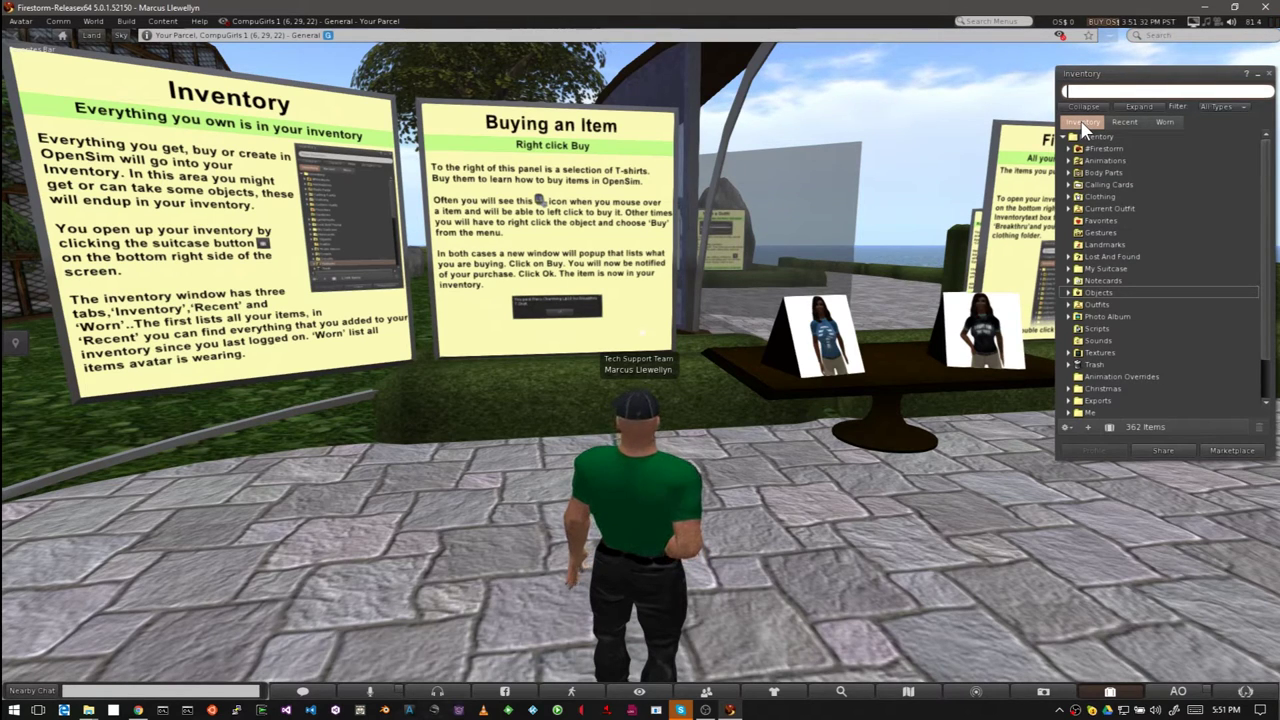
pyautogui.scroll(-2, 1102, 259)
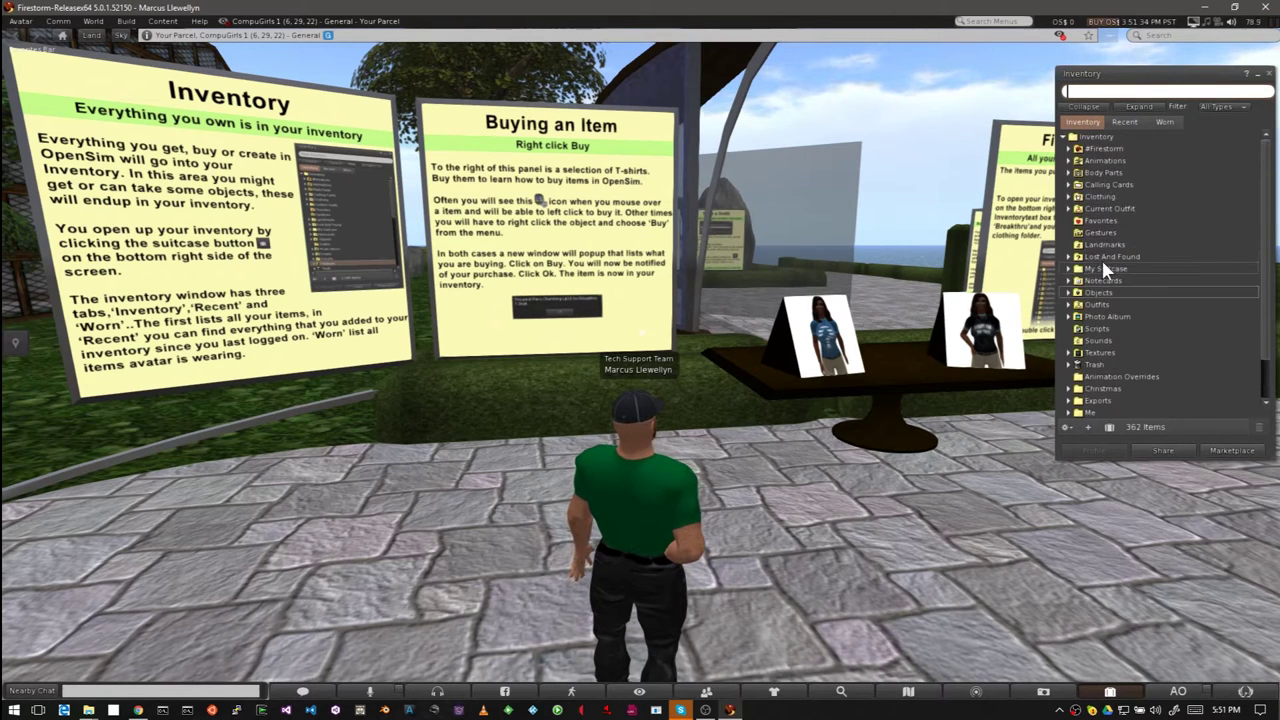
pyautogui.click(1115, 123)
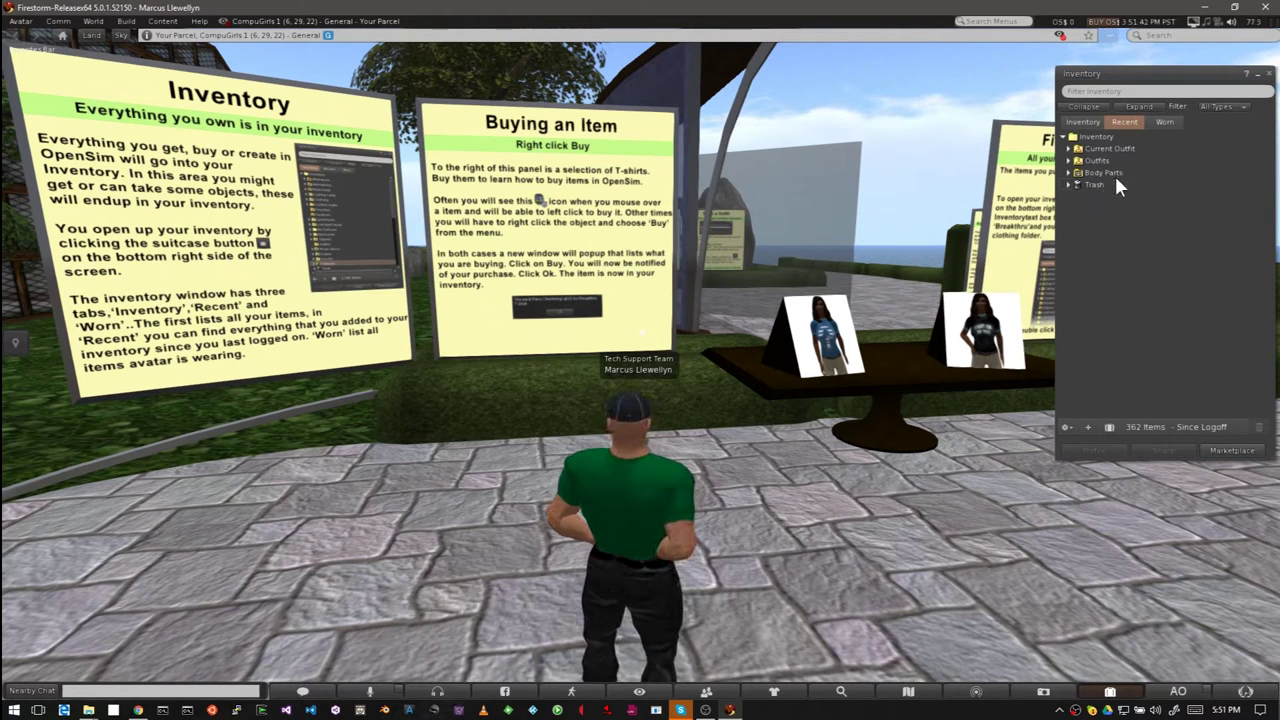
pyautogui.click(1161, 122)
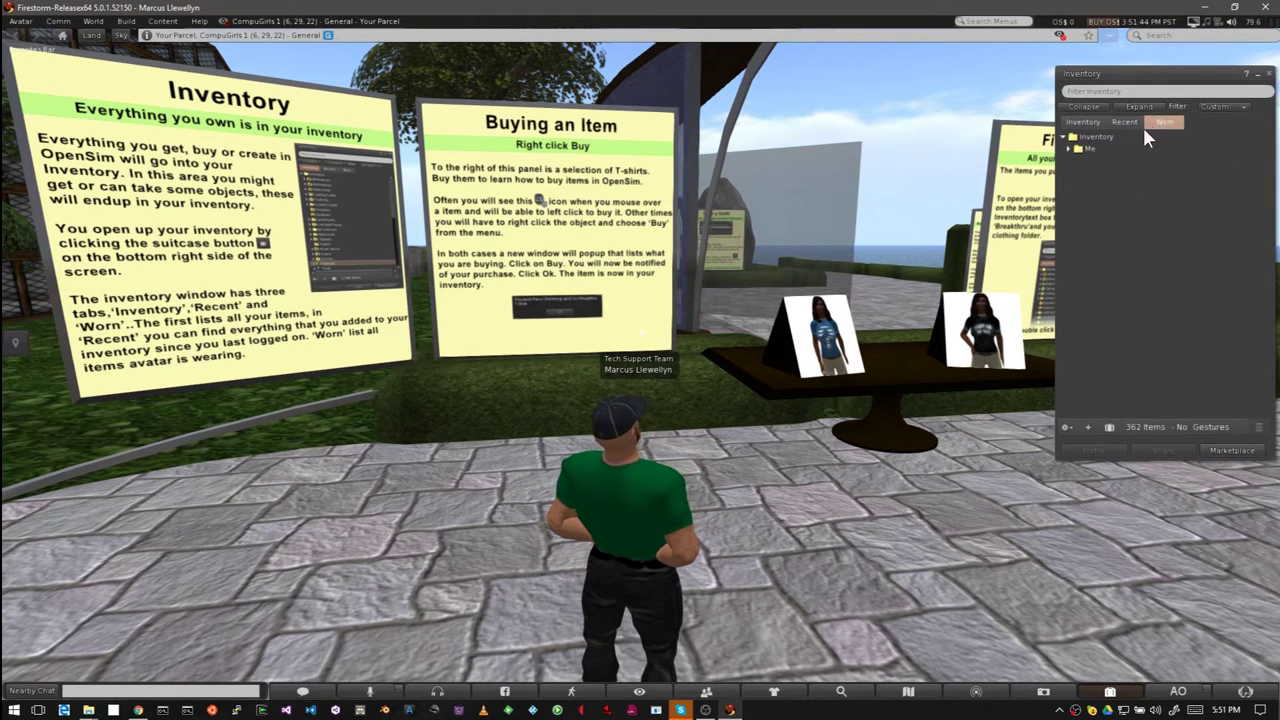
pyautogui.click(1067, 148)
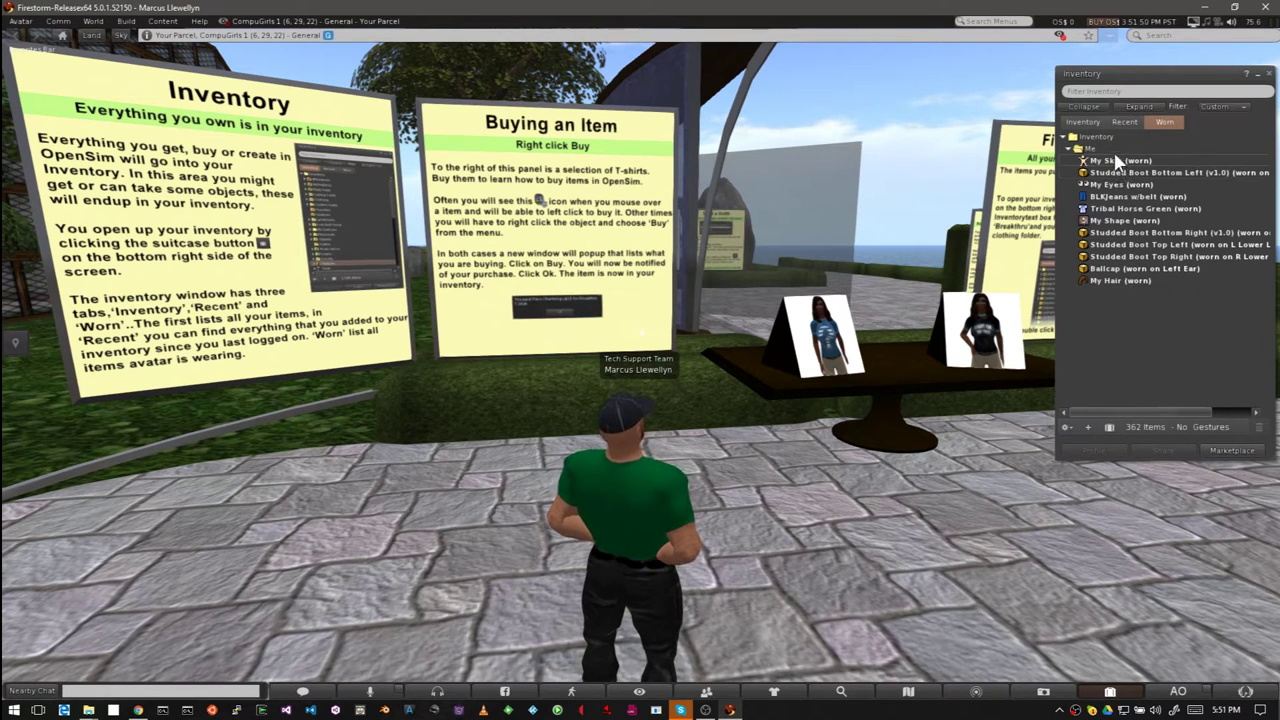
pyautogui.click(1066, 137)
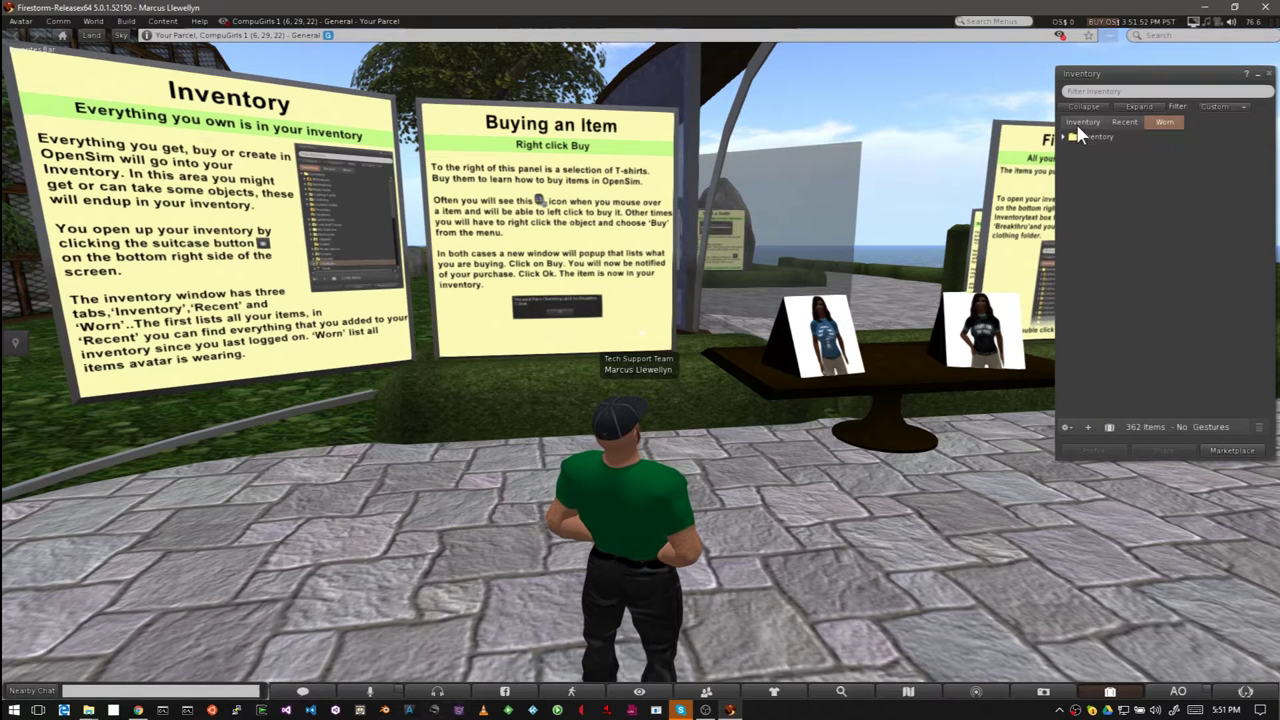
pyautogui.click(1081, 121)
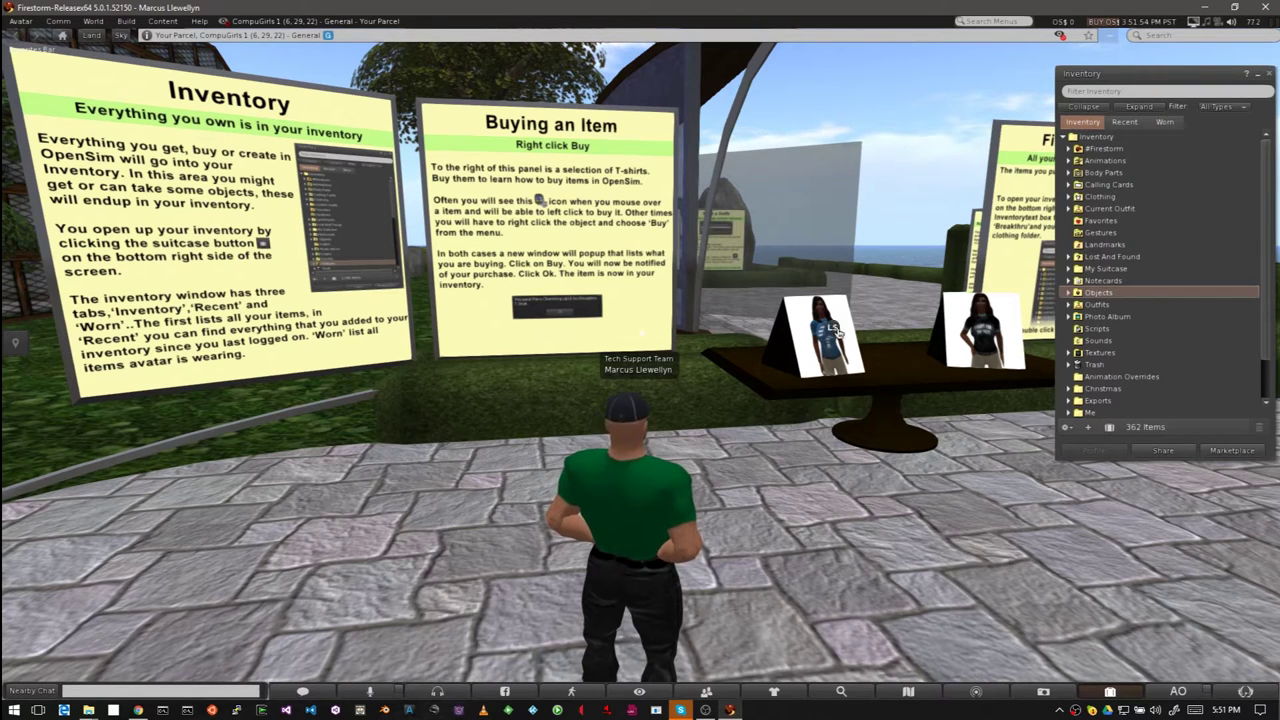
# Select the blue Question Mark T-Shirt picture on the display table to open Buy Contents
pyautogui.moveTo(822, 358)
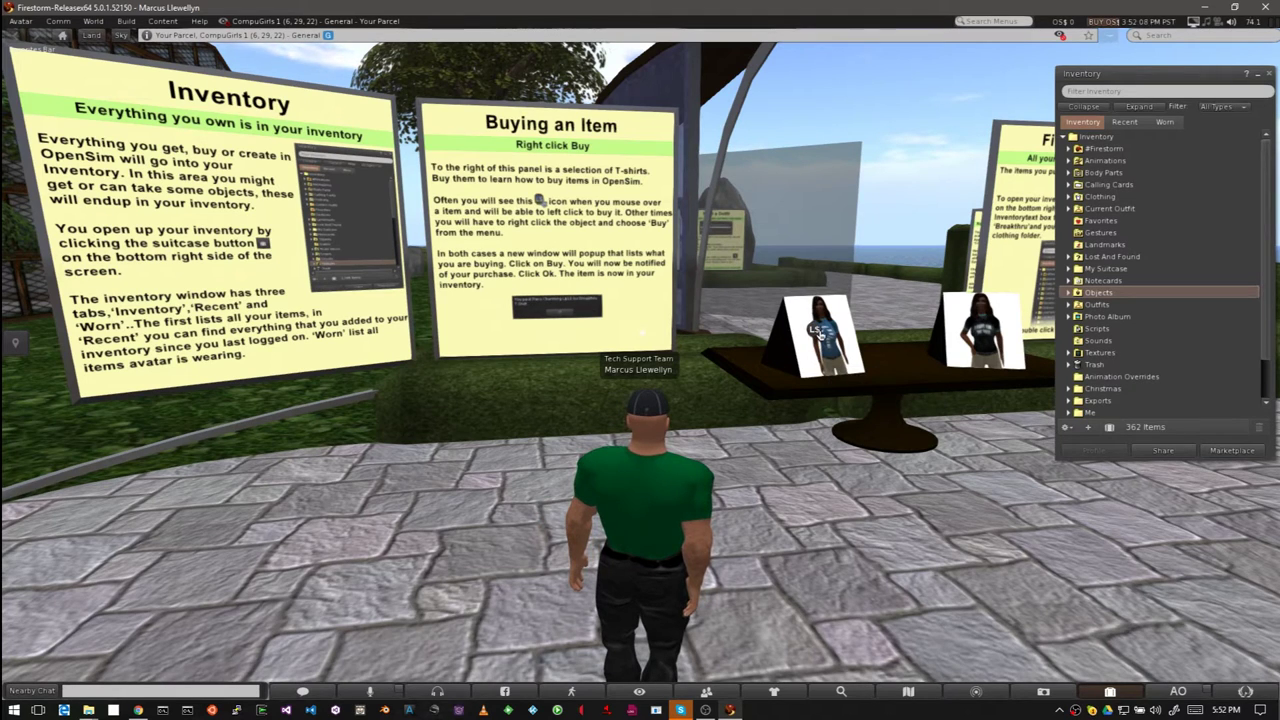
pyautogui.moveTo(820, 334)
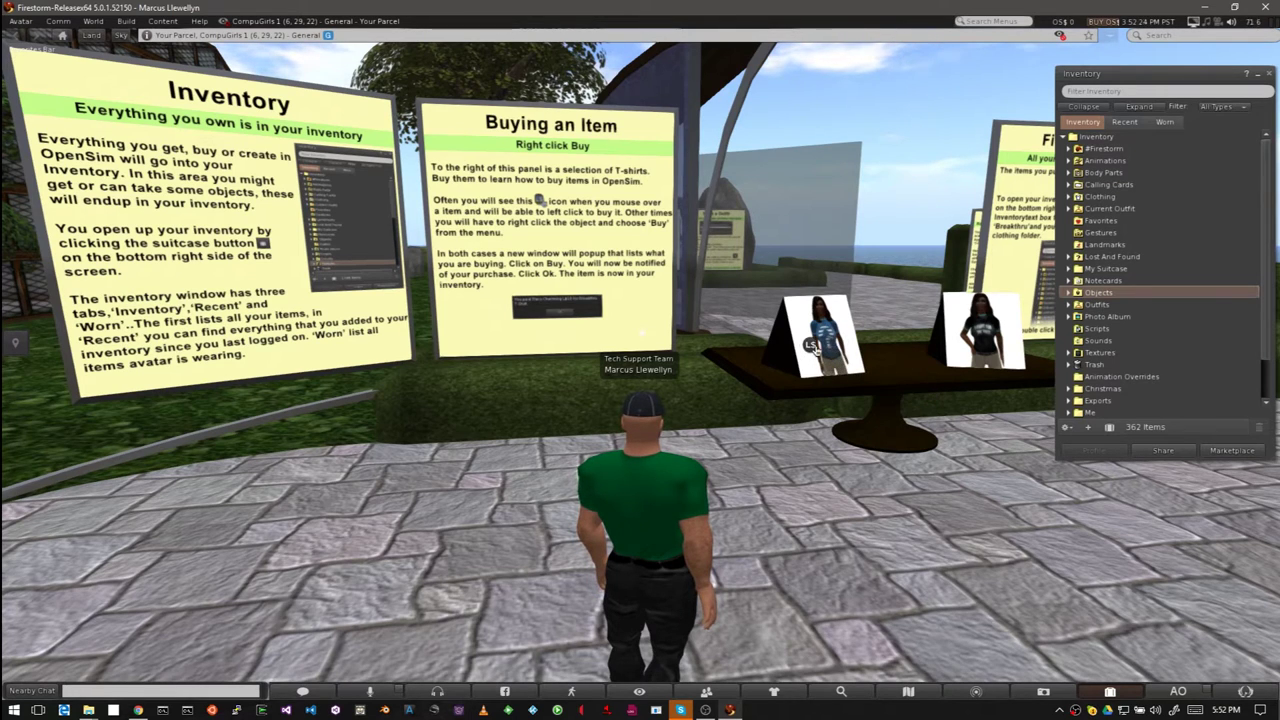
pyautogui.moveTo(810, 345)
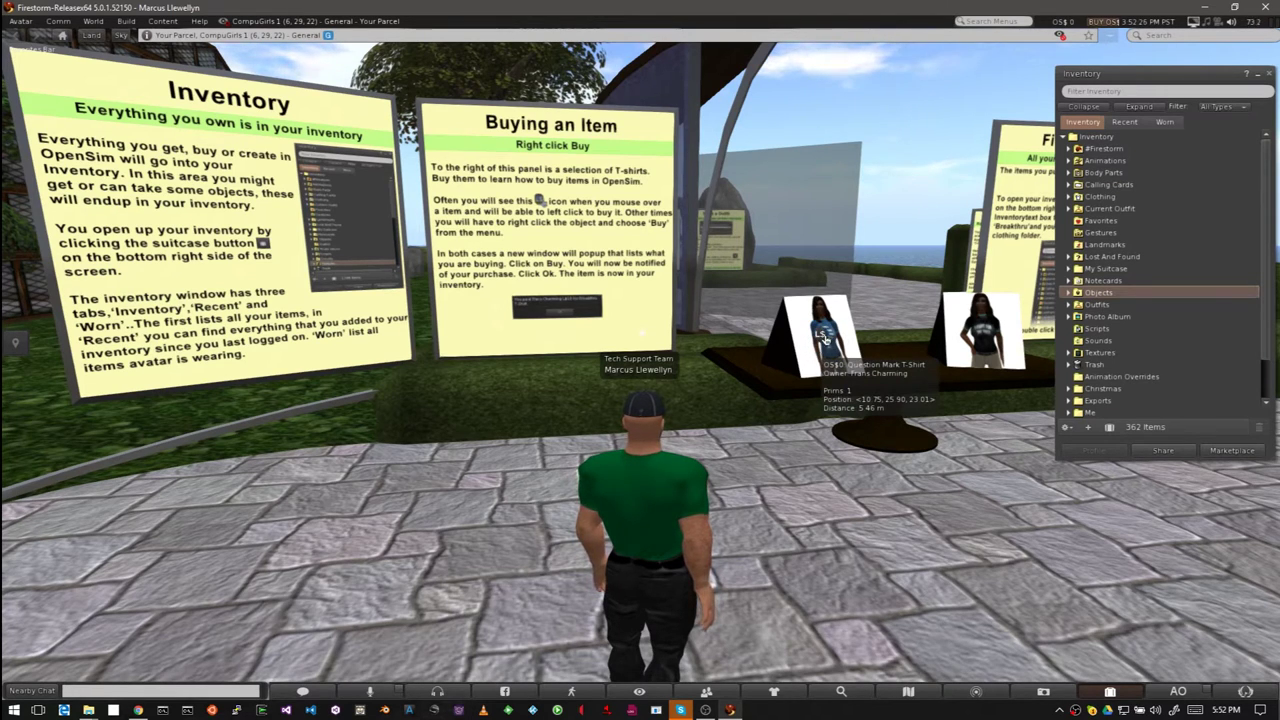
pyautogui.click(822, 340)
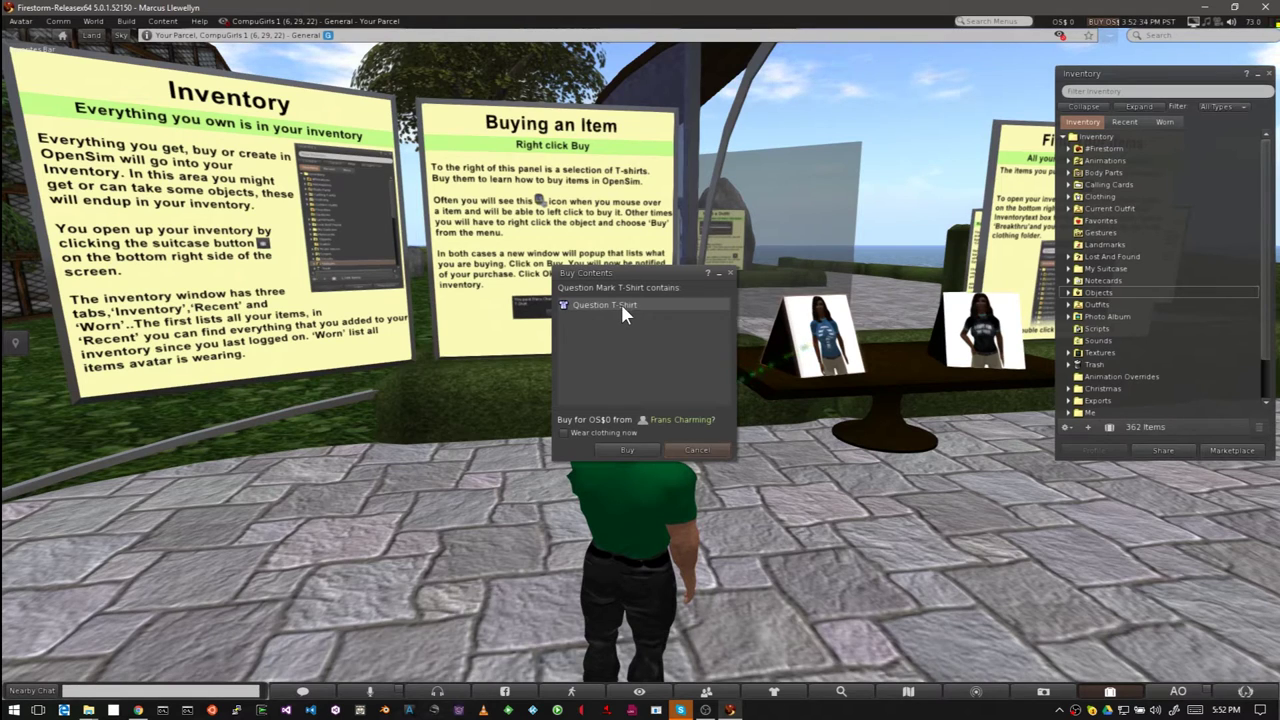
# Get the free T-shirt and wear the Question T-Shirt from its new inventory folder
pyautogui.click(627, 450)
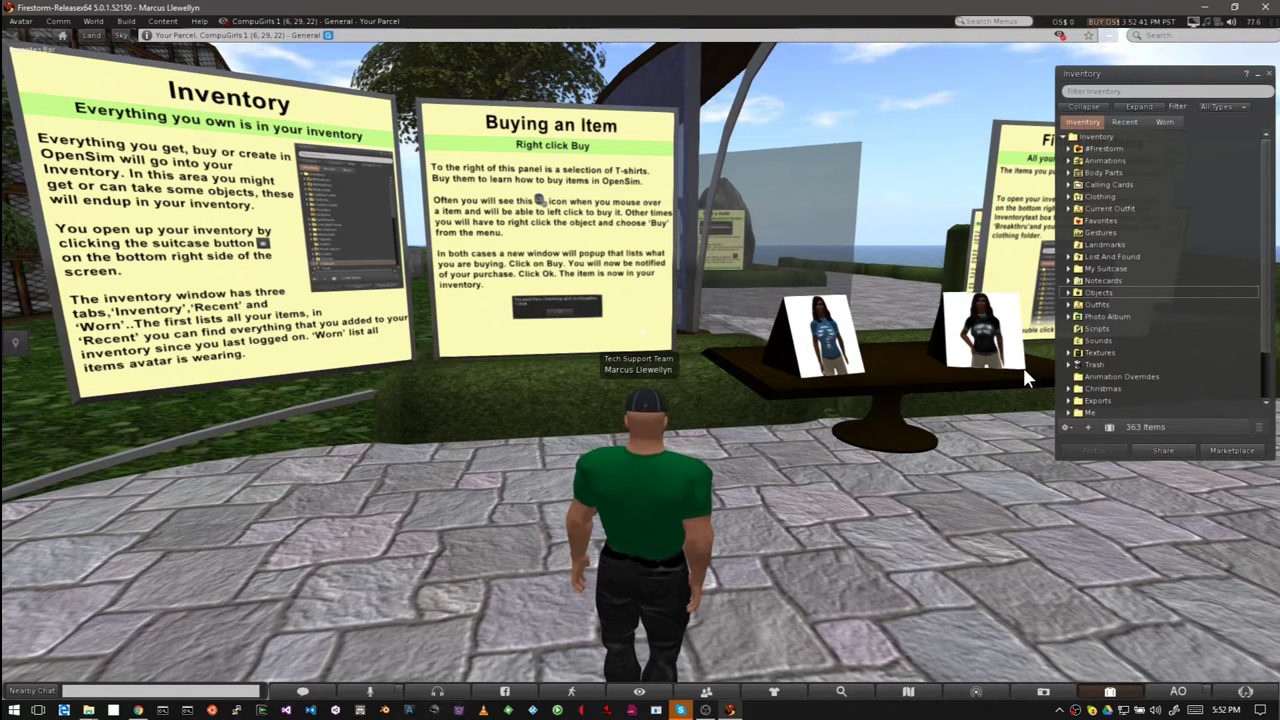
pyautogui.scroll(-2, 1130, 357)
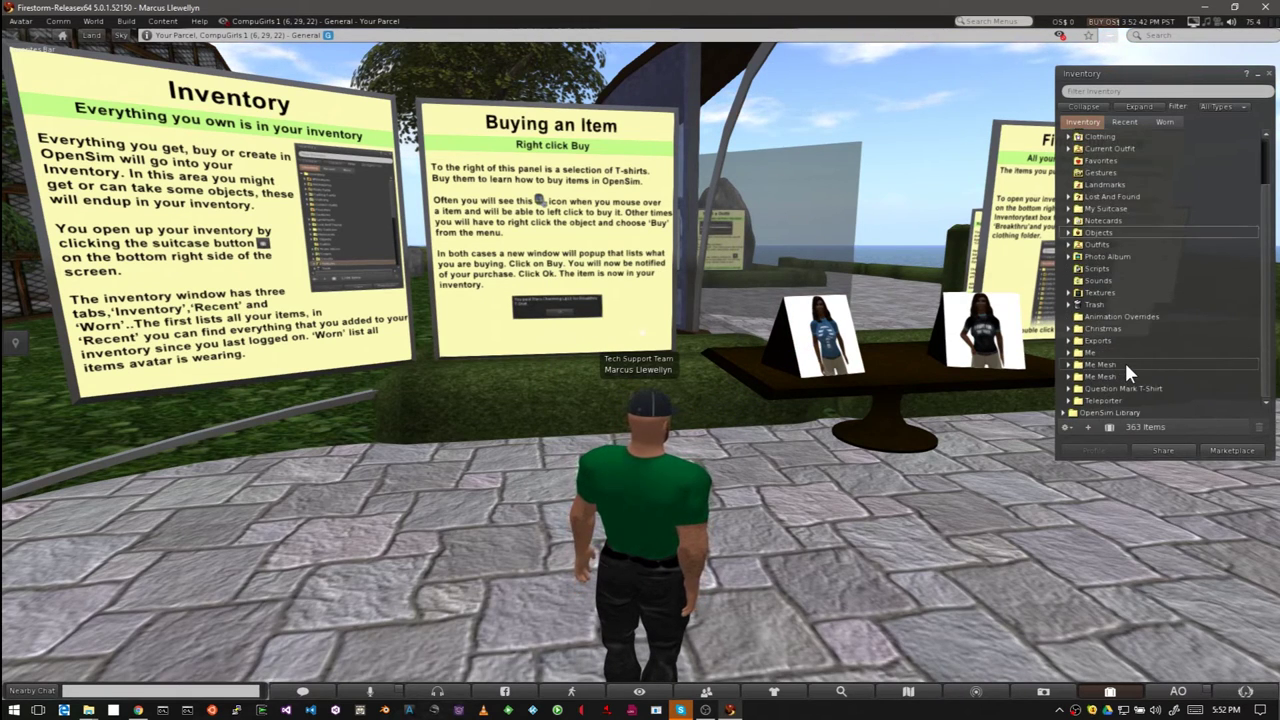
pyautogui.click(1071, 389)
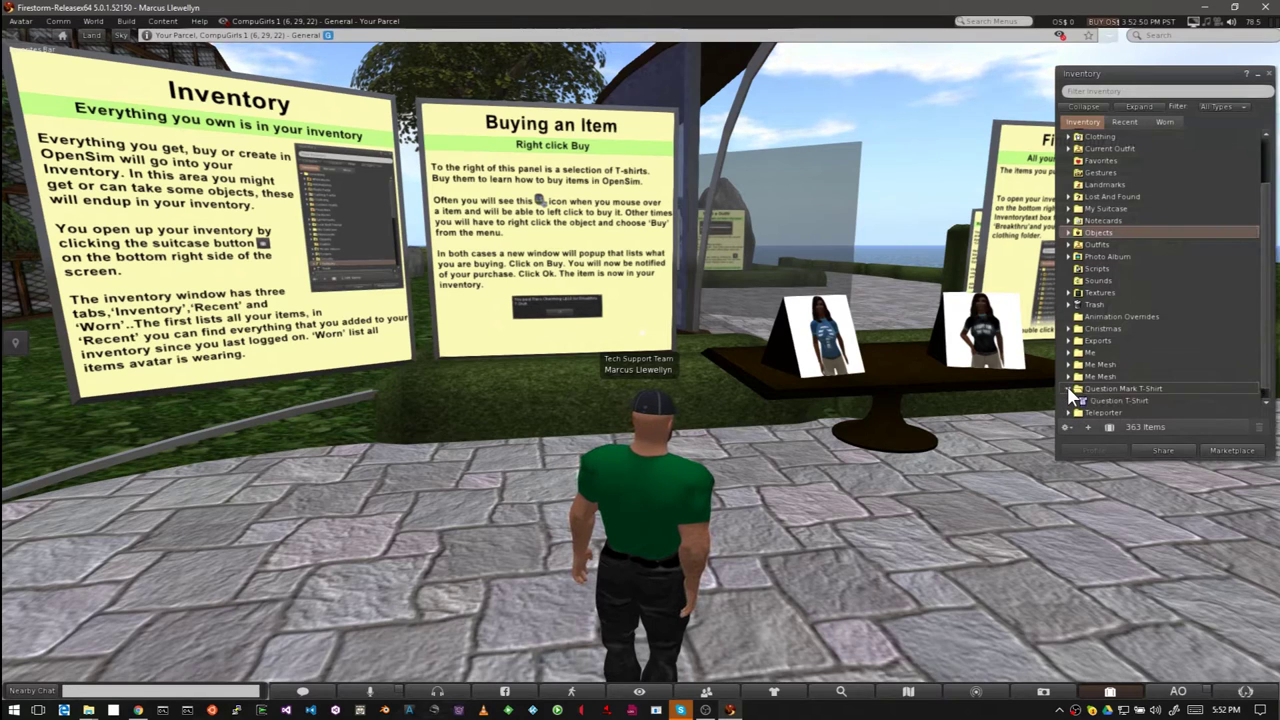
pyautogui.scroll(-1, 1105, 392)
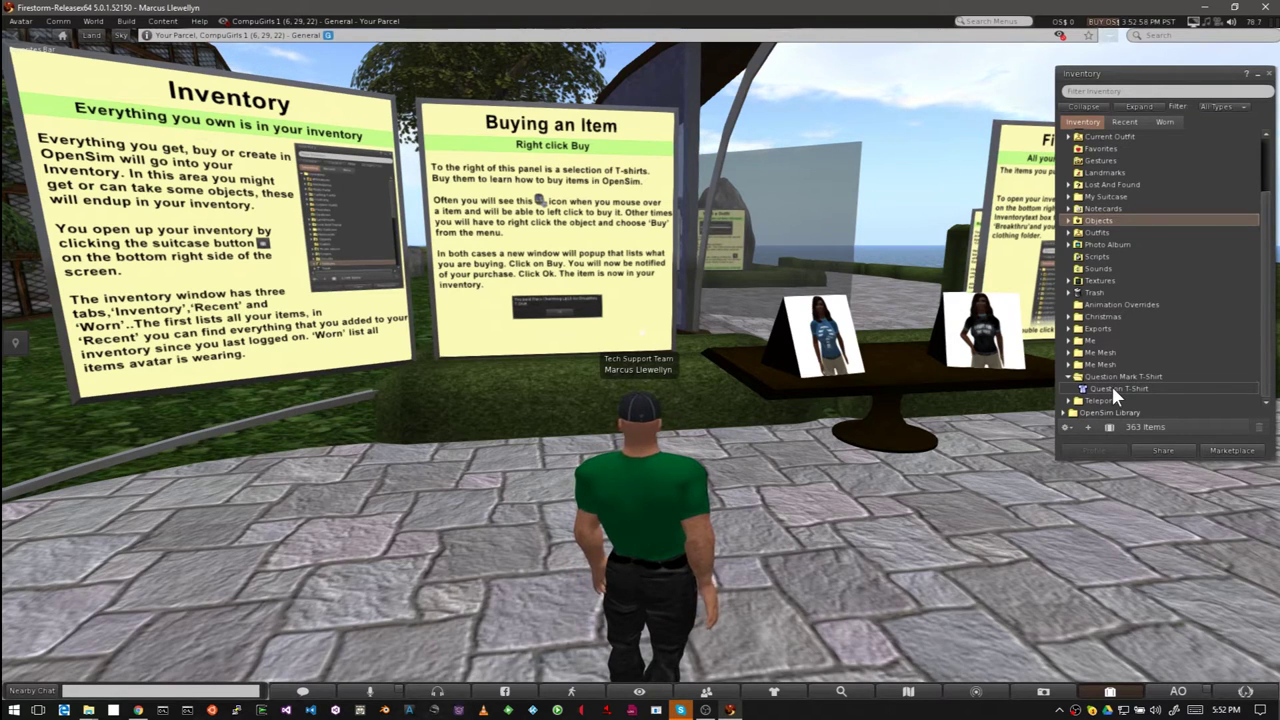
pyautogui.rightClick(1113, 390)
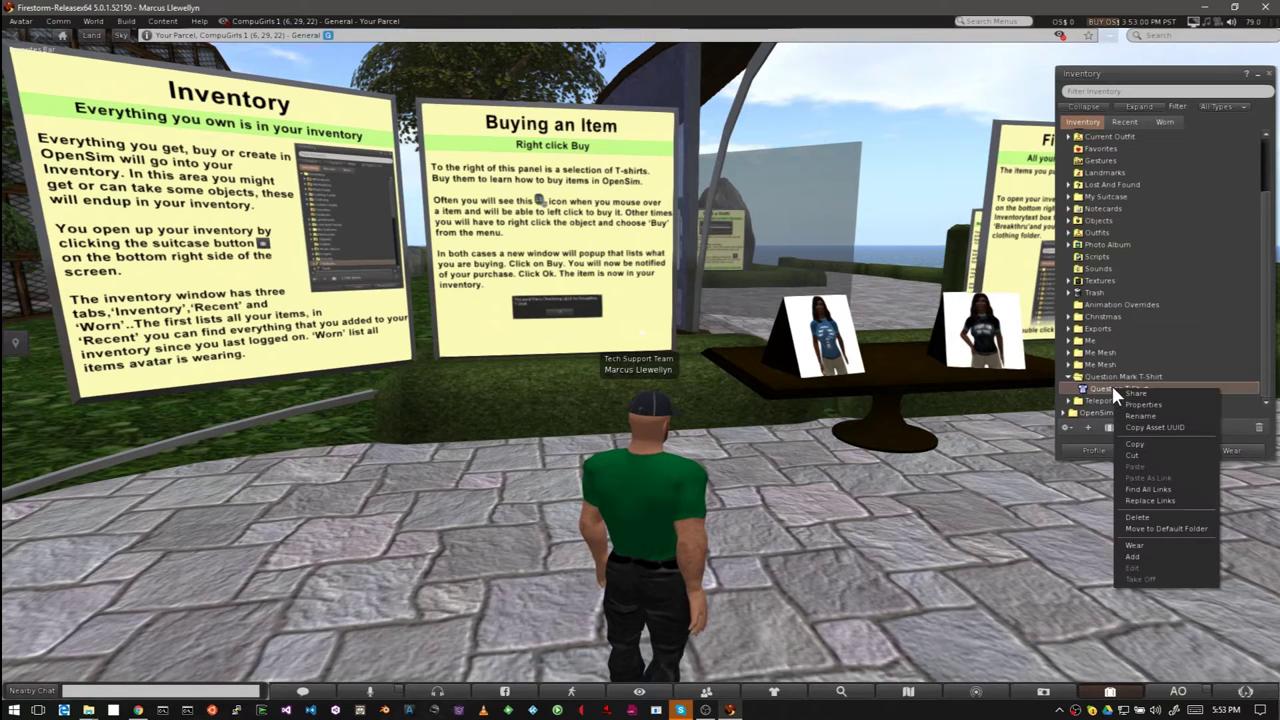
pyautogui.click(1159, 546)
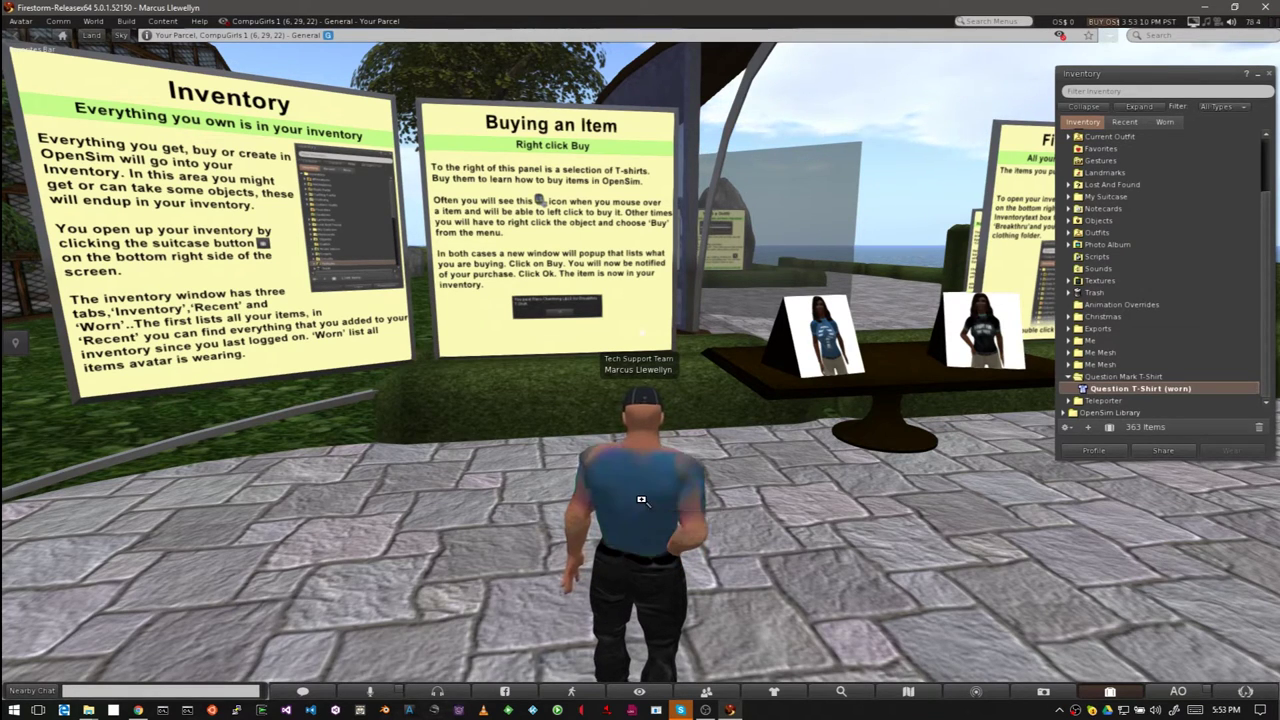
# Walk back toward the T-shirt table and collapse the Question Mark T-Shirt folder
pyautogui.press('Up')
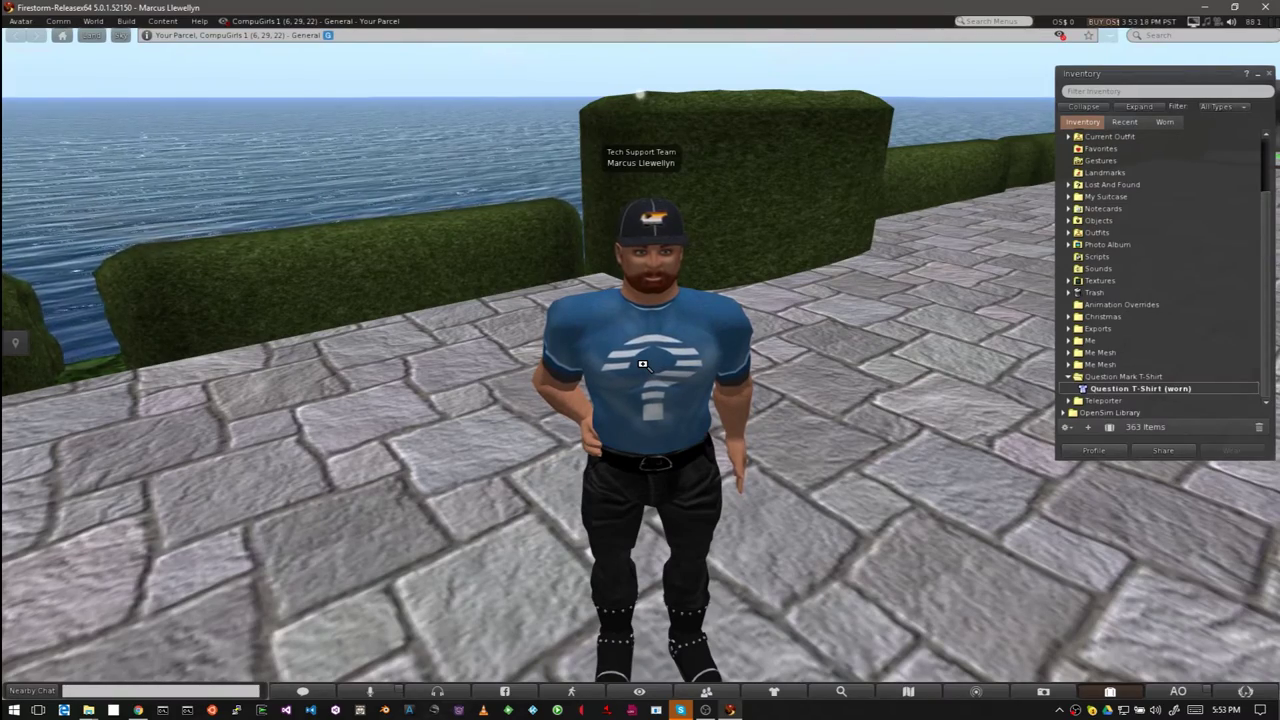
pyautogui.press('Up')
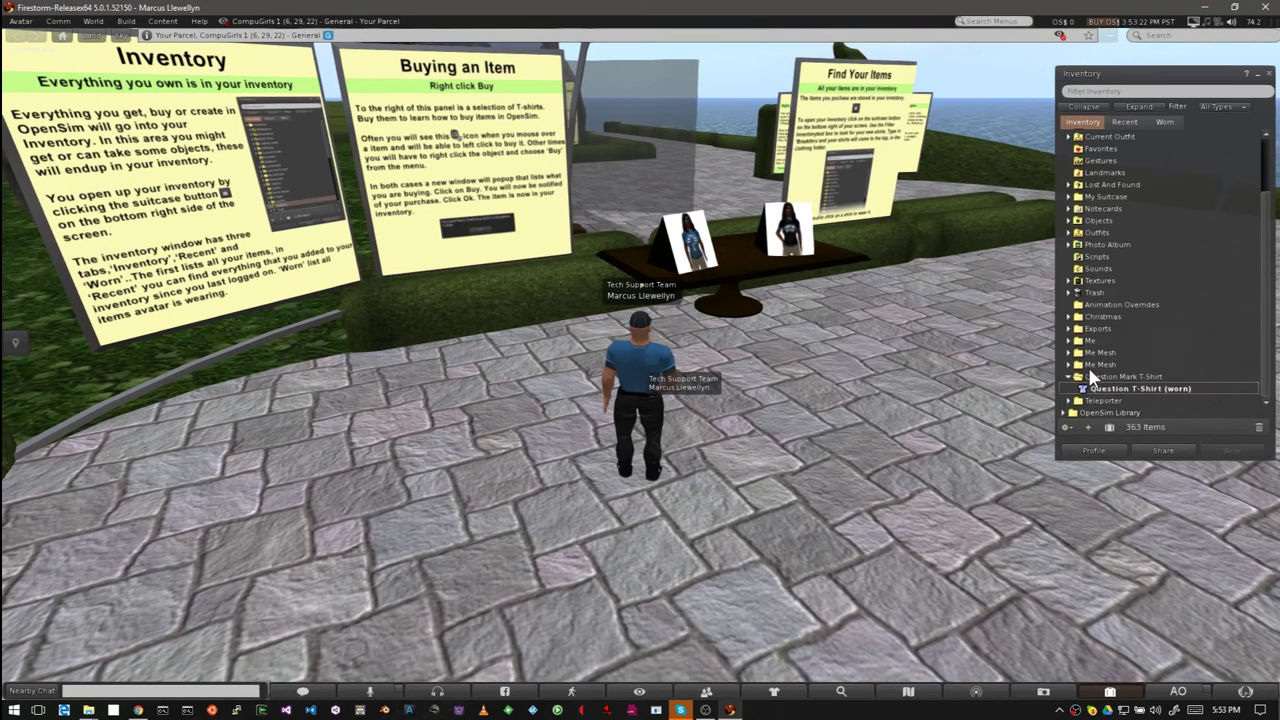
pyautogui.click(1071, 376)
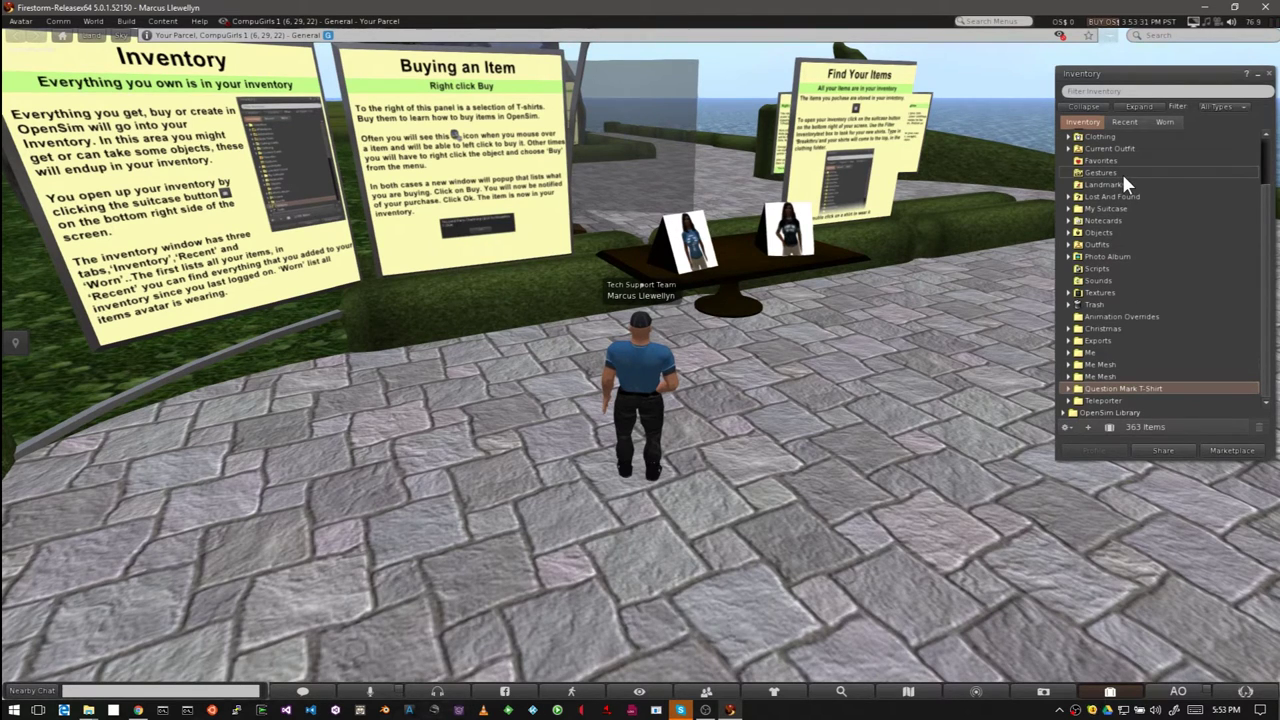
# Filter the inventory by 'question', then clear the filter to show all items
pyautogui.click(1117, 89)
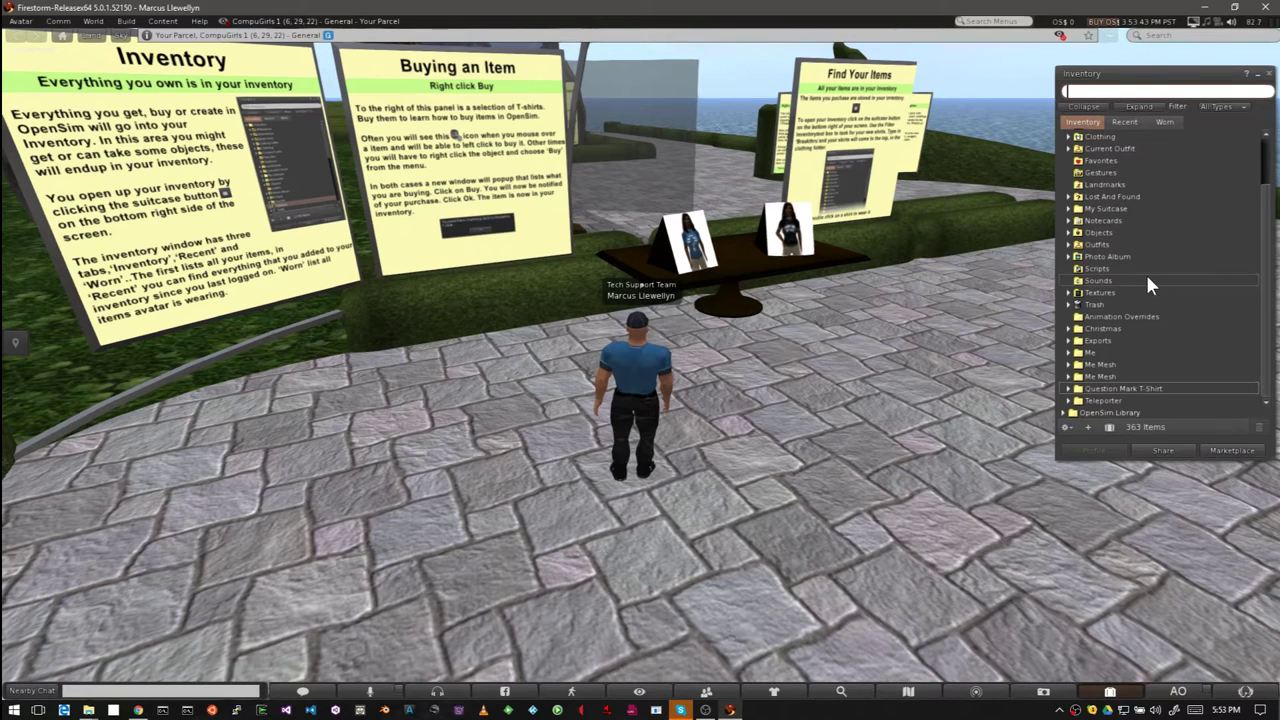
pyautogui.write('question')
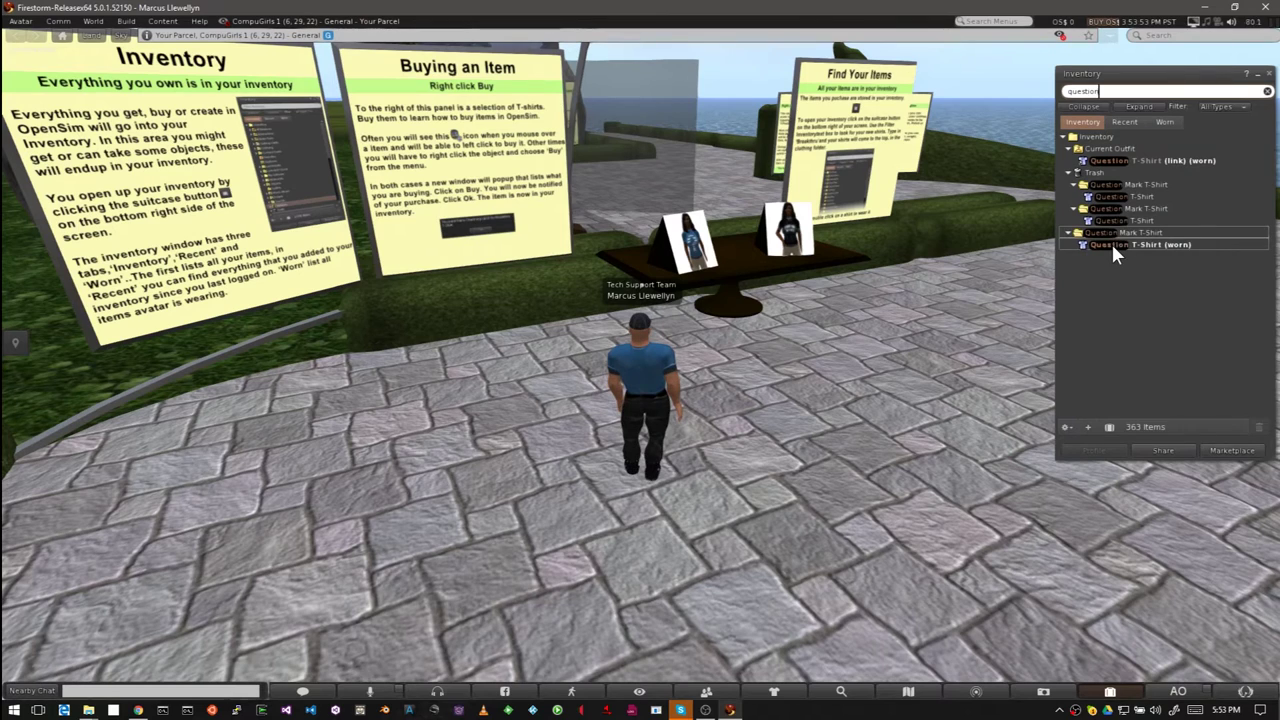
pyautogui.click(1267, 92)
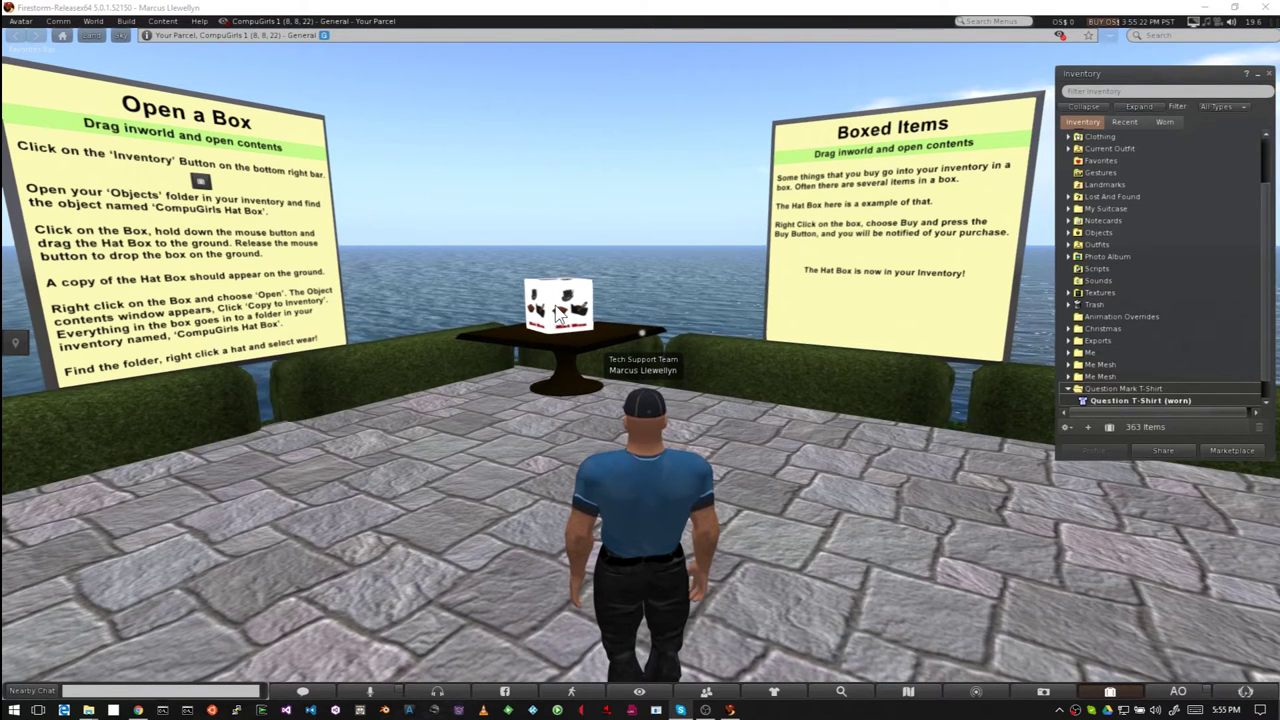
# Buy a free copy of the CompuGirls HatBox from the table for OS$0
pyautogui.rightClick(551, 316)
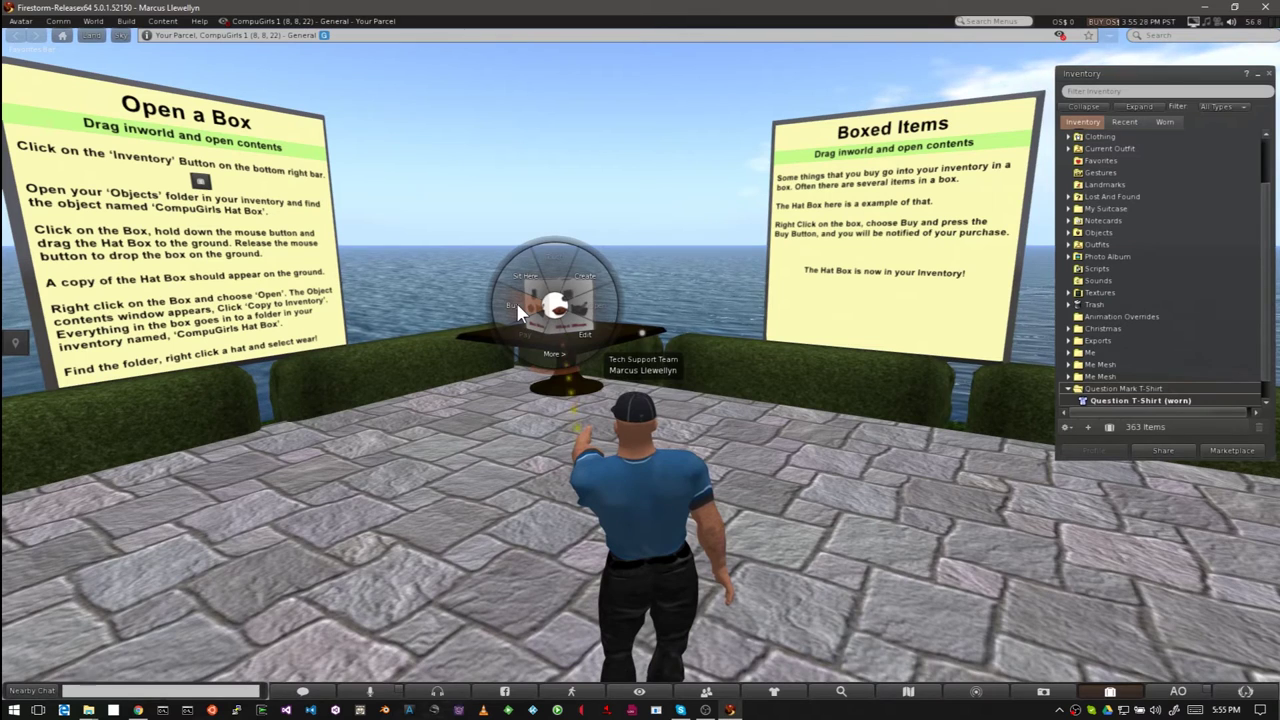
pyautogui.click(518, 312)
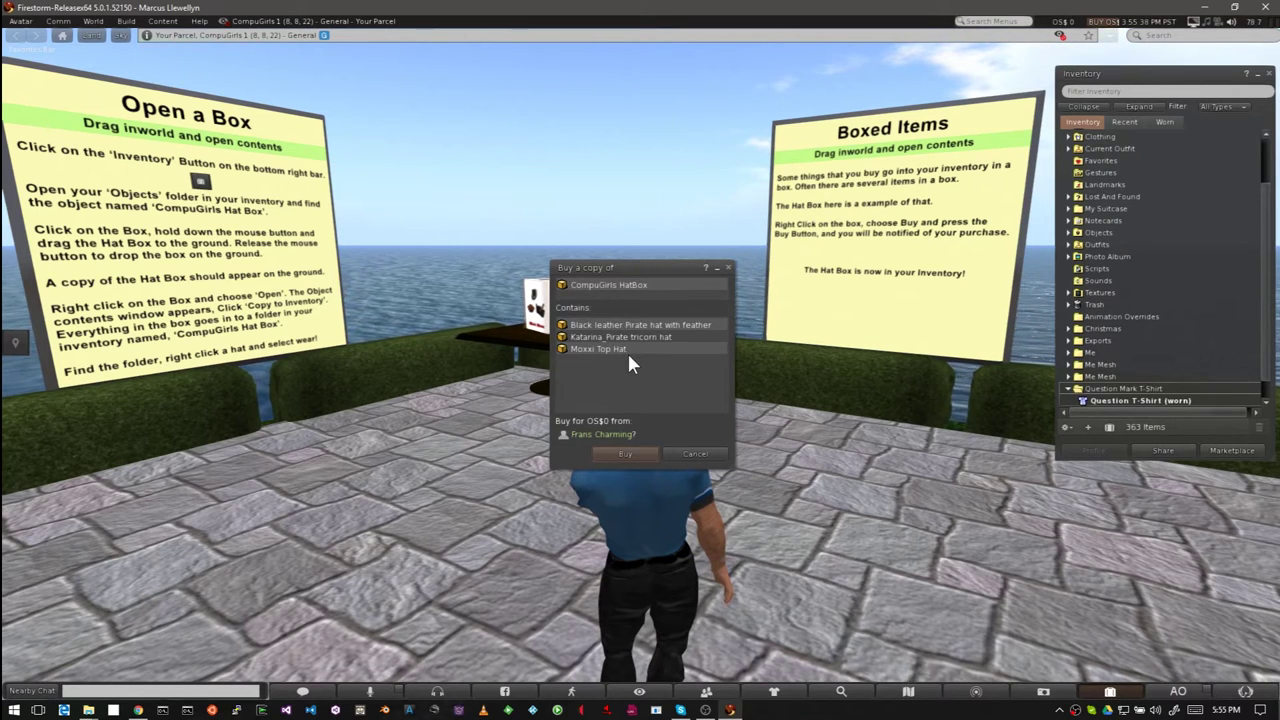
pyautogui.click(627, 453)
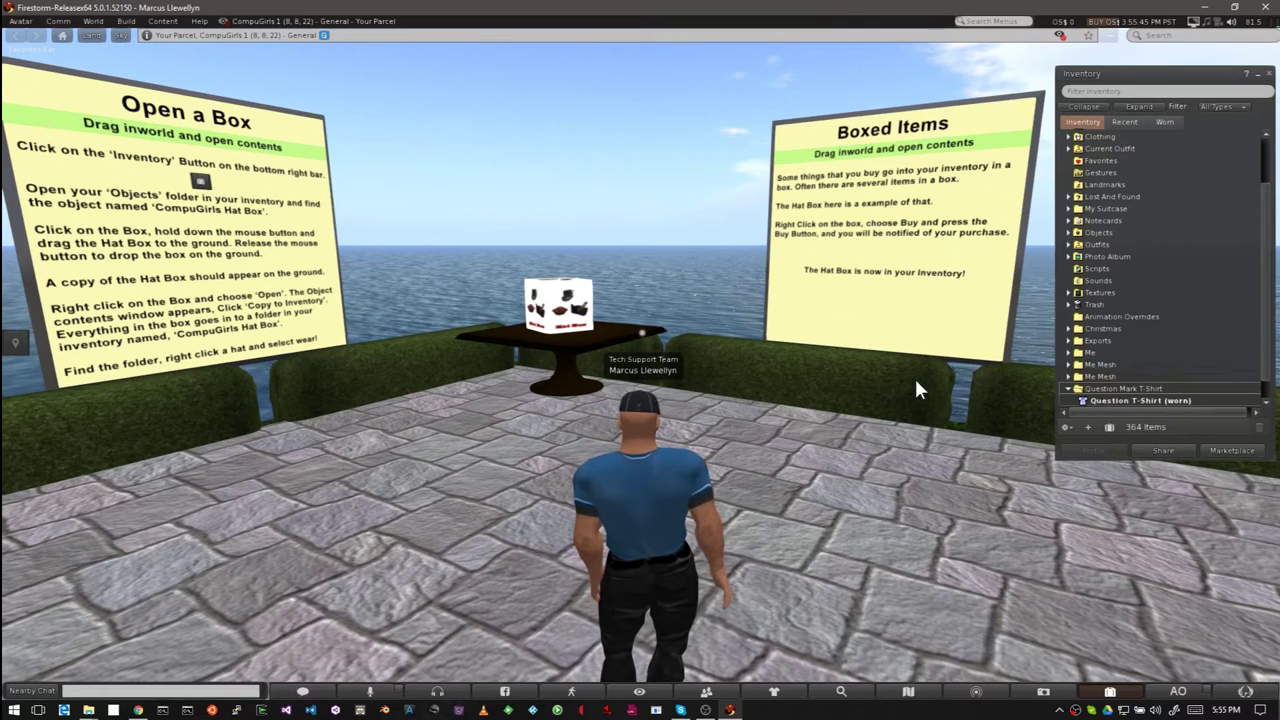
# Rez the CompuGirls HatBox from the inventory's Objects folder onto the ground beside the avatar
pyautogui.click(1069, 233)
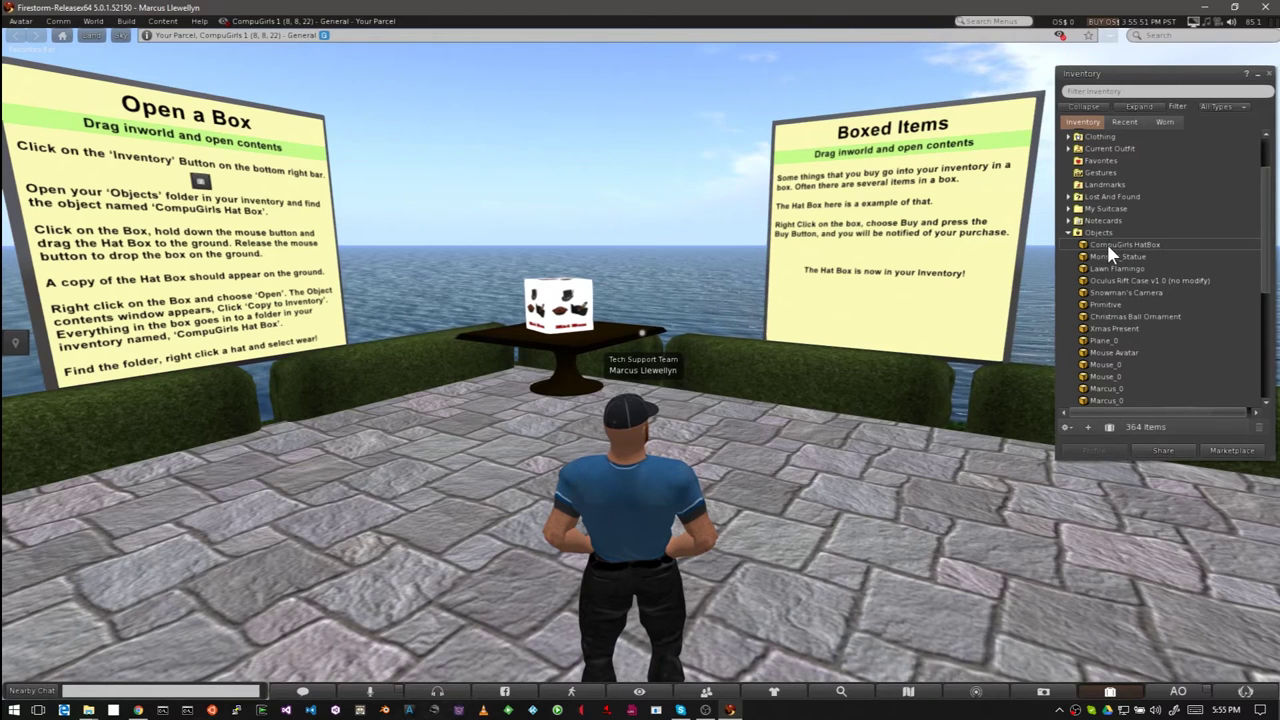
pyautogui.click(1106, 241)
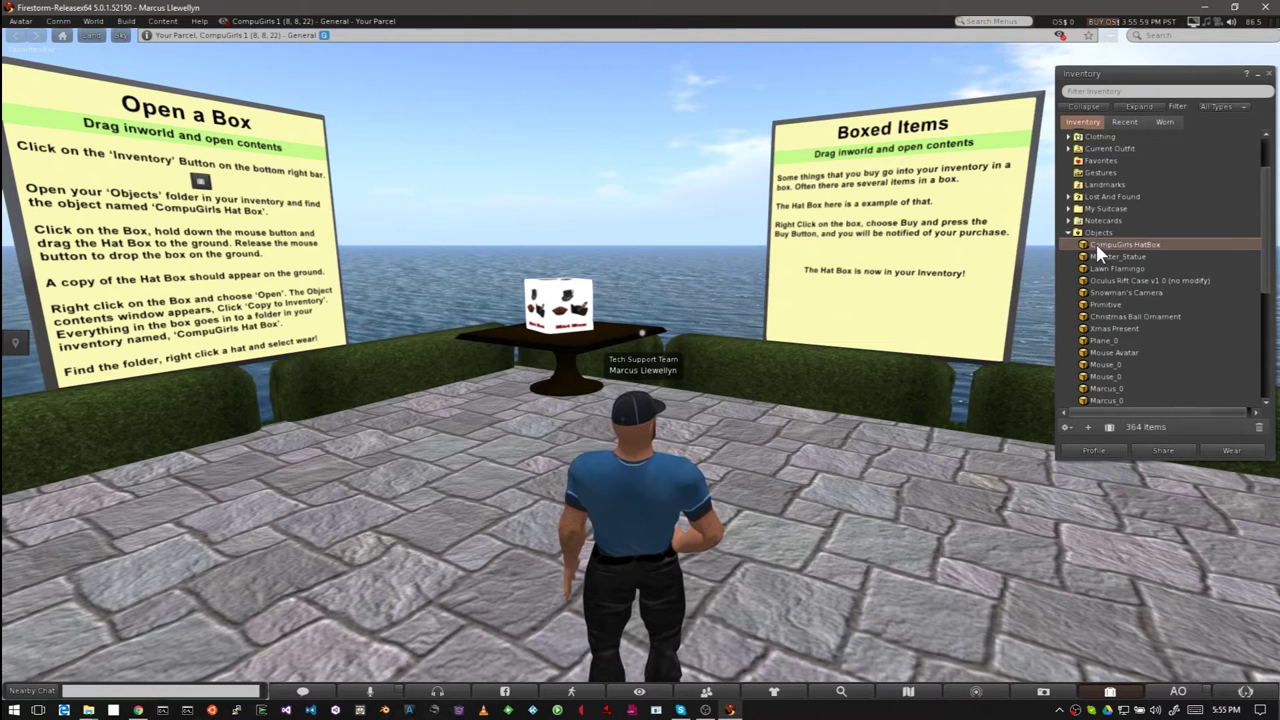
pyautogui.moveTo(1096, 241); pyautogui.dragTo(648, 424)
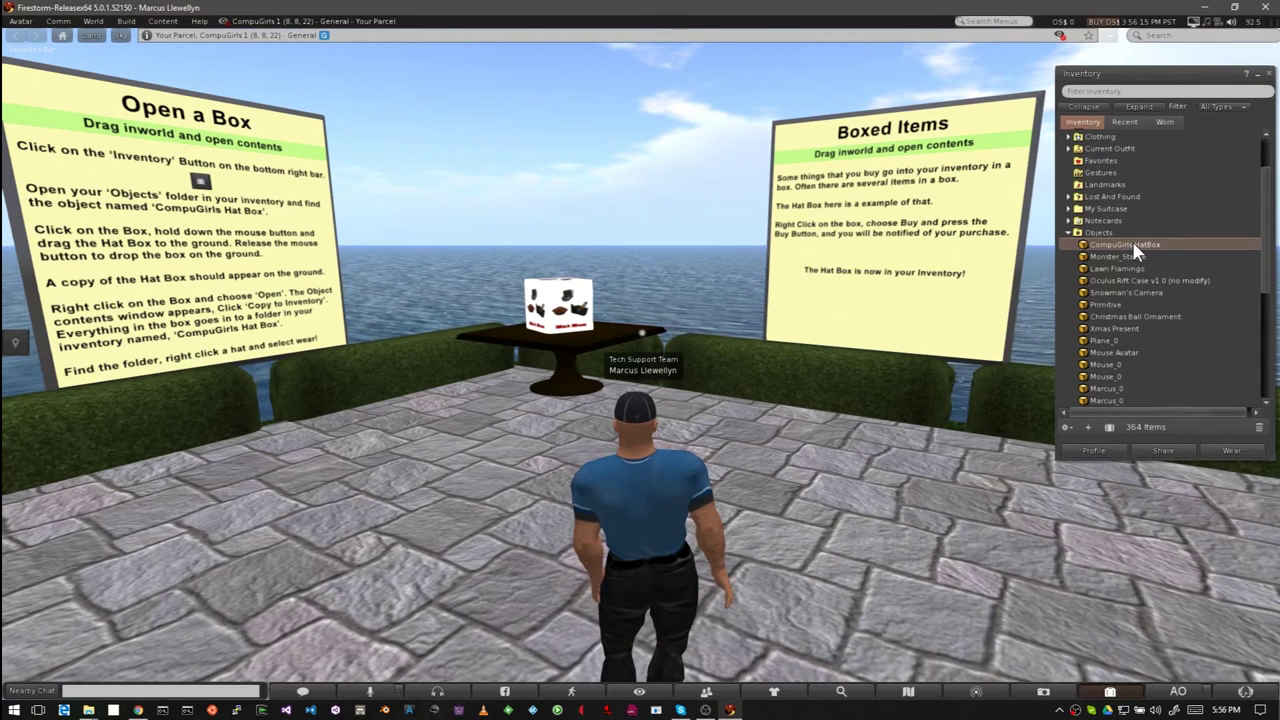
pyautogui.moveTo(1132, 244); pyautogui.dragTo(408, 487)
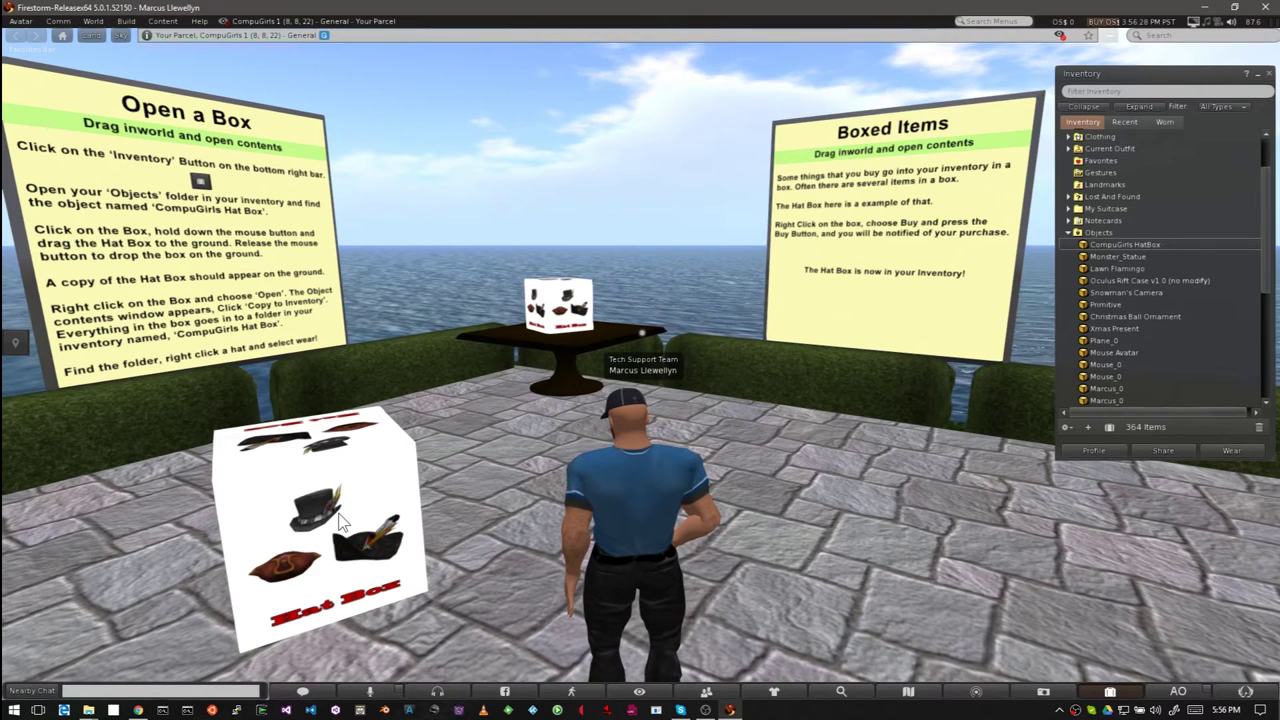
# Open the Hat Box and copy its three hats into inventory
pyautogui.rightClick(340, 519)
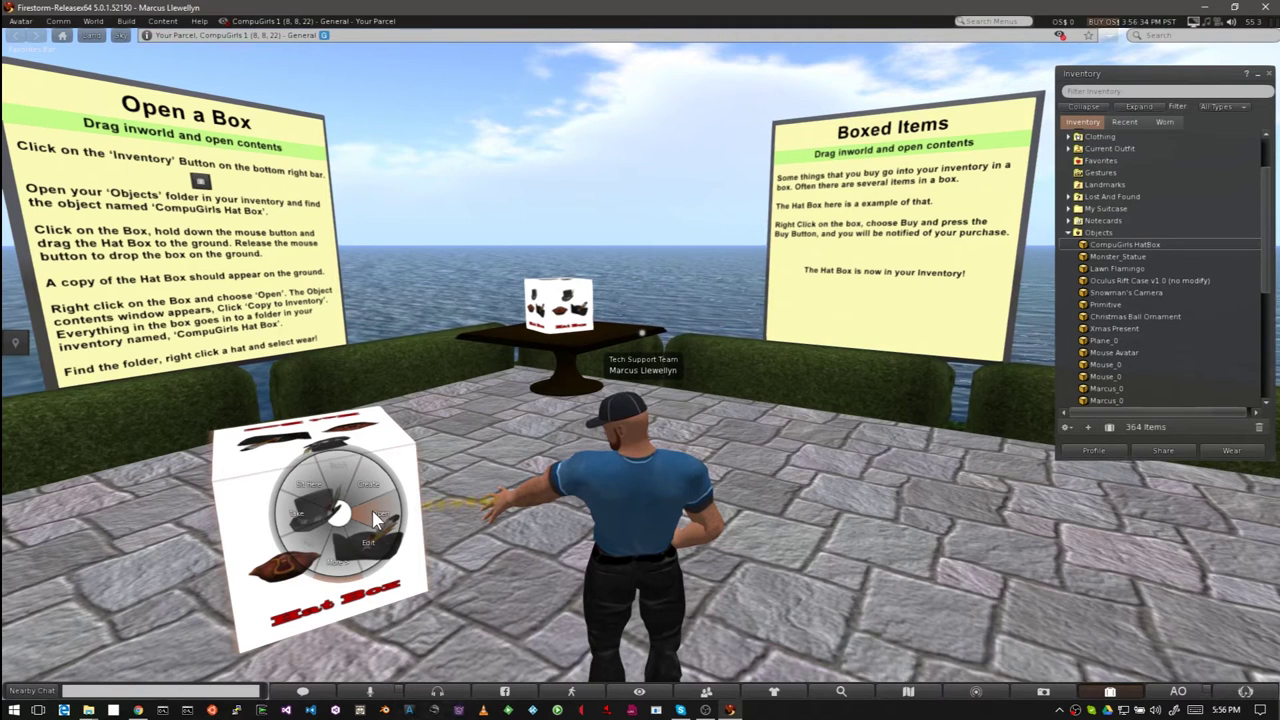
pyautogui.click(376, 518)
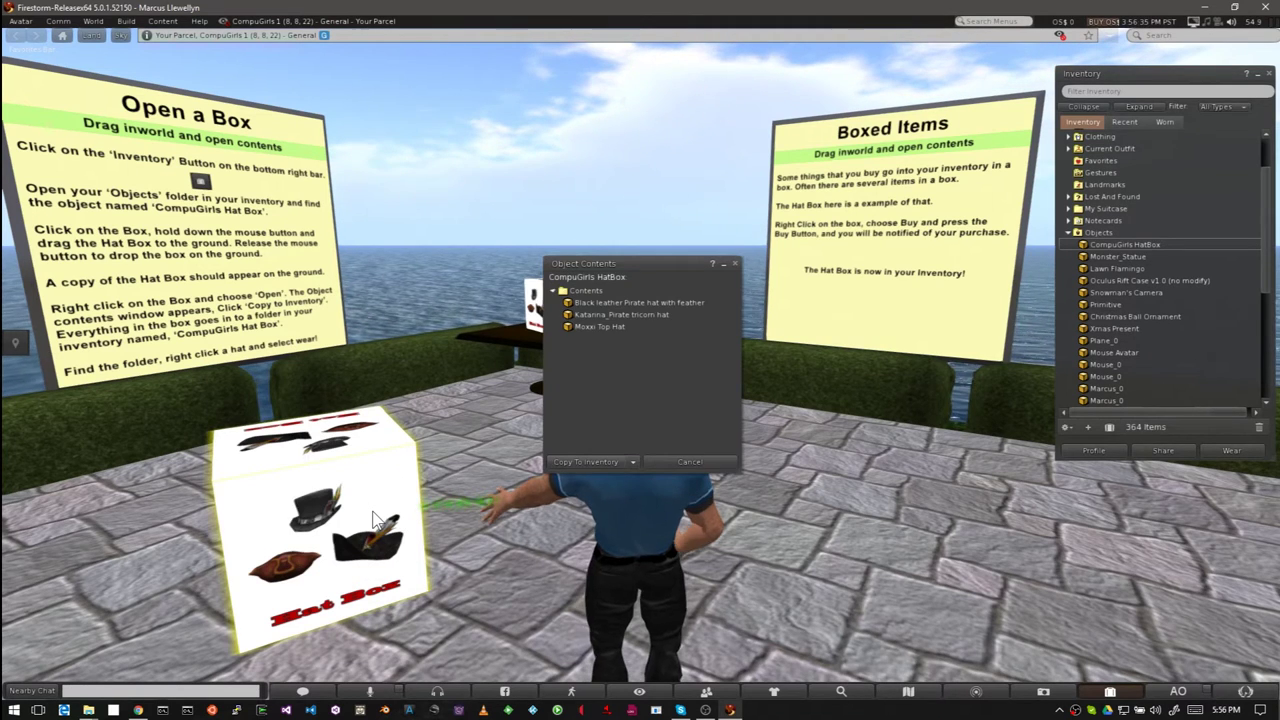
pyautogui.click(591, 462)
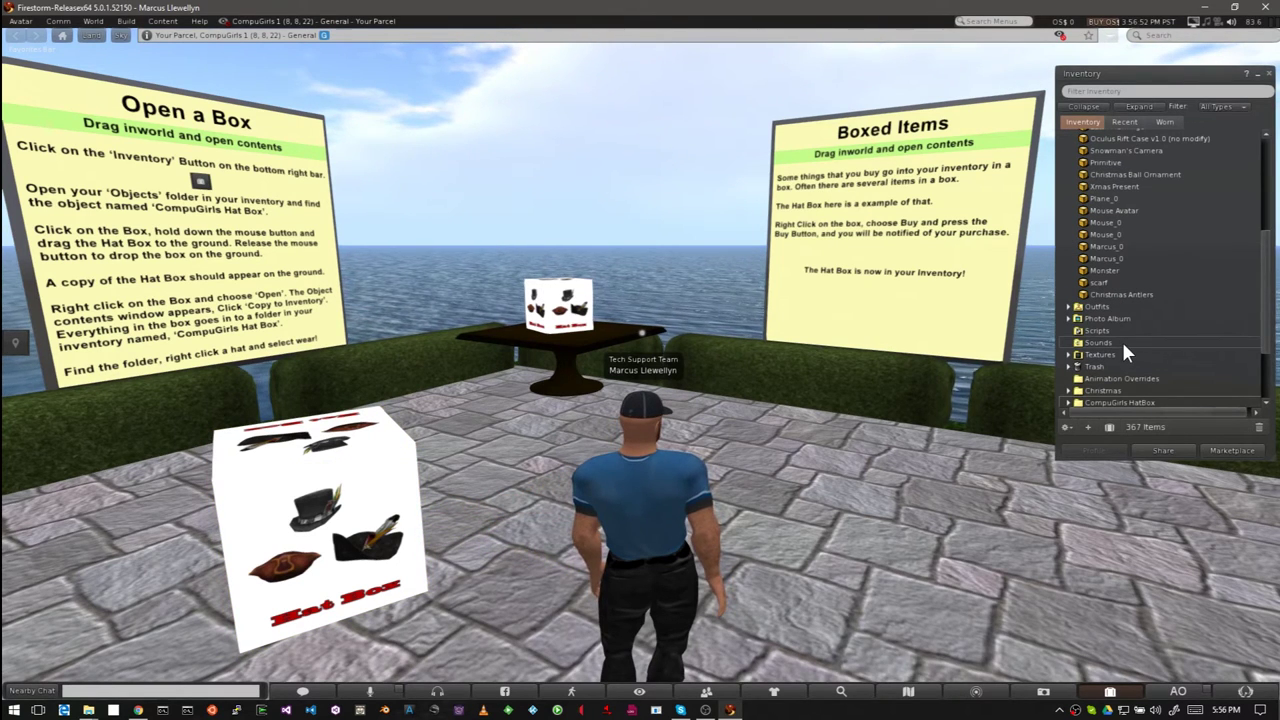
# Expand the new CompuGirls HatBox inventory folder to show the hats
pyautogui.scroll(-3, 1121, 340)
pyautogui.scroll(-3, 1121, 342)
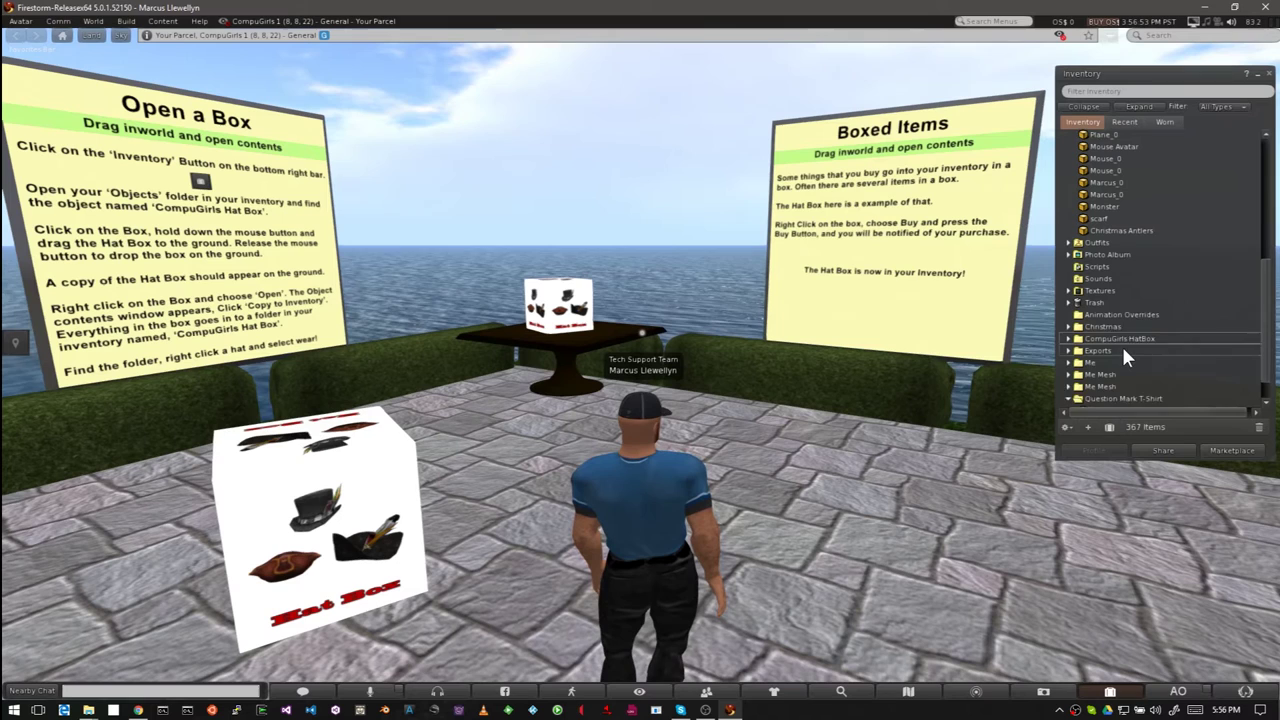
pyautogui.click(1069, 329)
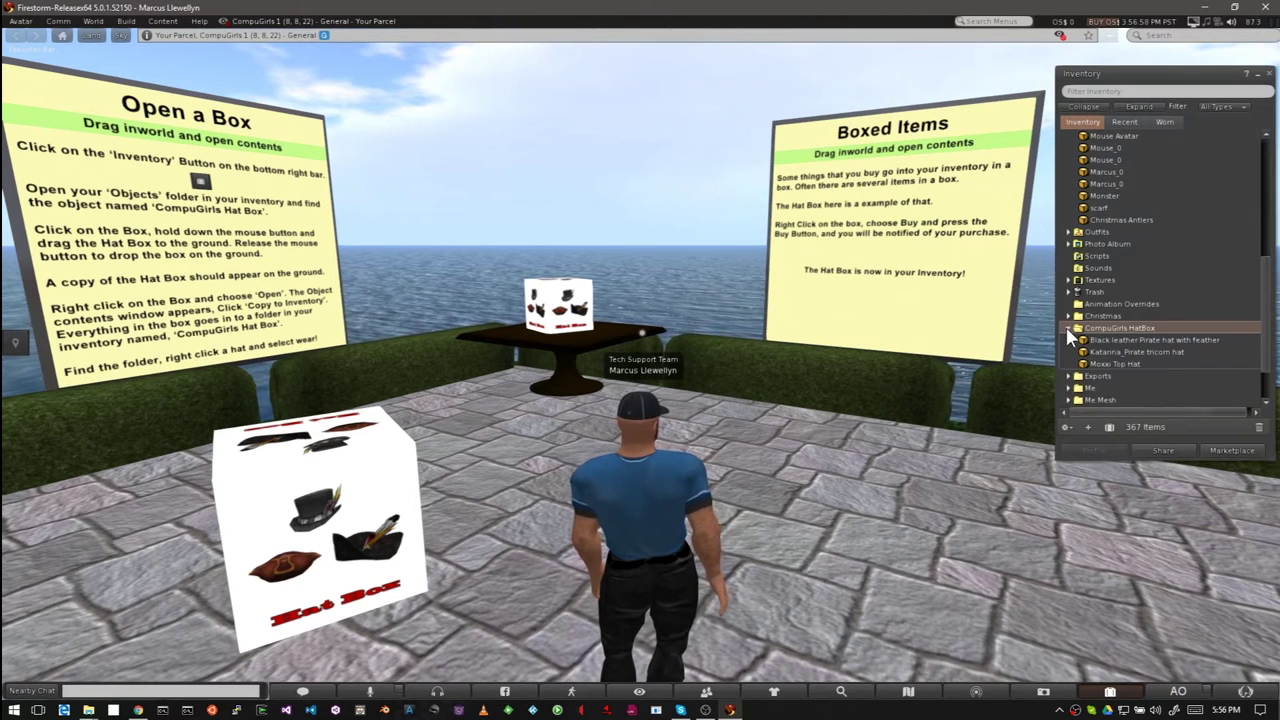
# Wear the Moxxi Top Hat, view it up close, then detach it again
pyautogui.rightClick(1117, 365)
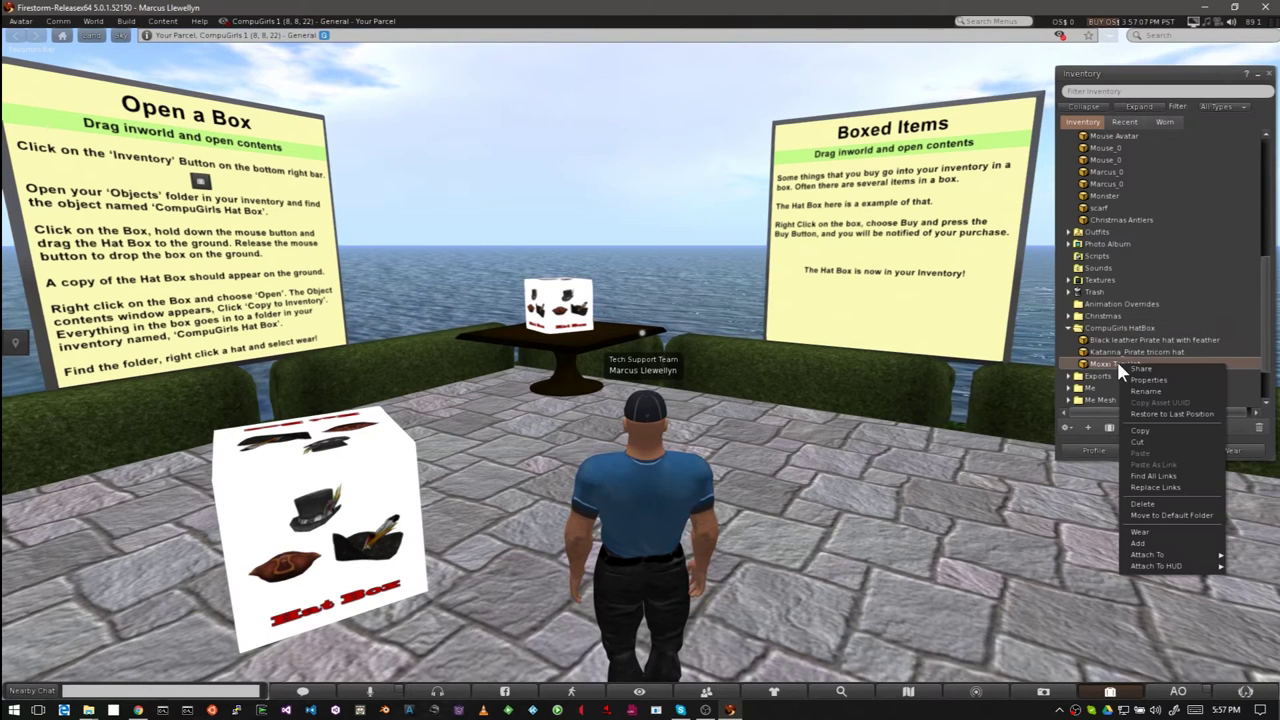
pyautogui.click(1161, 530)
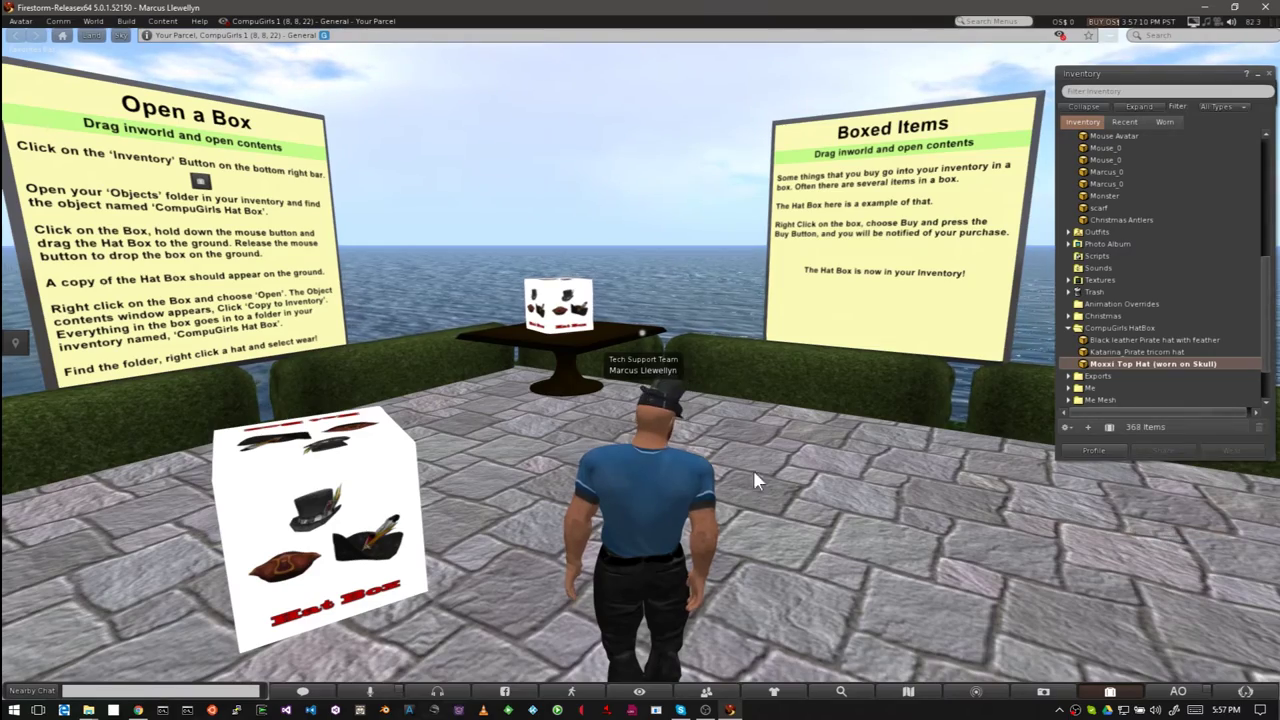
pyautogui.moveTo(653, 410); pyautogui.dragTo(663, 346)
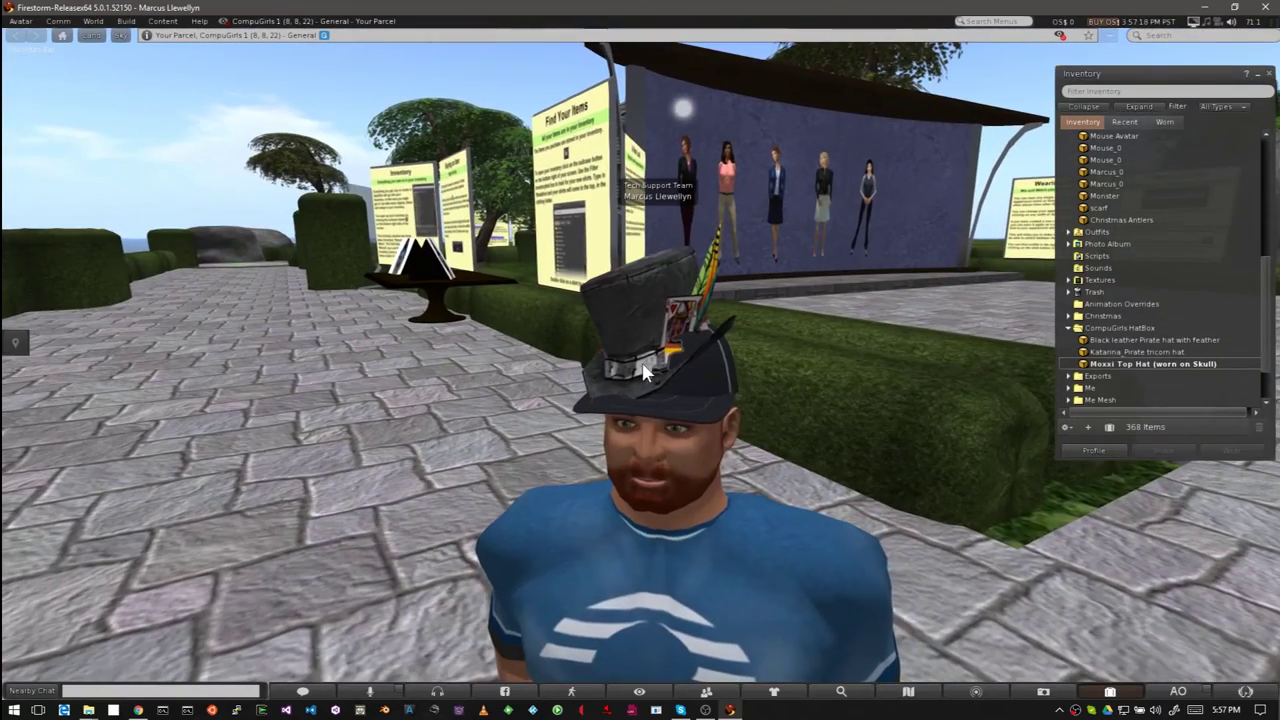
pyautogui.rightClick(1120, 364)
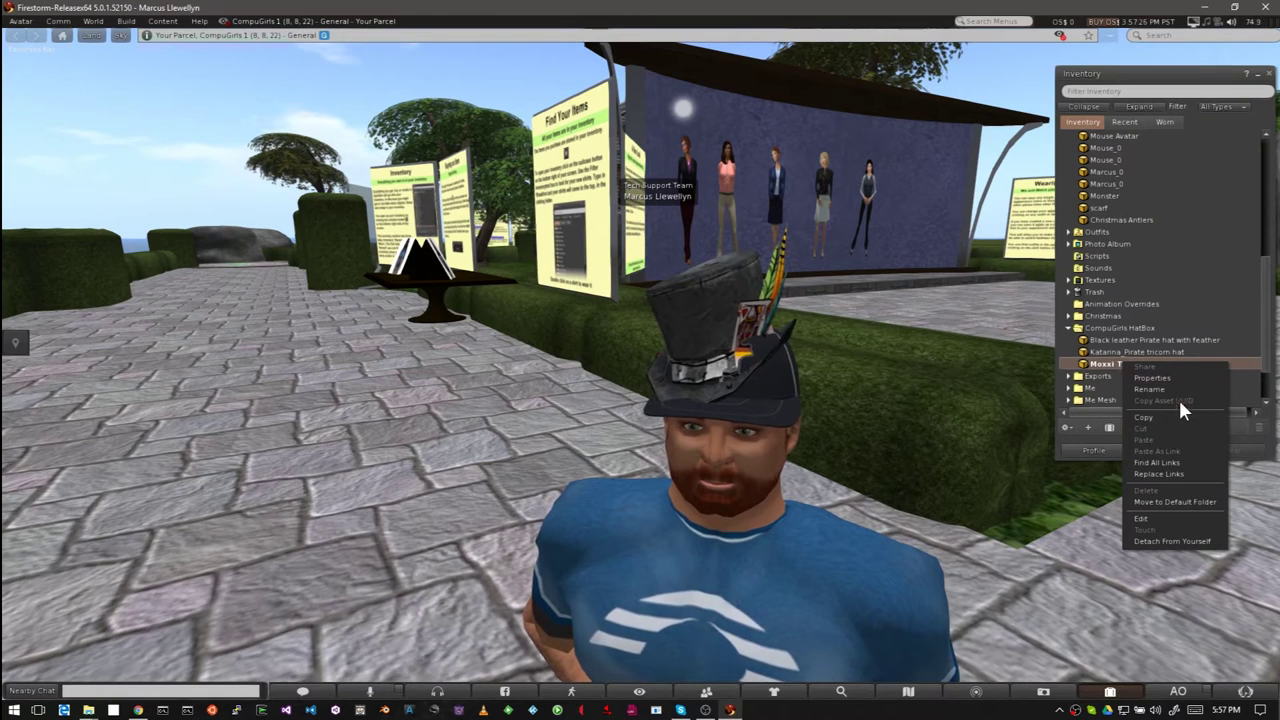
pyautogui.click(1172, 542)
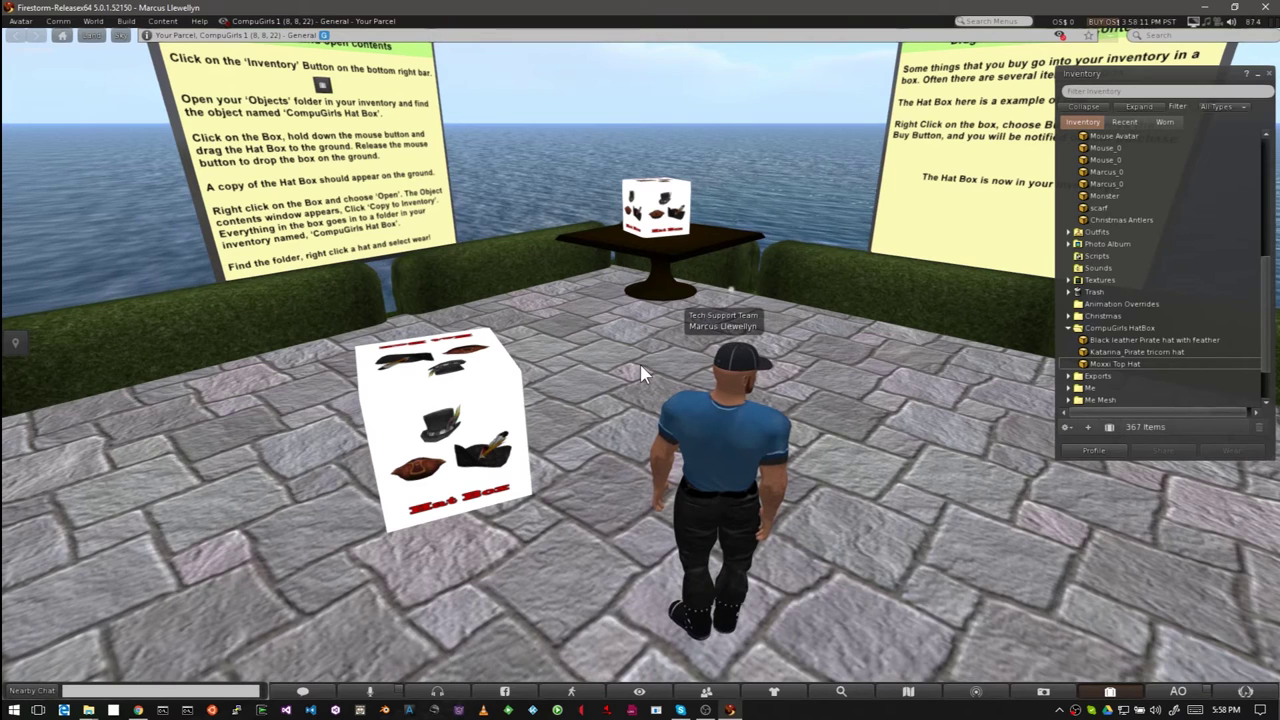
# Take the Hat Box from the ground back into inventory
pyautogui.rightClick(449, 417)
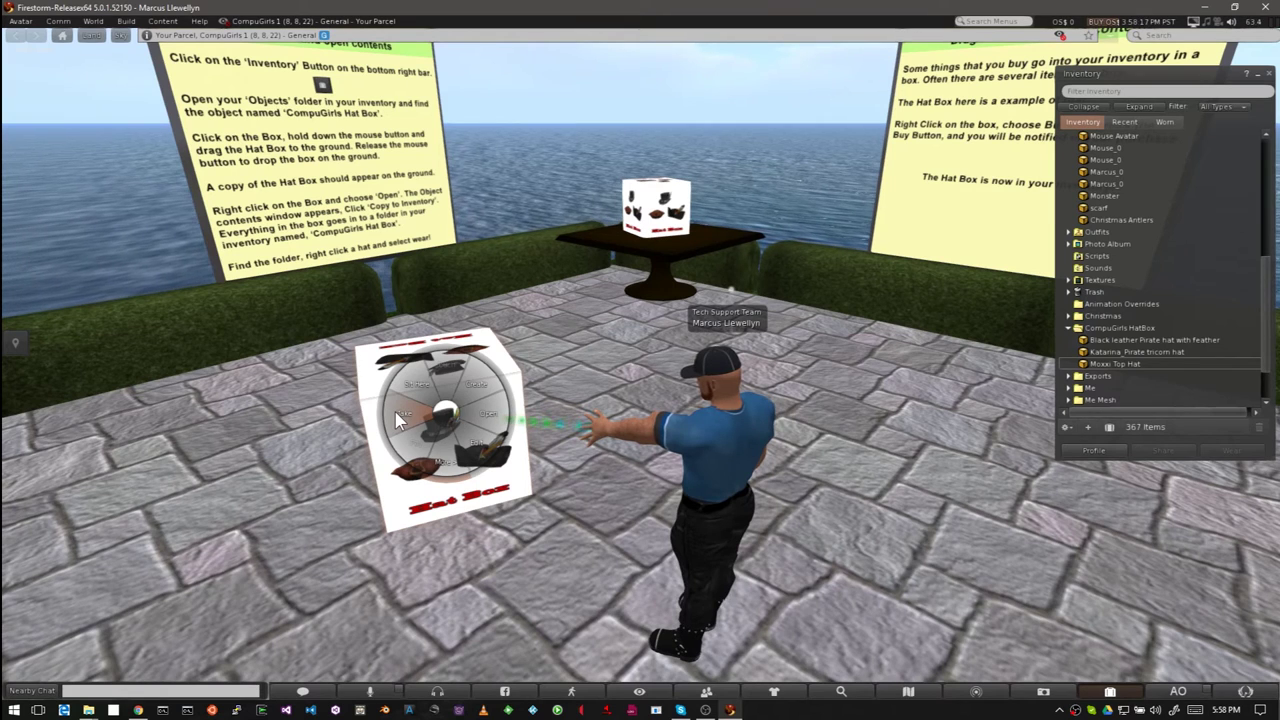
pyautogui.click(397, 418)
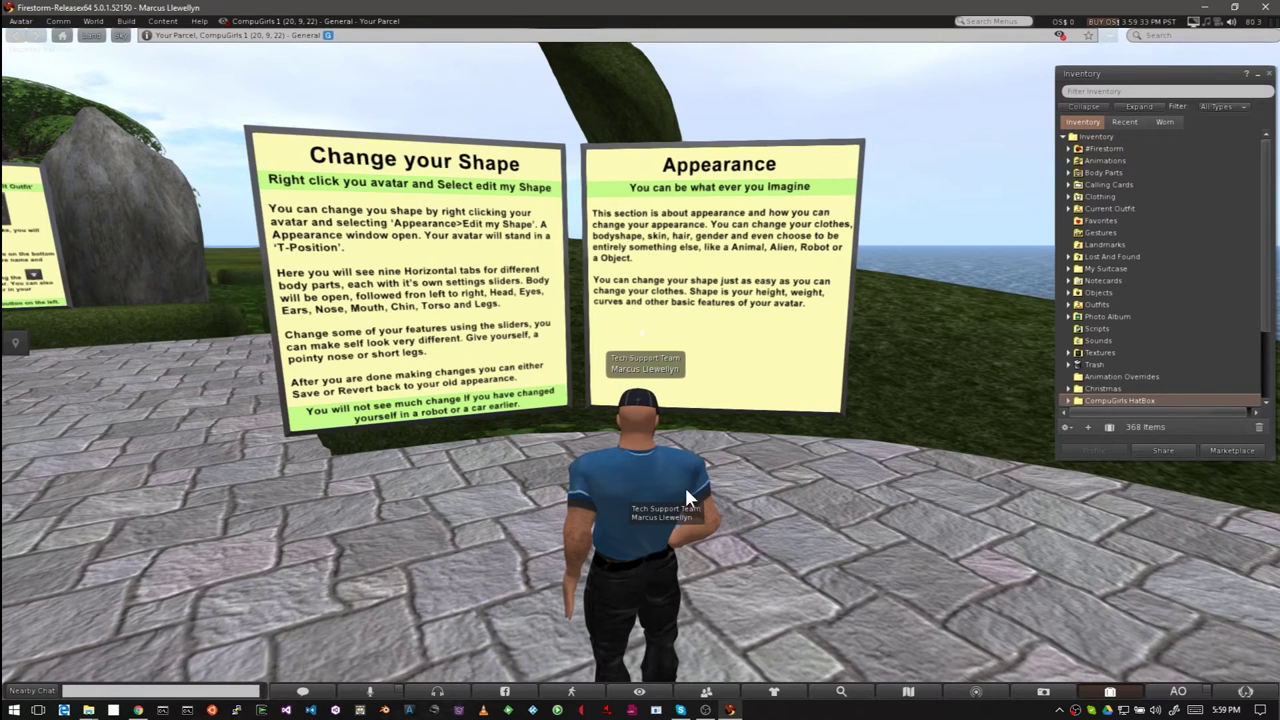
# Open the avatar's shape editor via Appearance > Edit Shape
pyautogui.rightClick(622, 476)
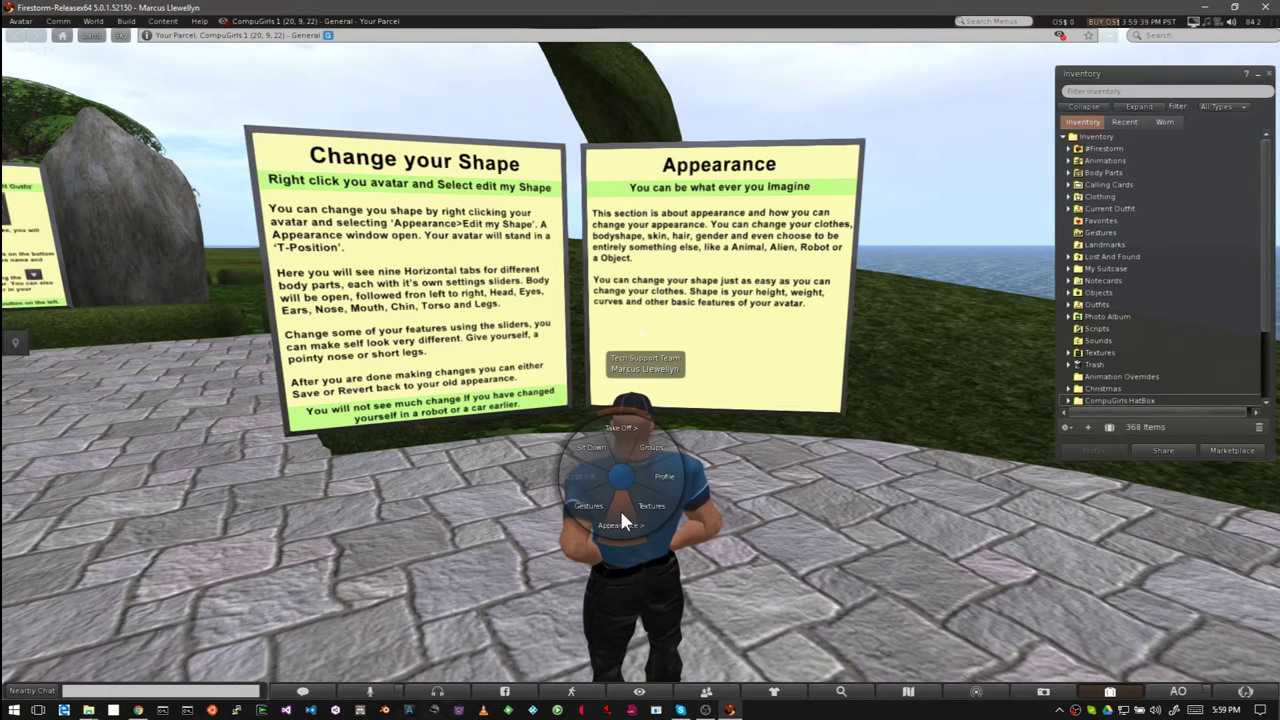
pyautogui.click(621, 521)
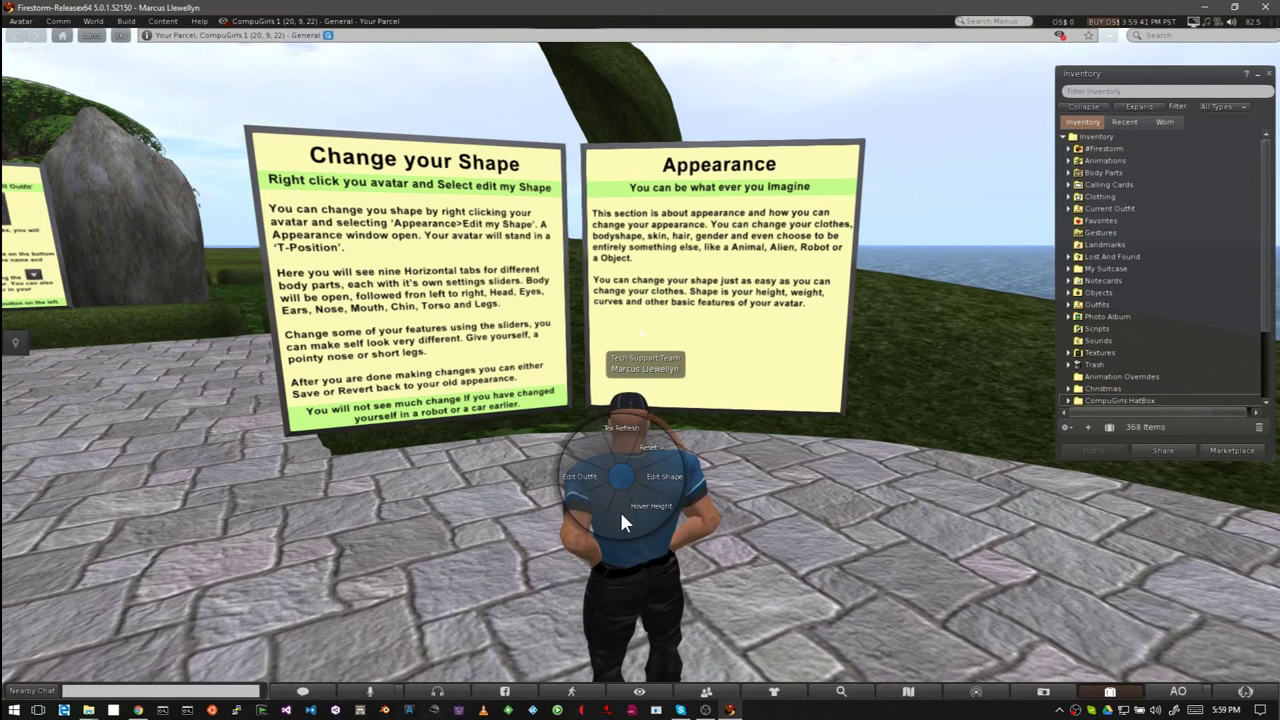
pyautogui.click(662, 476)
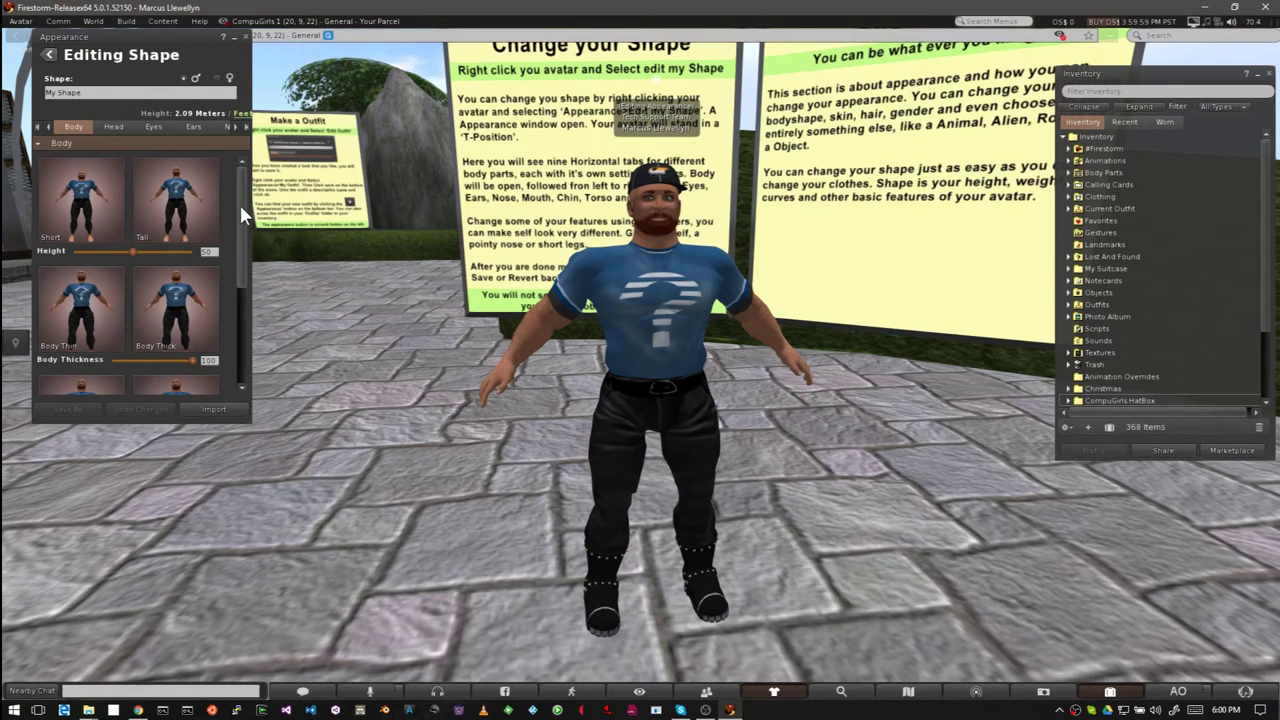
# Step through the body-part categories to reach the Ears settings
pyautogui.moveTo(242, 217); pyautogui.dragTo(242, 322)
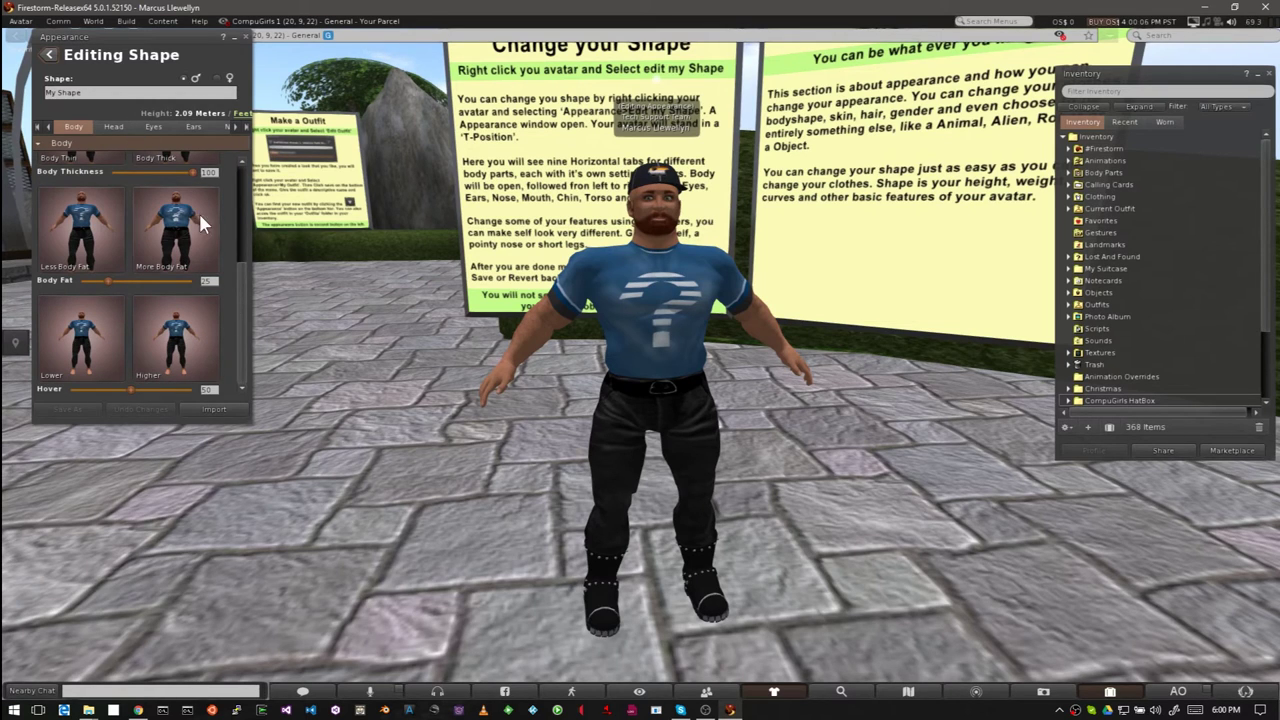
pyautogui.moveTo(237, 265); pyautogui.dragTo(229, 162)
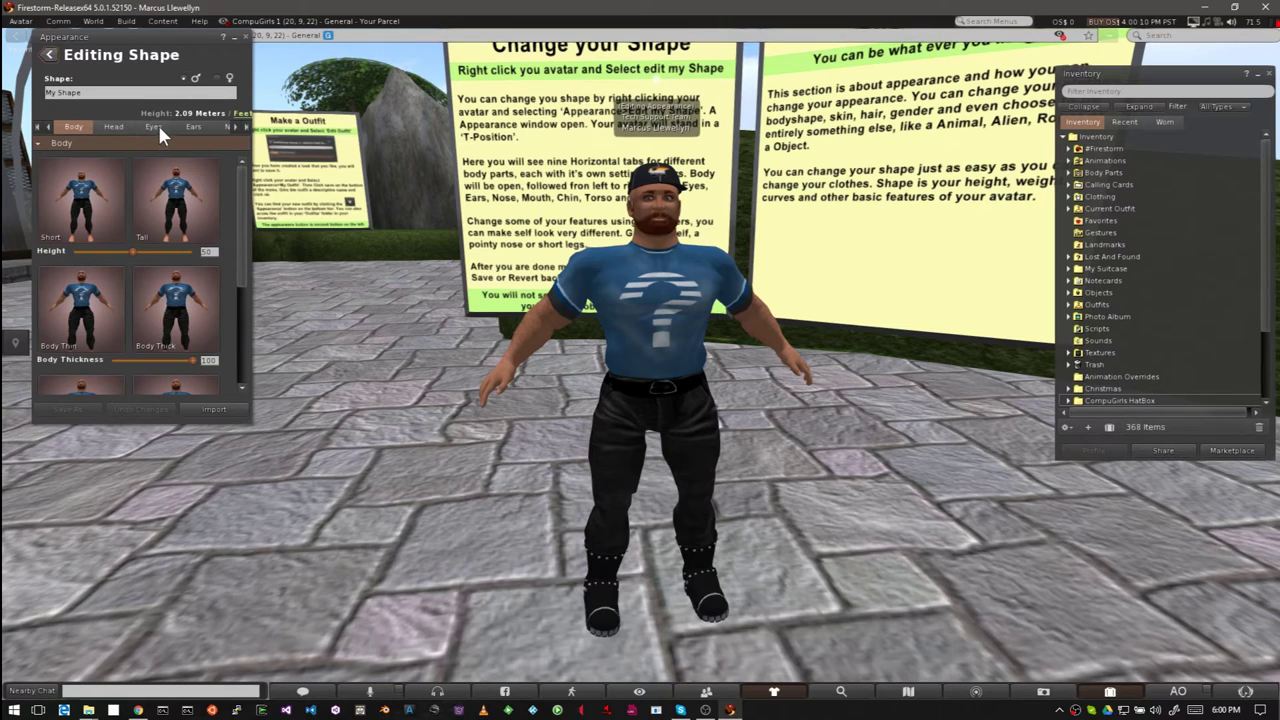
pyautogui.click(236, 127)
pyautogui.click(236, 127)
pyautogui.click(236, 127)
pyautogui.click(236, 127)
pyautogui.click(236, 127)
pyautogui.click(236, 127)
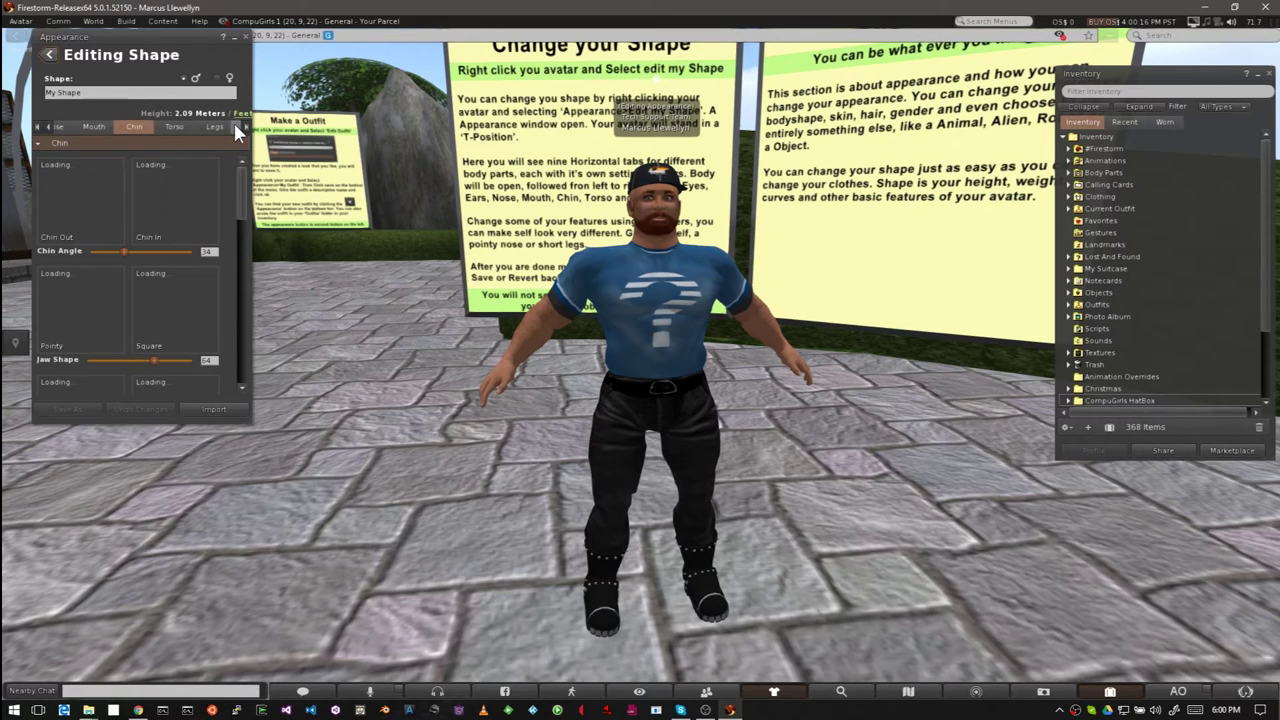
pyautogui.click(48, 127)
pyautogui.click(48, 127)
pyautogui.click(48, 127)
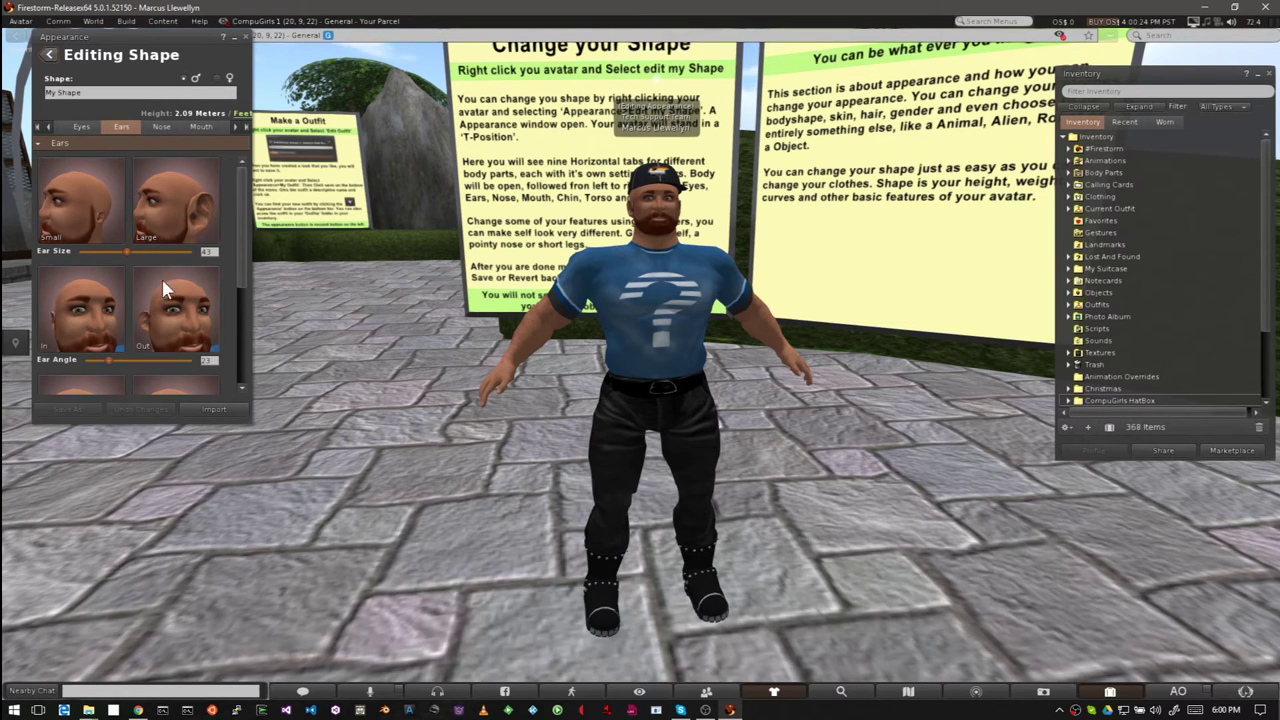
# Raise Ear Size to 93, inspect the ears close up, then undo the changes
pyautogui.moveTo(124, 251); pyautogui.dragTo(236, 376)
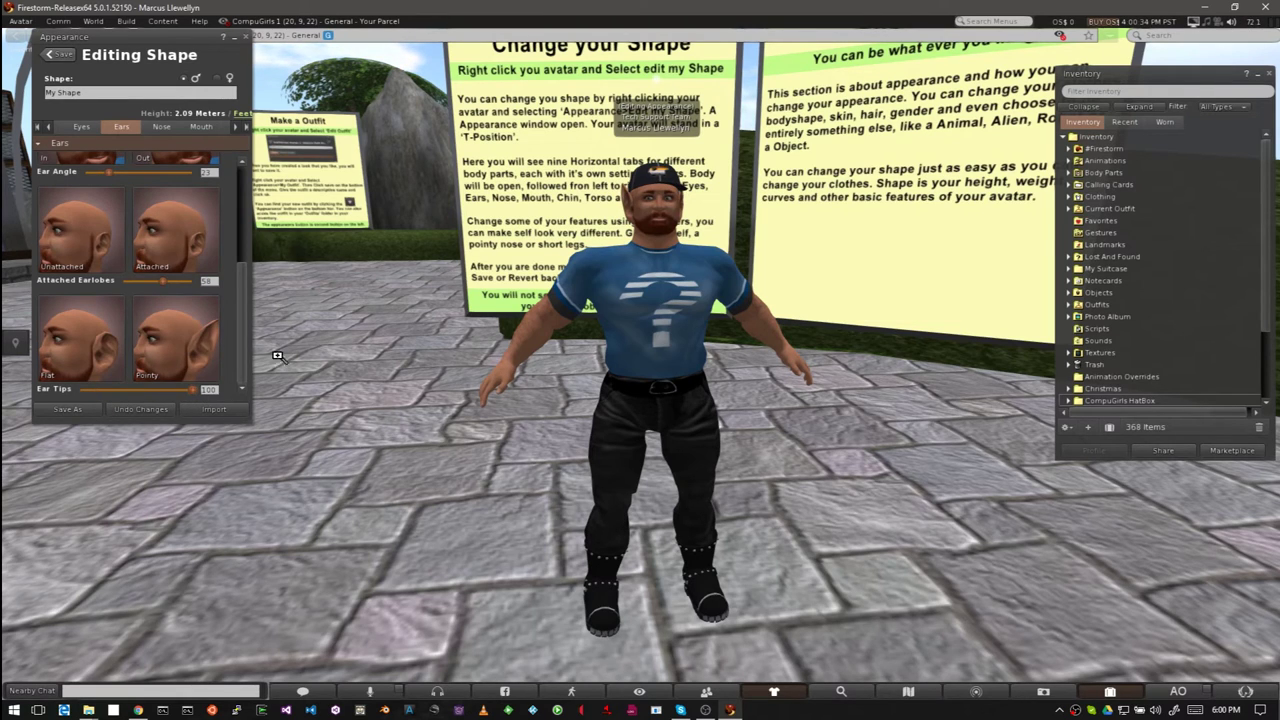
pyautogui.keyDown('alt'); pyautogui.click(668, 214); pyautogui.keyUp('alt')
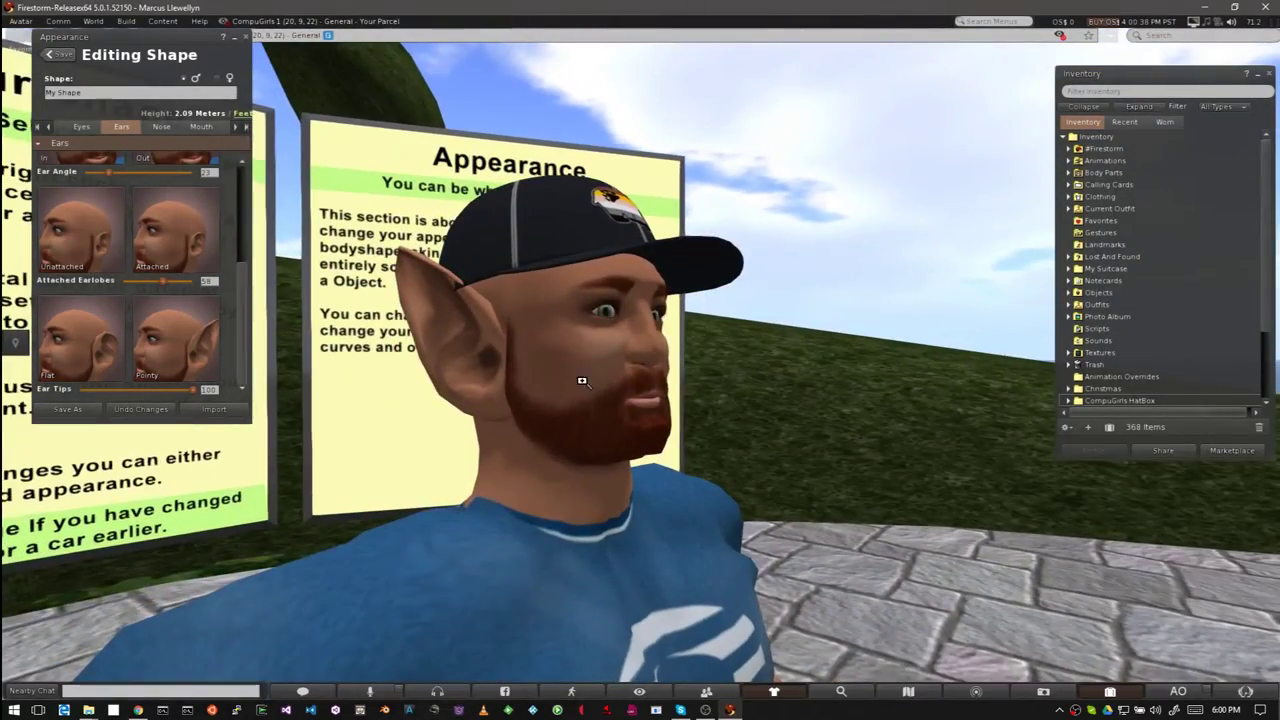
pyautogui.moveTo(557, 380); pyautogui.dragTo(190, 390)
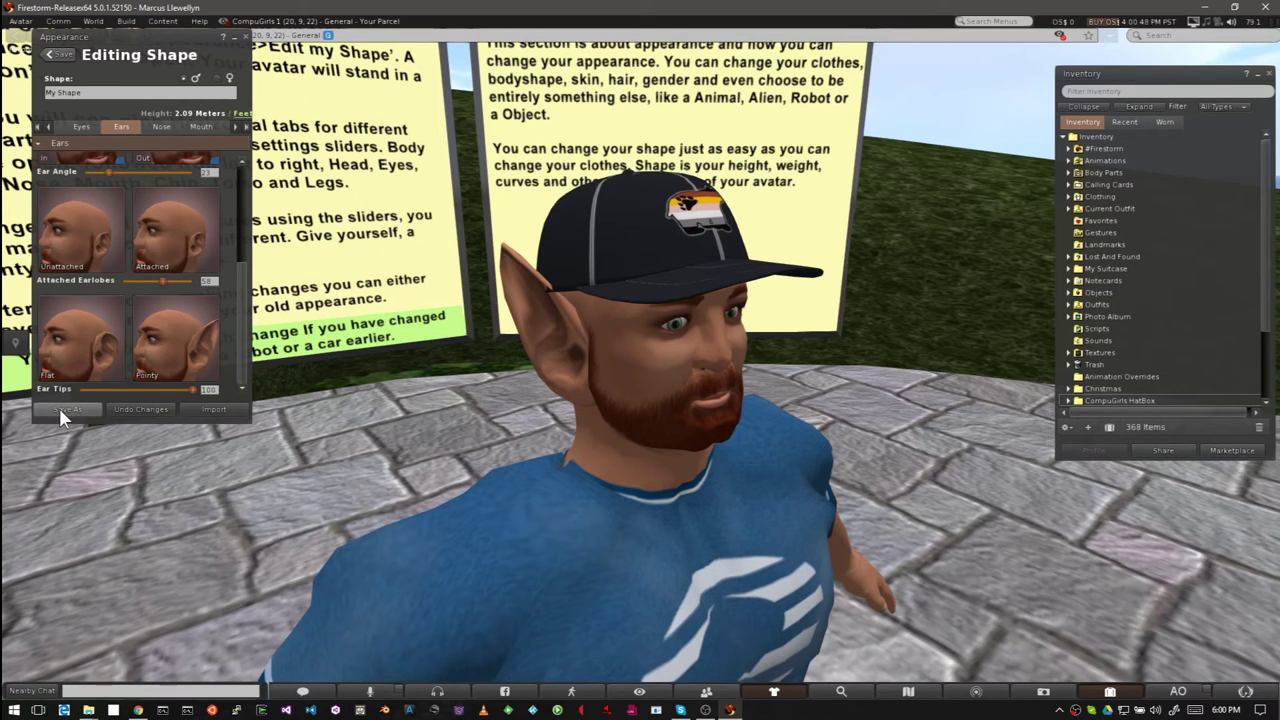
pyautogui.click(141, 410)
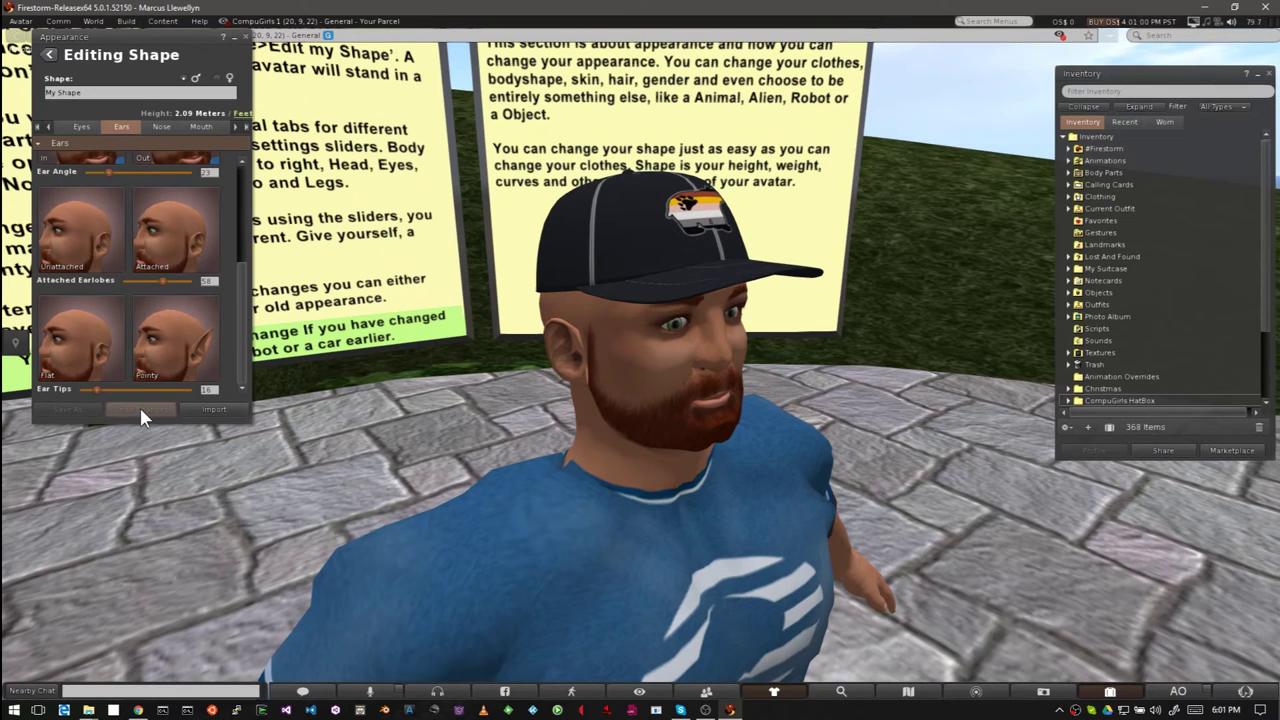
# Close the Appearance shape editor
pyautogui.click(244, 38)
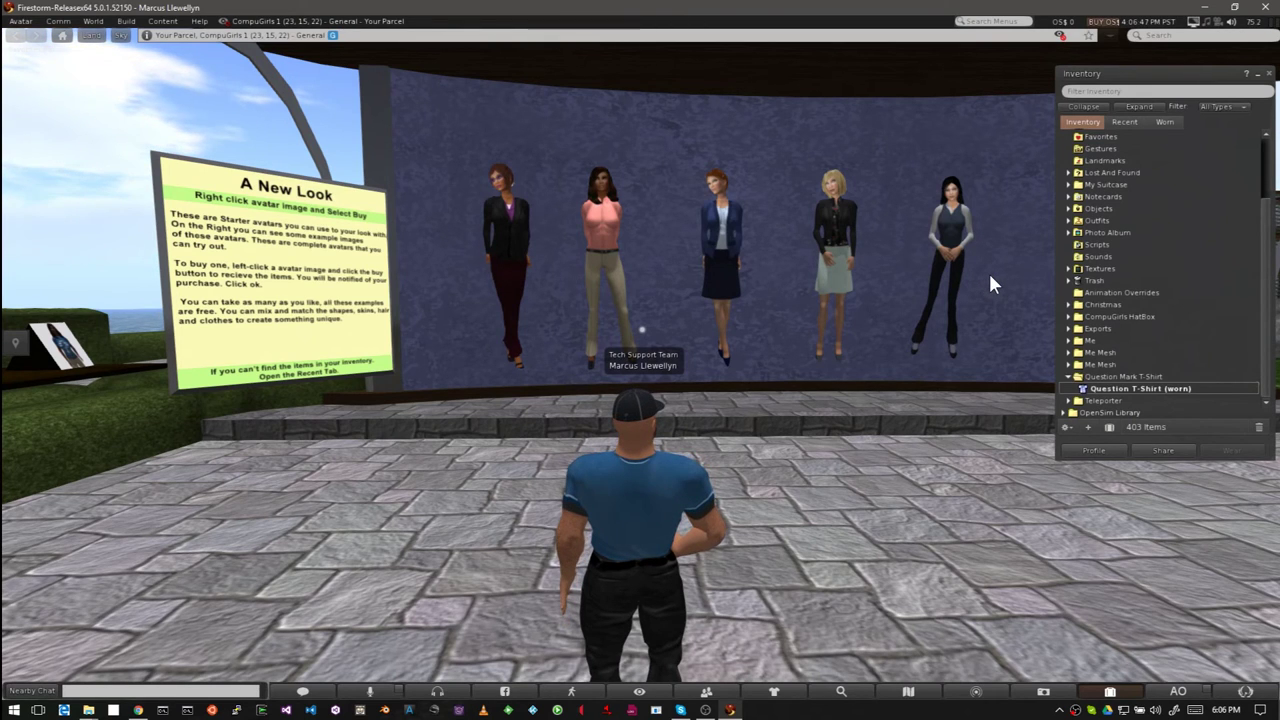
# Get the free Profesional Woman 1, 2 and 3 starter avatars for OS$0 each
pyautogui.click(500, 246)
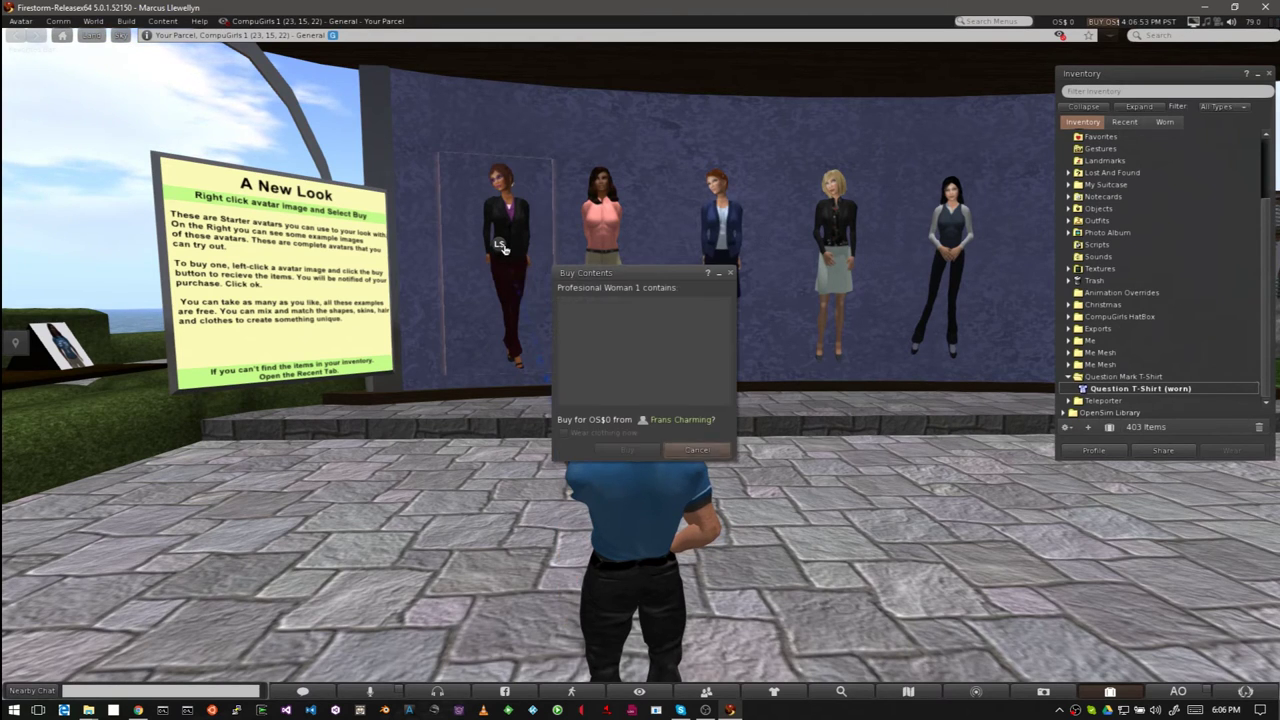
pyautogui.click(622, 449)
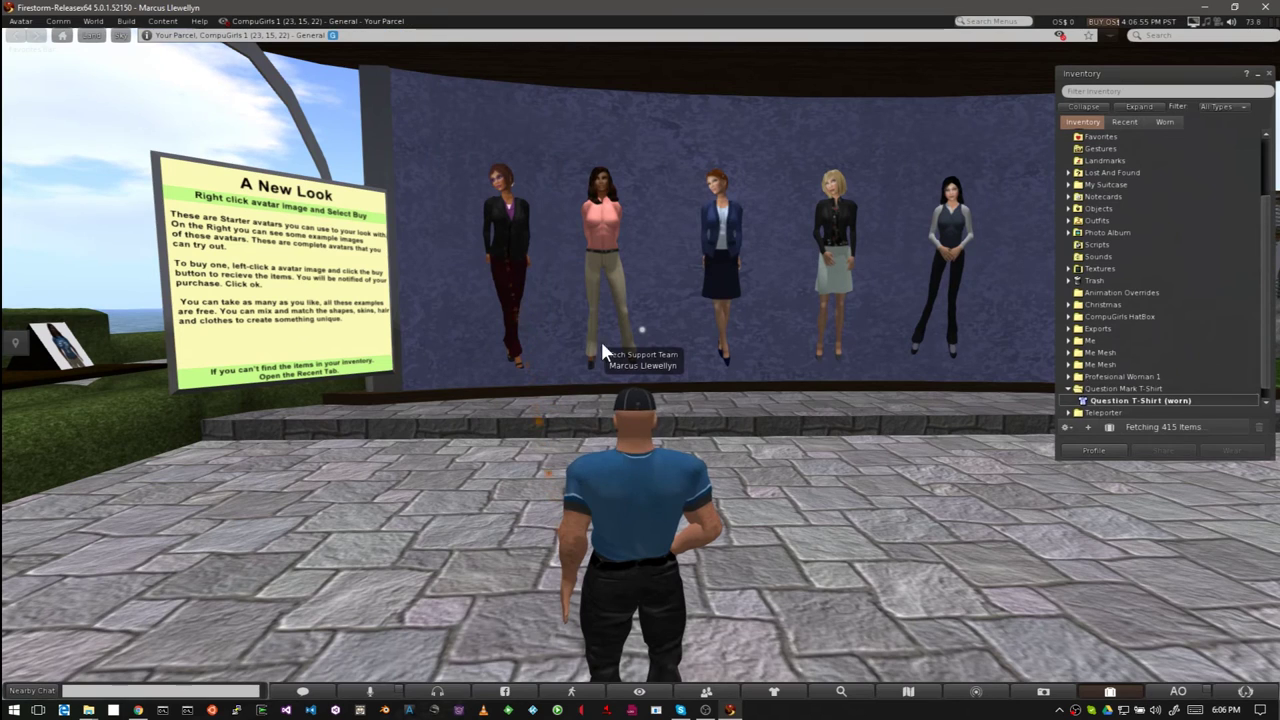
pyautogui.click(596, 244)
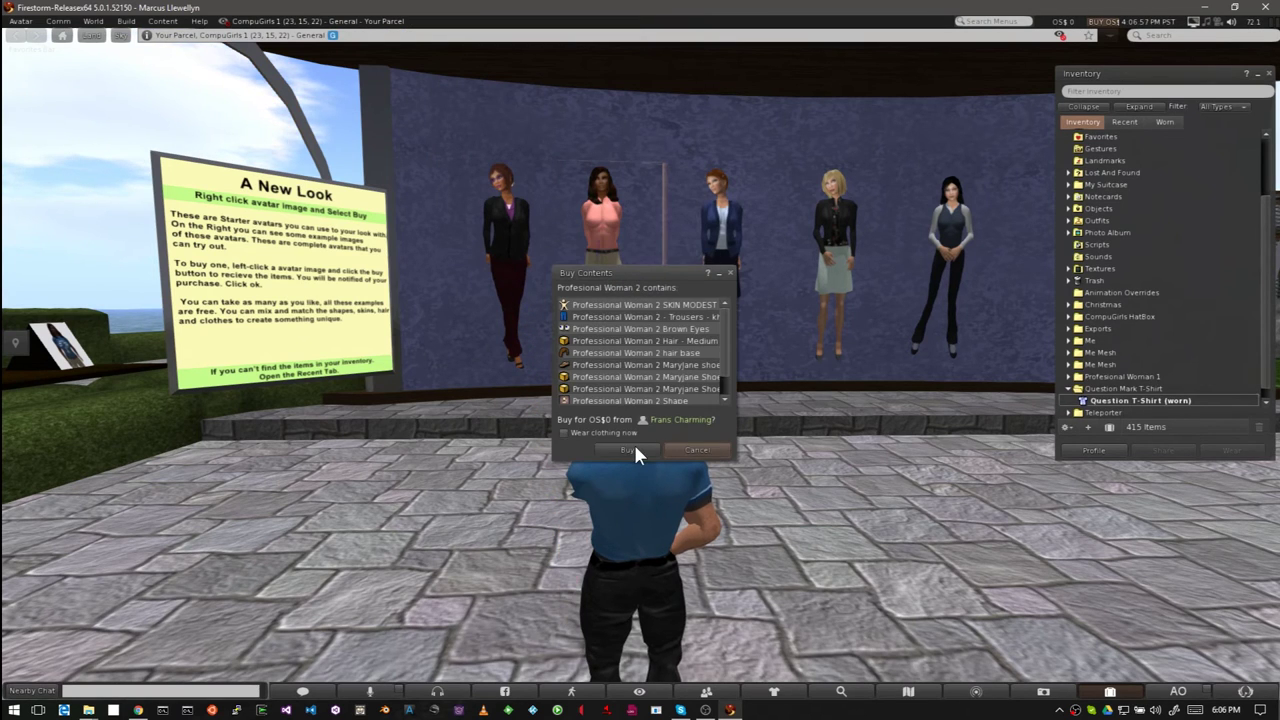
pyautogui.click(630, 448)
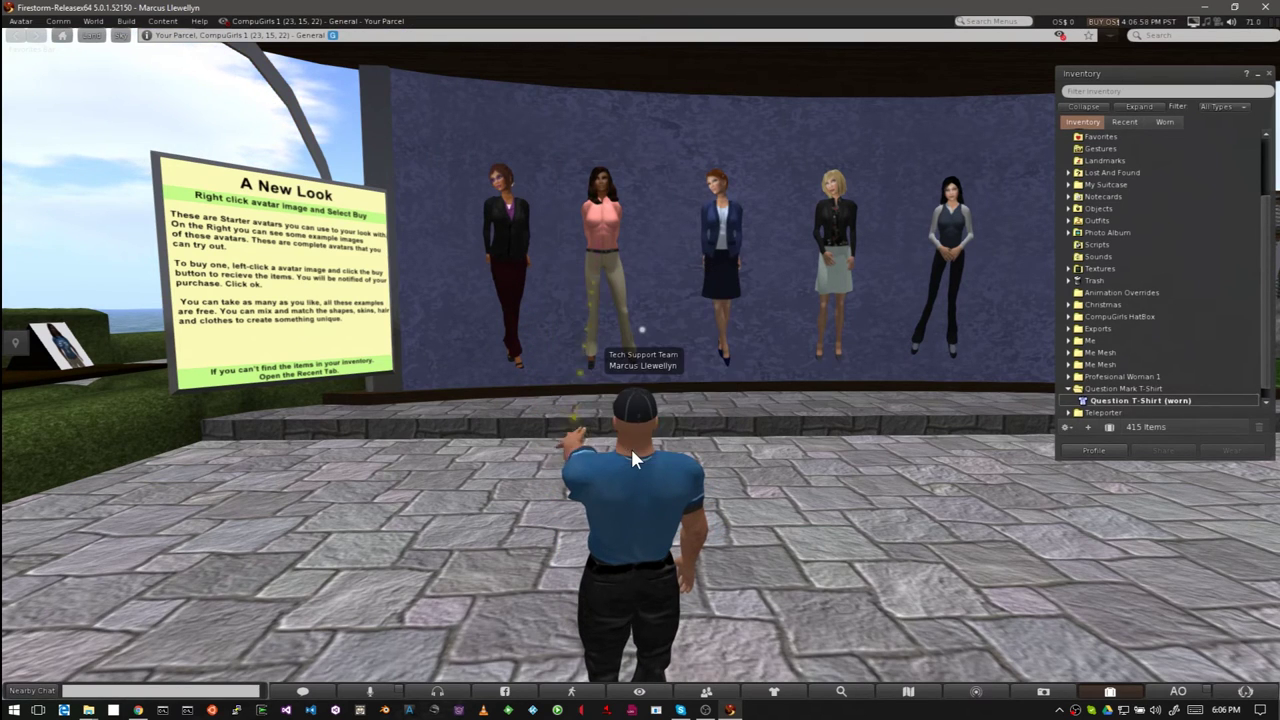
pyautogui.click(720, 258)
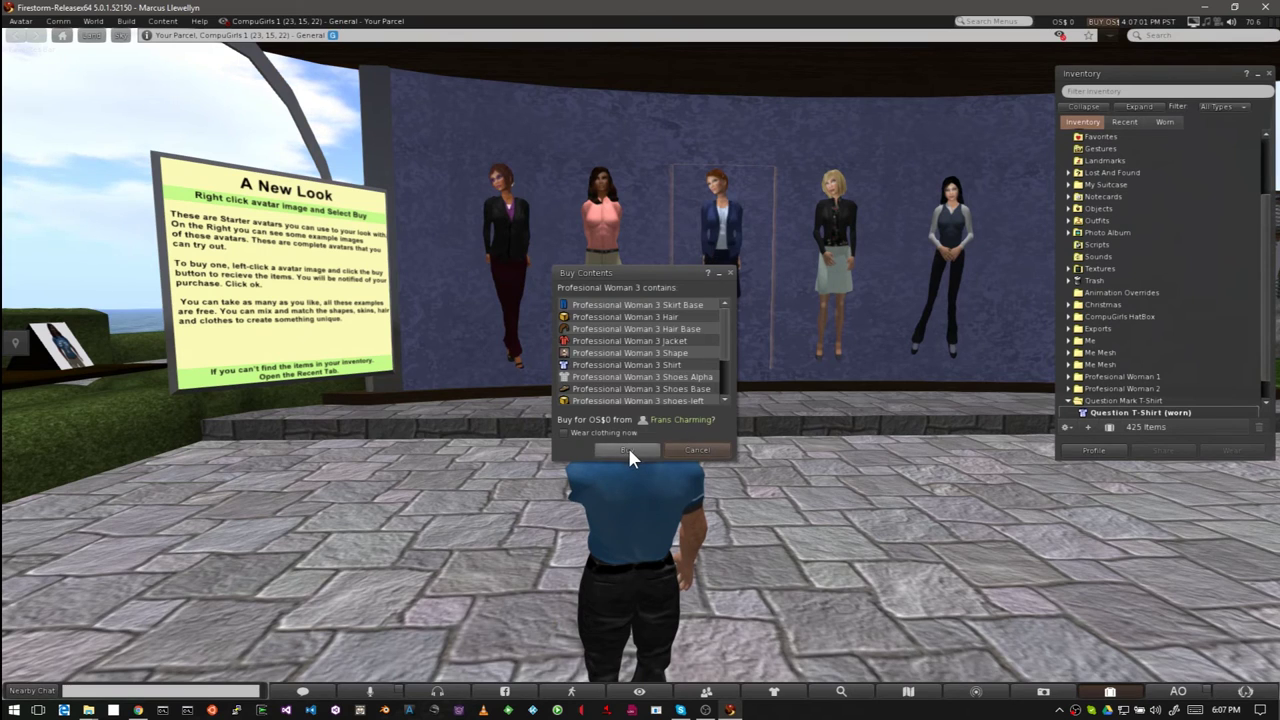
pyautogui.click(627, 447)
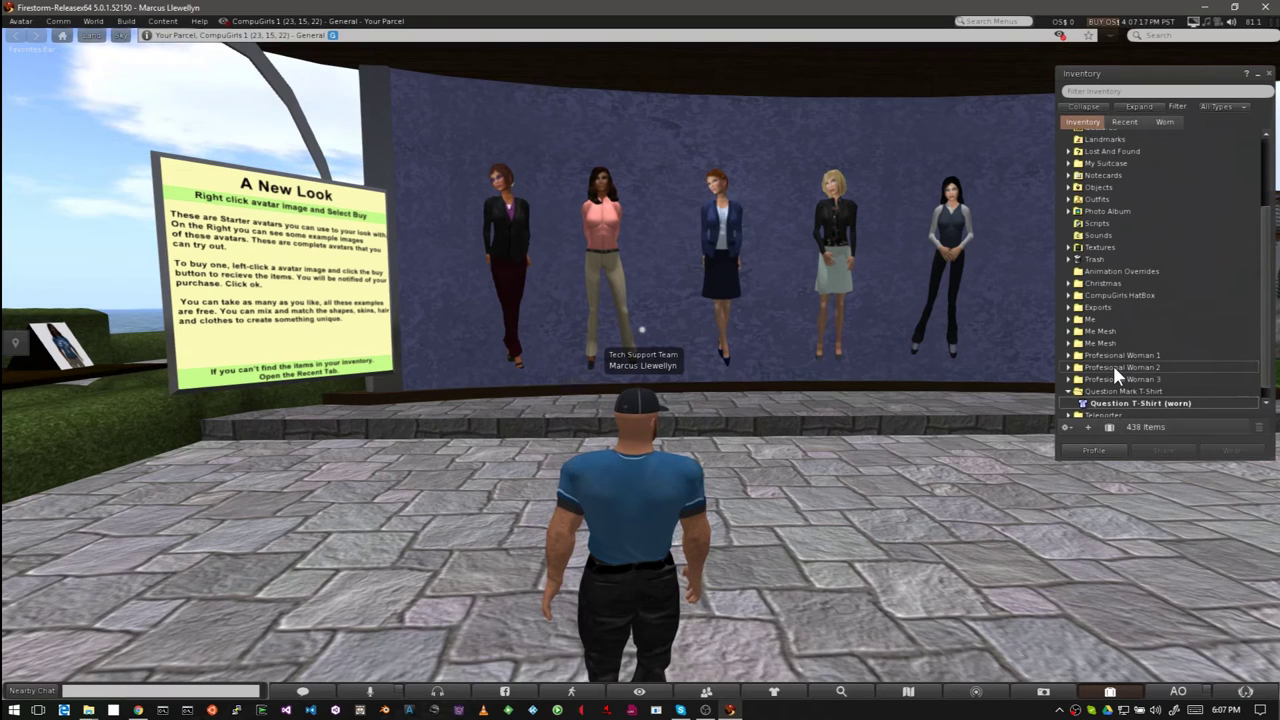
# Replace the current outfit with Profesional Woman 2 and turn the avatar toward the camera
pyautogui.rightClick(1111, 374)
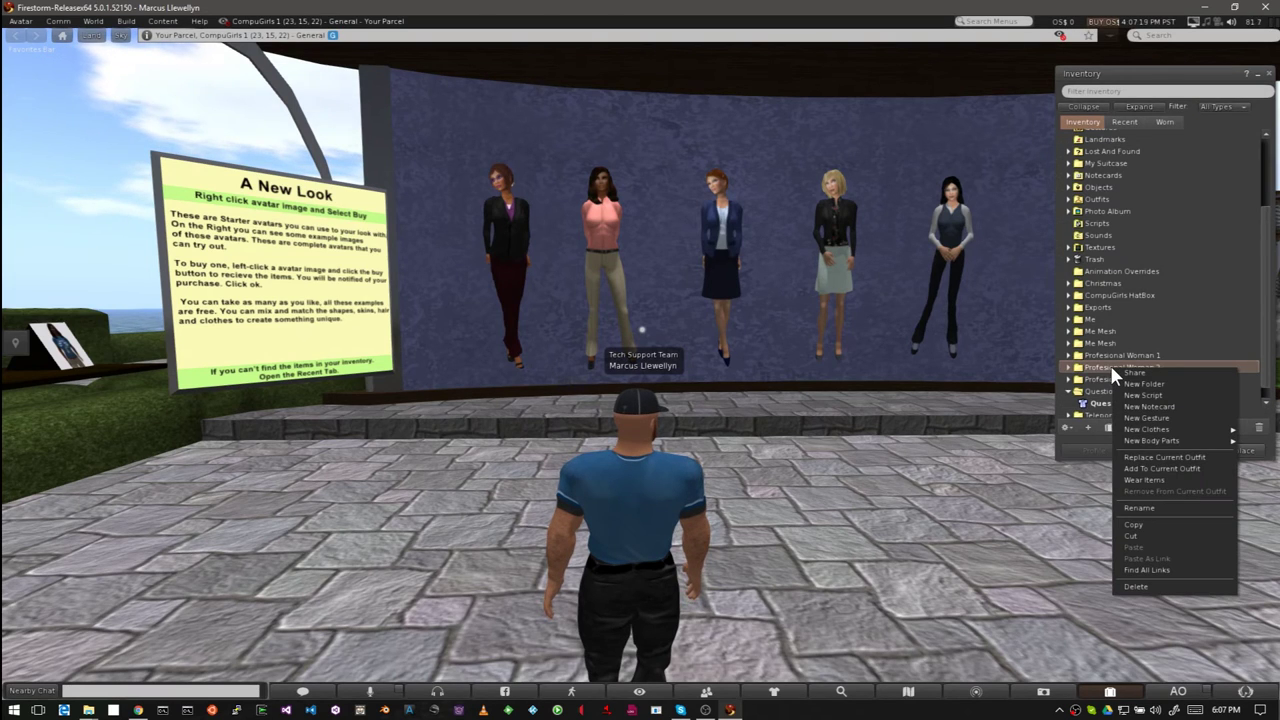
pyautogui.click(1146, 457)
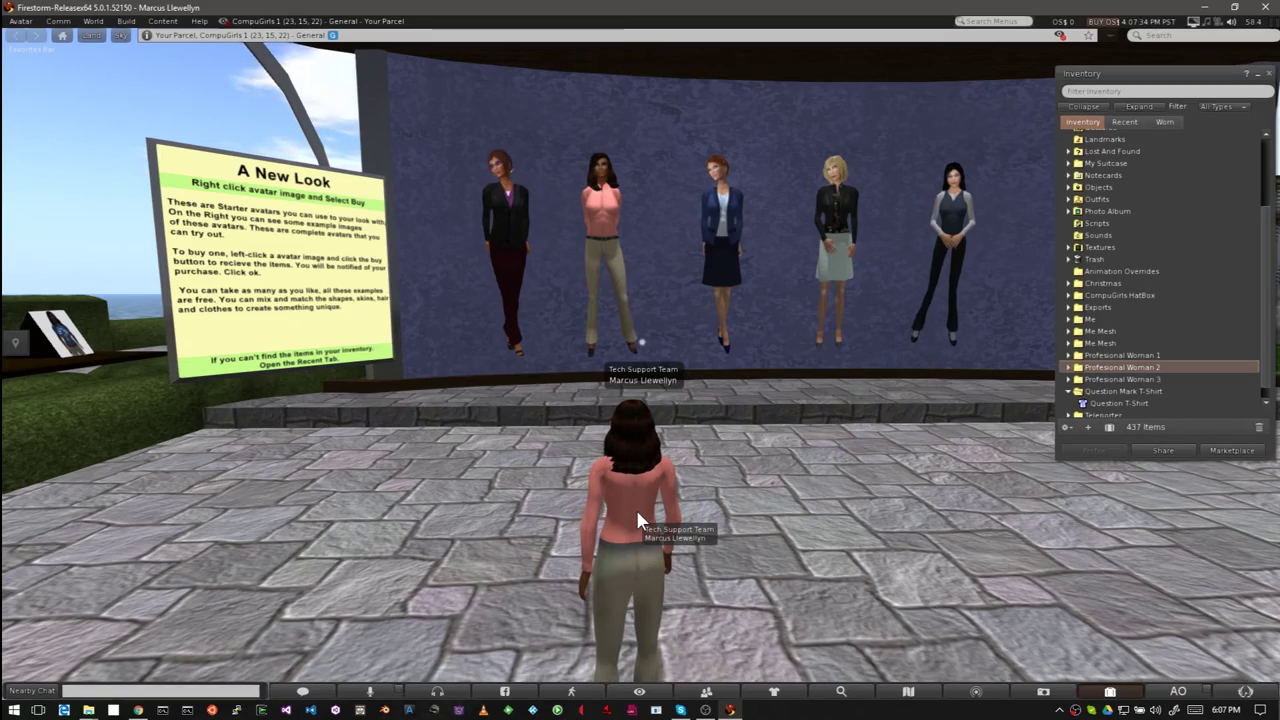
pyautogui.press('Left')
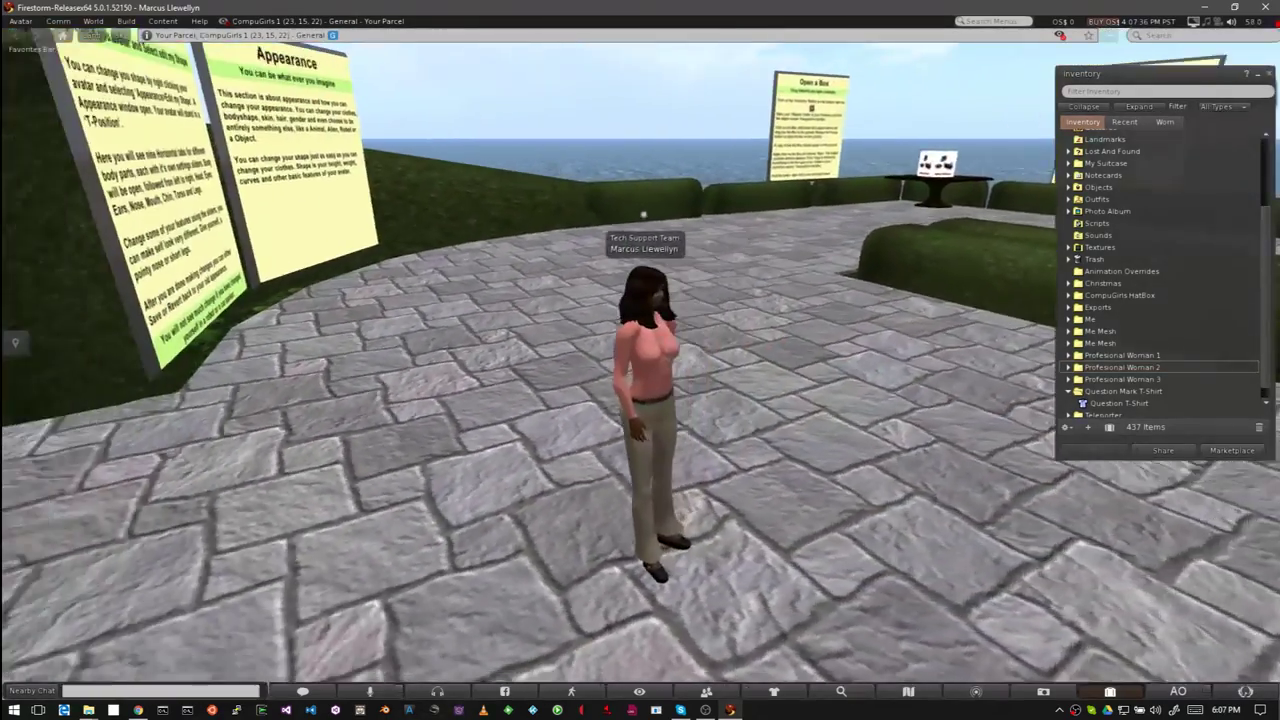
pyautogui.press('Left')
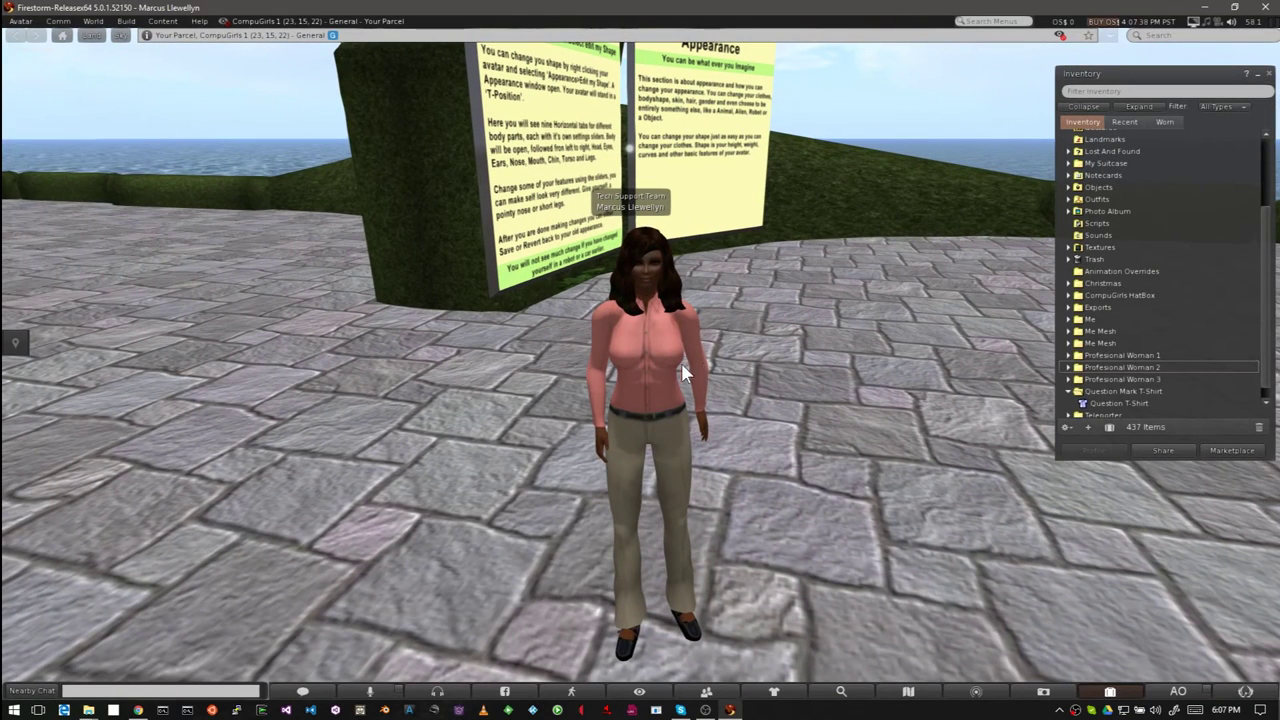
# Wear the Professional Woman 1 PANTS Burgandy item from the Profesional Woman 1 folder
pyautogui.click(1070, 356)
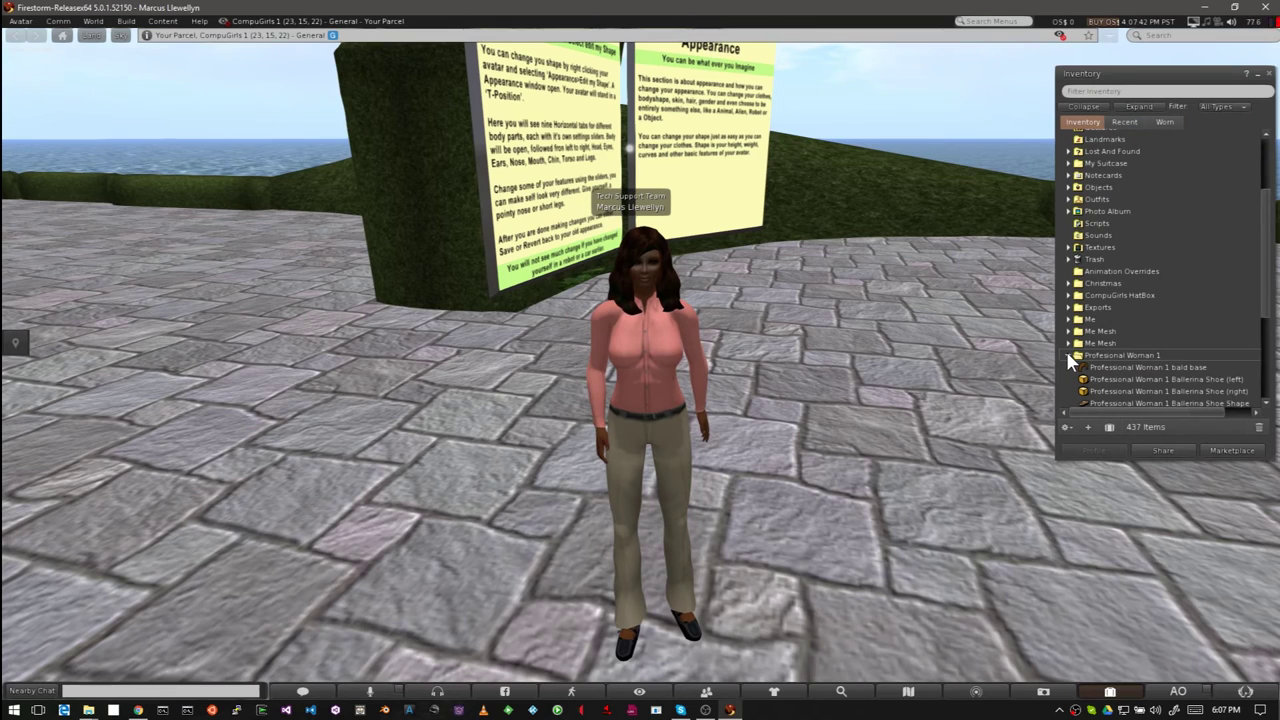
pyautogui.scroll(-2, 1114, 346)
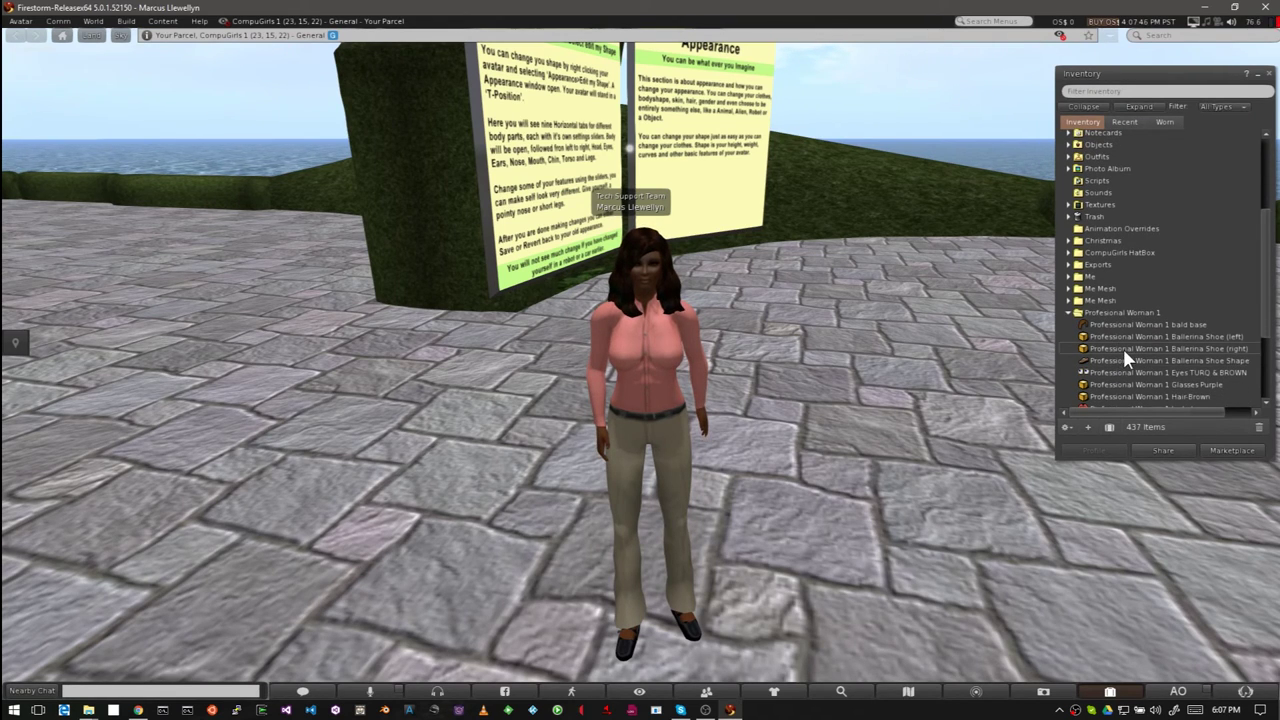
pyautogui.scroll(-4, 1125, 358)
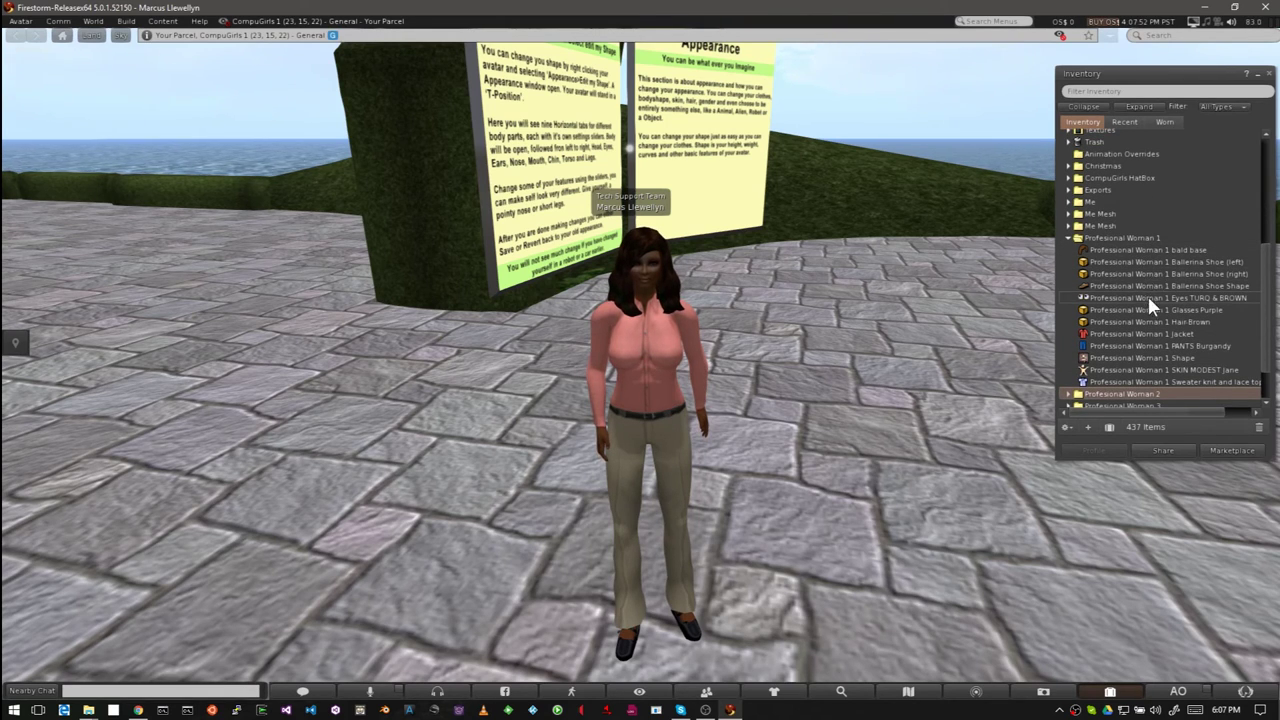
pyautogui.rightClick(1117, 346)
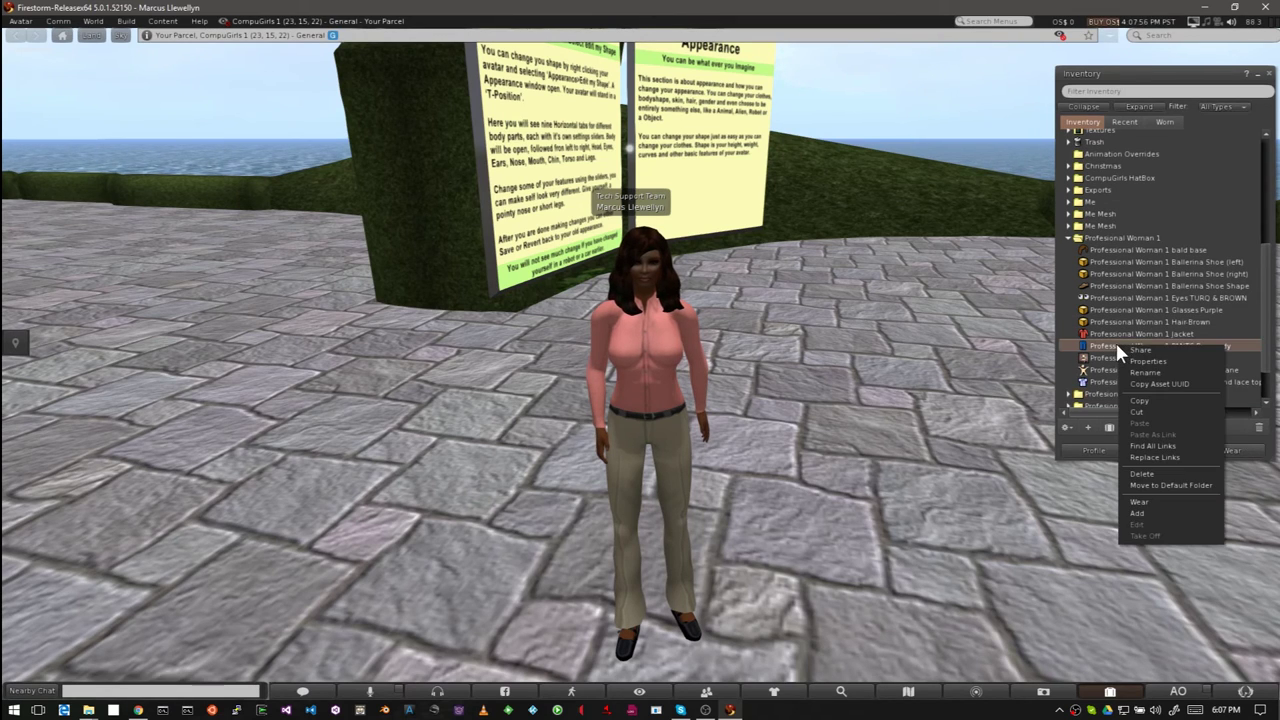
pyautogui.click(1156, 500)
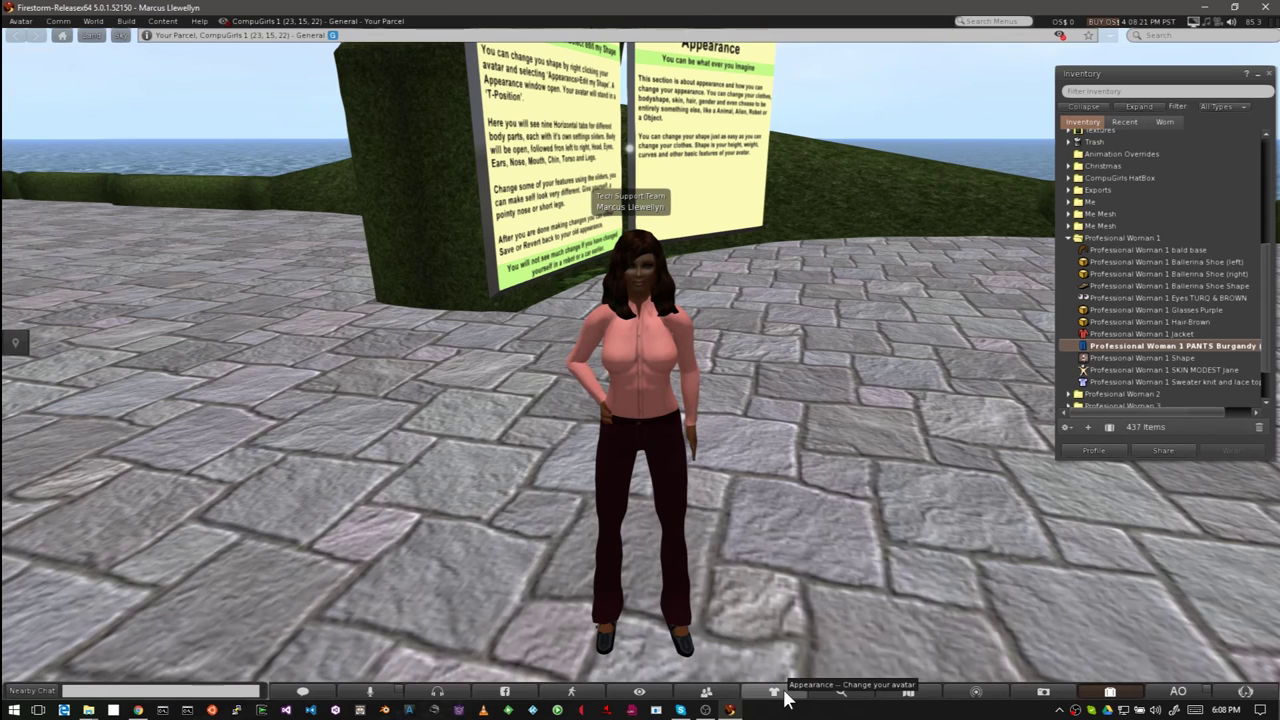
# Open the outfits panel, collapse the Professional mix item list, and move the panel lower
pyautogui.click(784, 694)
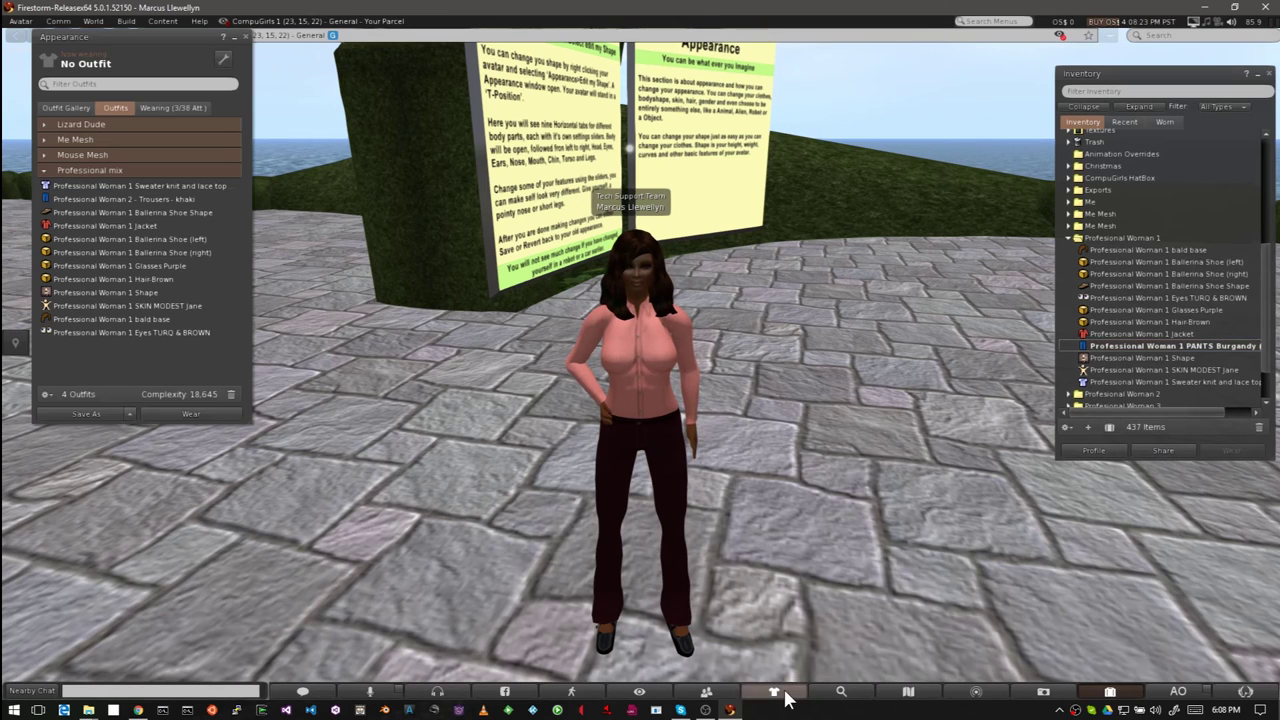
pyautogui.click(40, 170)
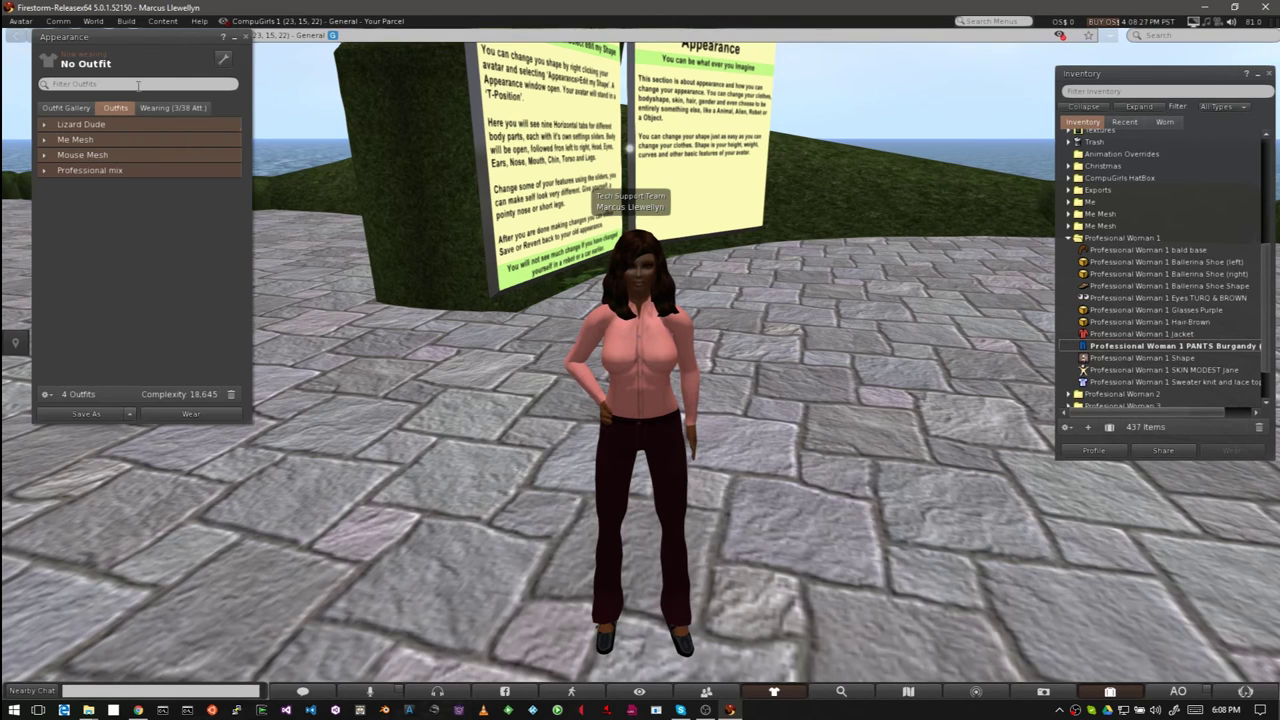
pyautogui.moveTo(137, 40); pyautogui.dragTo(138, 109)
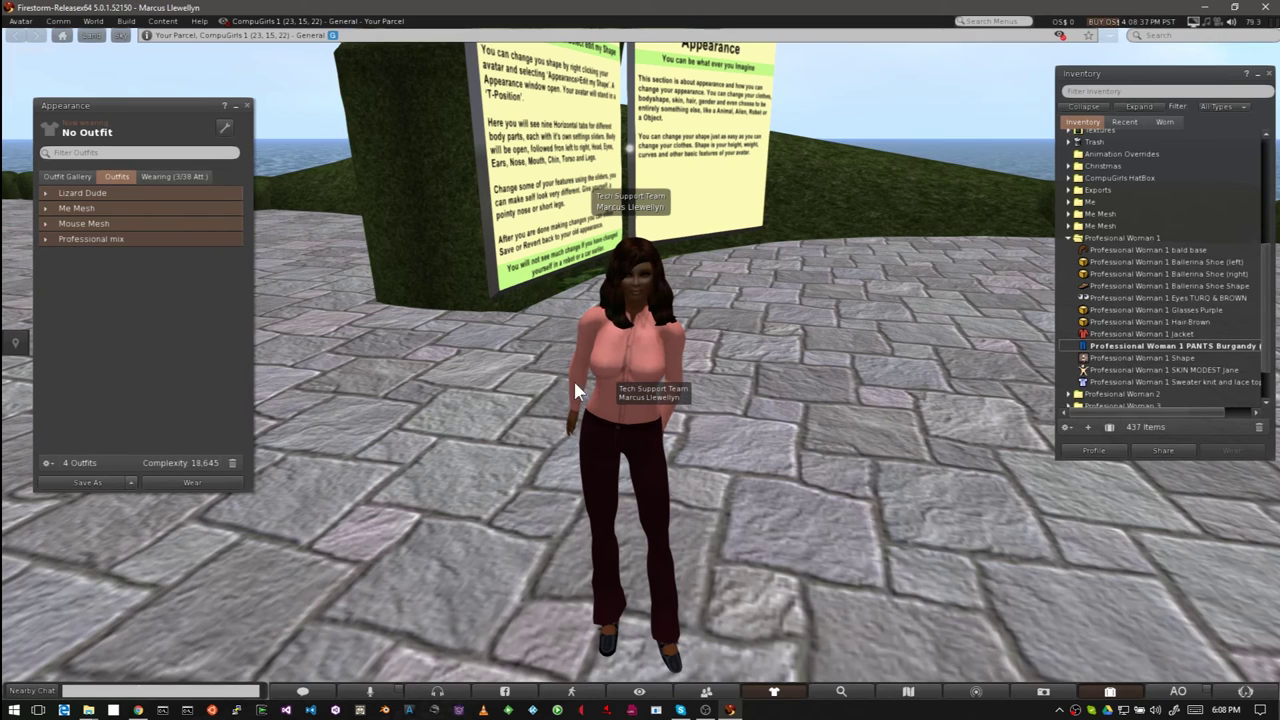
# Save the current look as a new outfit named 'Profession woman 2 mix'
pyautogui.click(91, 482)
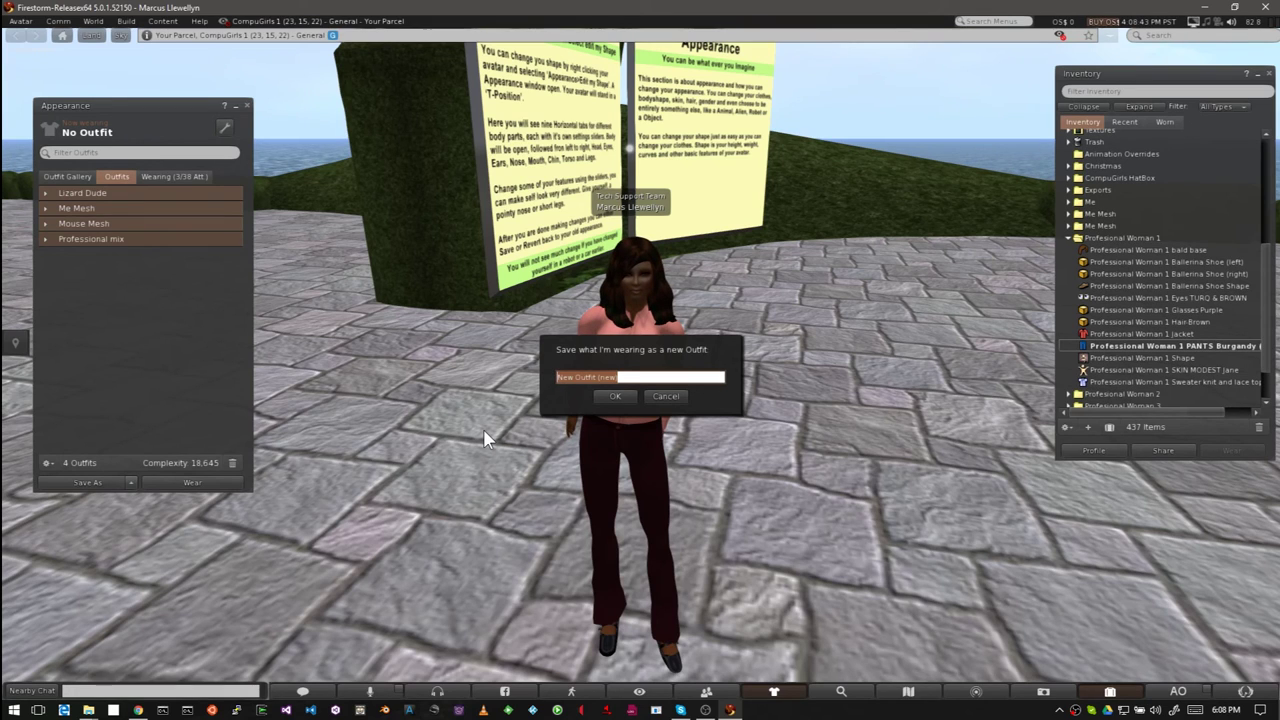
pyautogui.write('Profession woman 2')
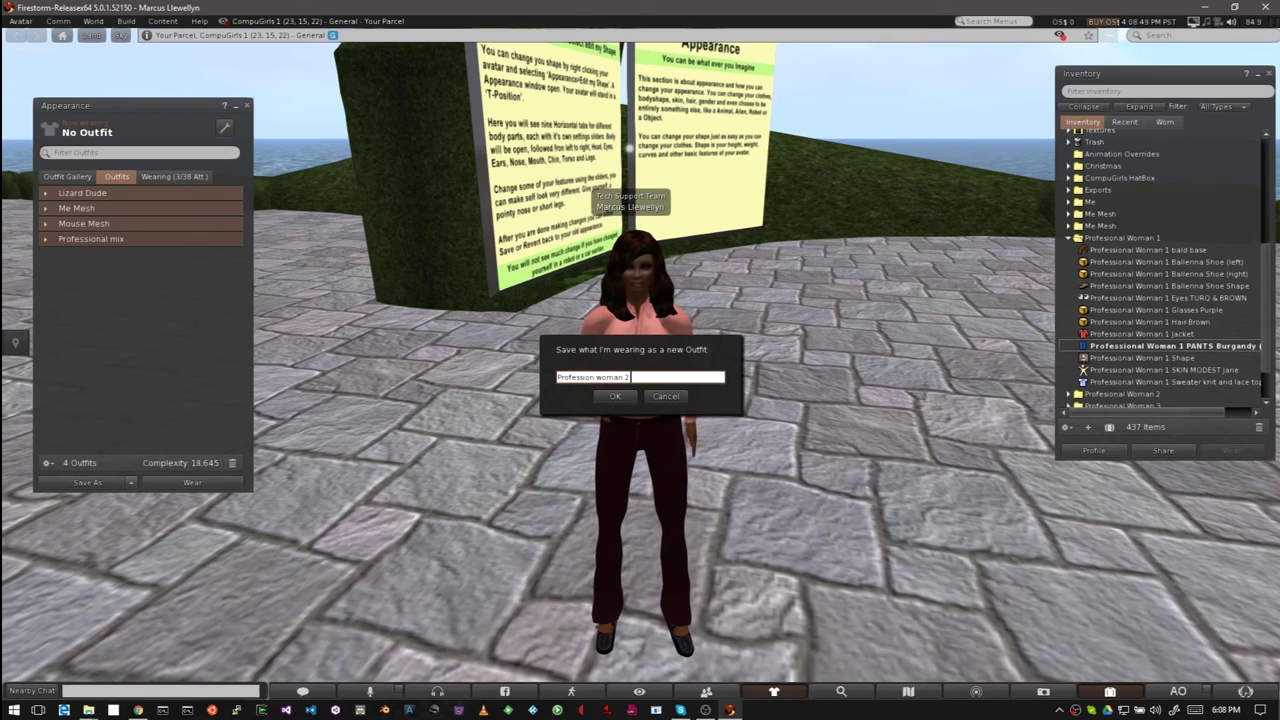
pyautogui.write(' mix')
pyautogui.press('Return')
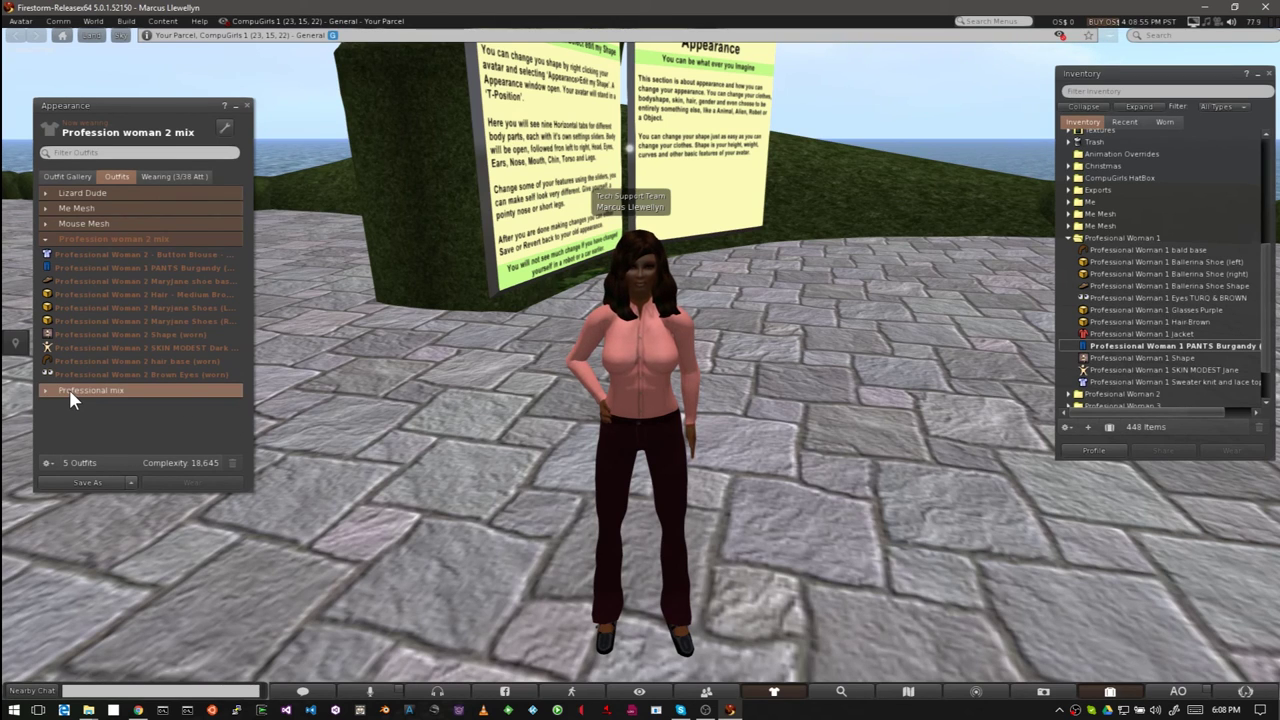
pyautogui.click(47, 243)
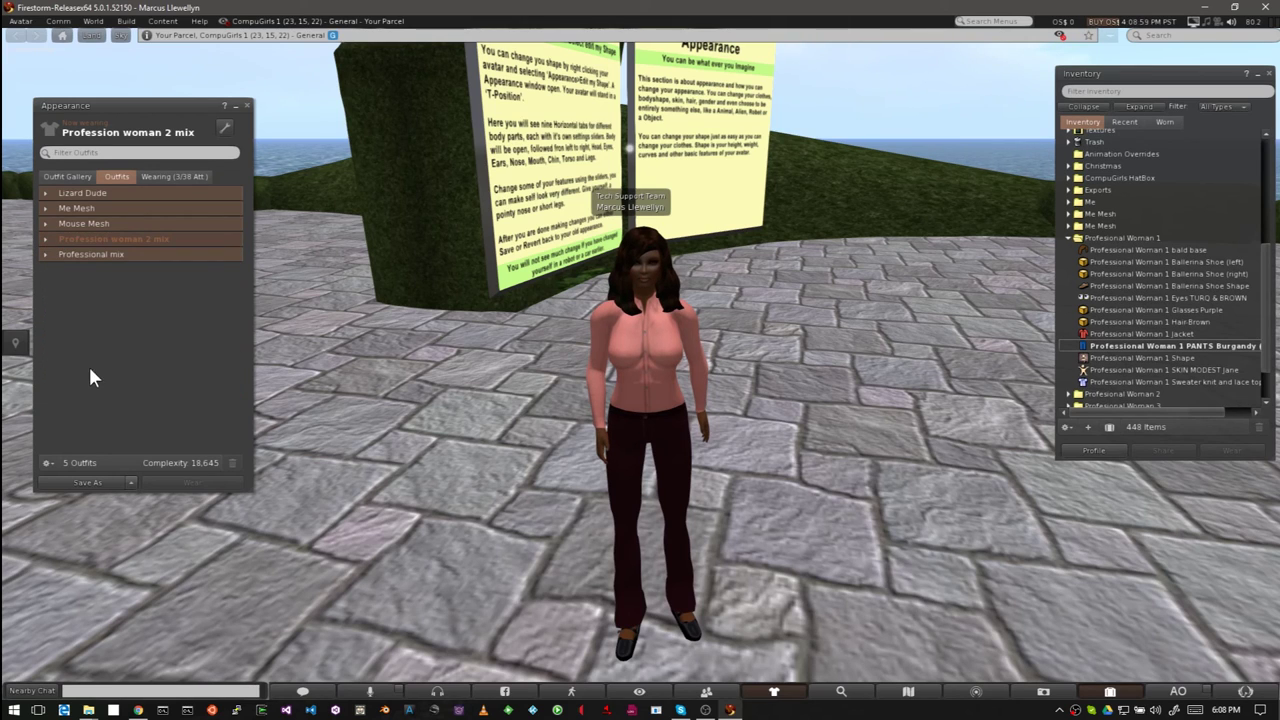
# Wear the Mouse Mesh outfit, then put the Profession woman 2 mix outfit back on
pyautogui.click(94, 254)
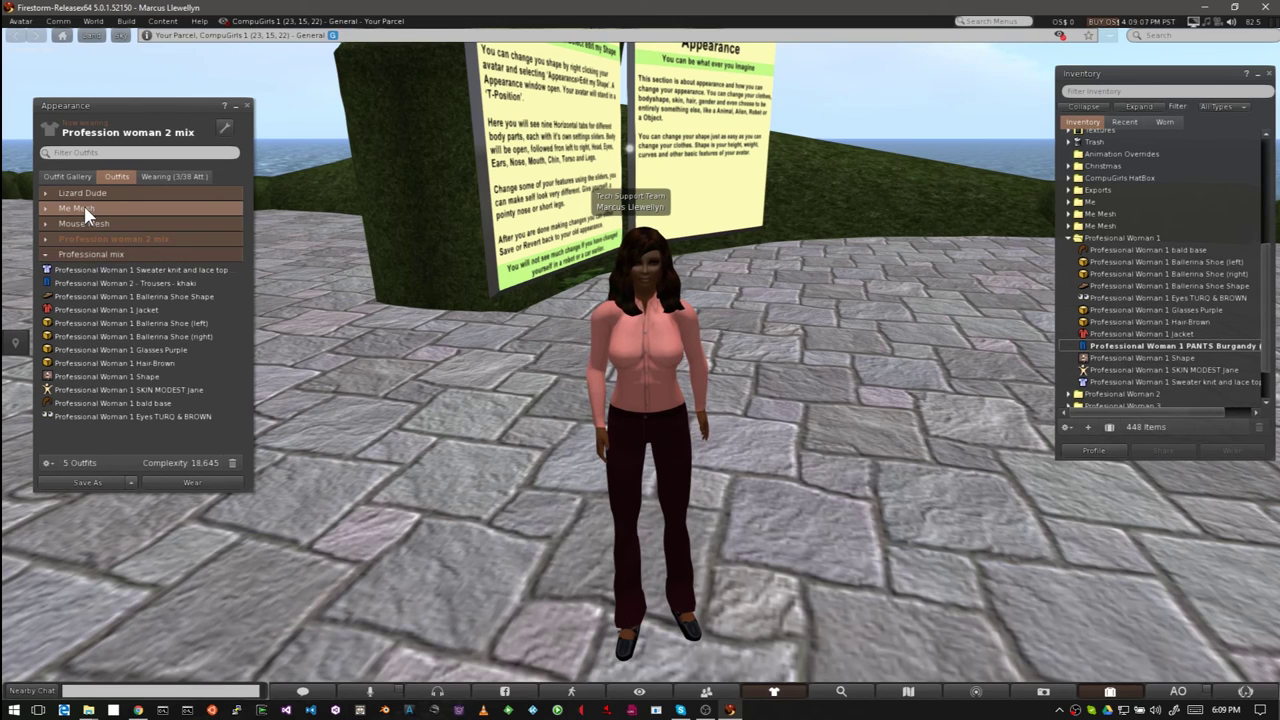
pyautogui.click(84, 223)
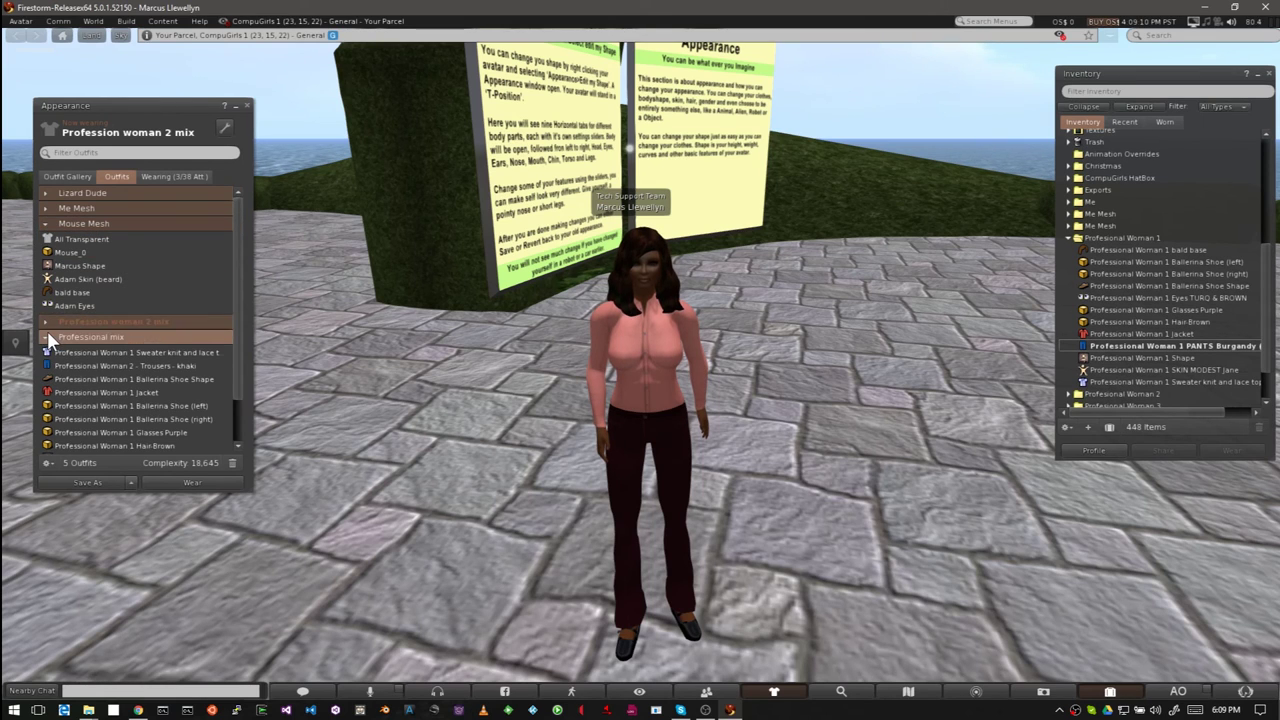
pyautogui.click(63, 226)
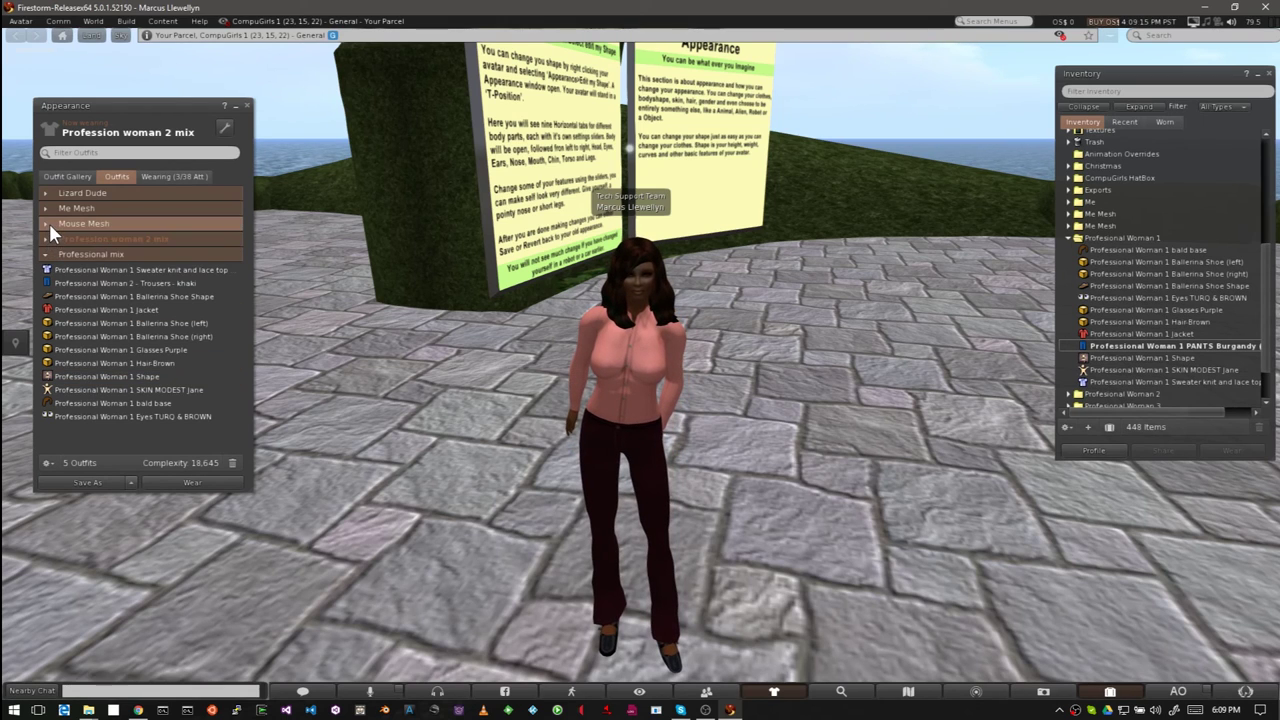
pyautogui.click(183, 474)
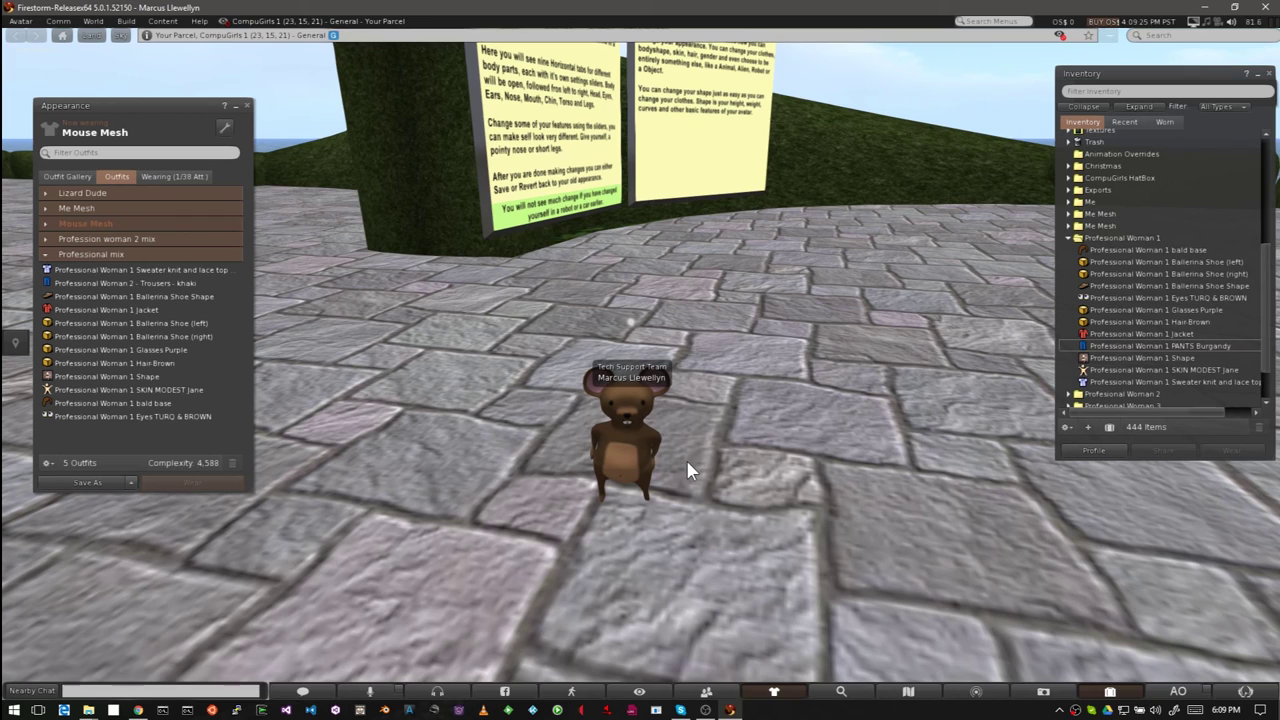
pyautogui.click(157, 238)
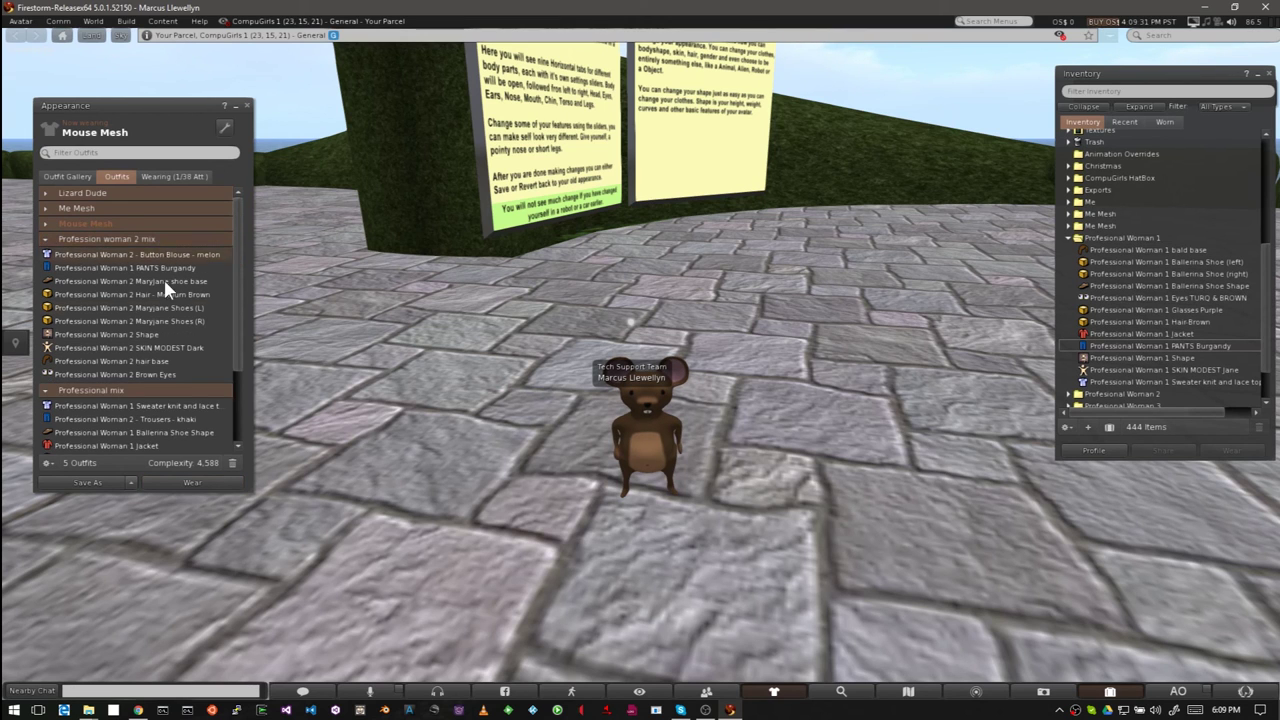
pyautogui.click(192, 482)
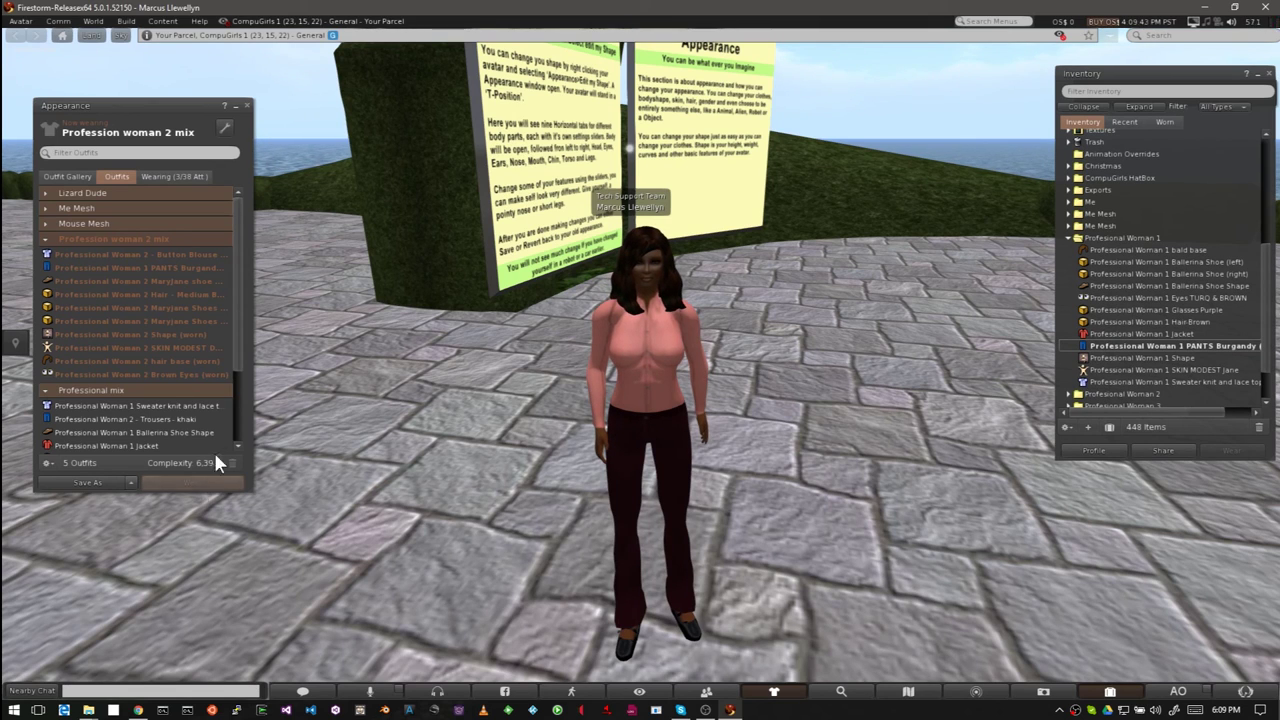
# Close the Appearance outfits panel
pyautogui.click(246, 105)
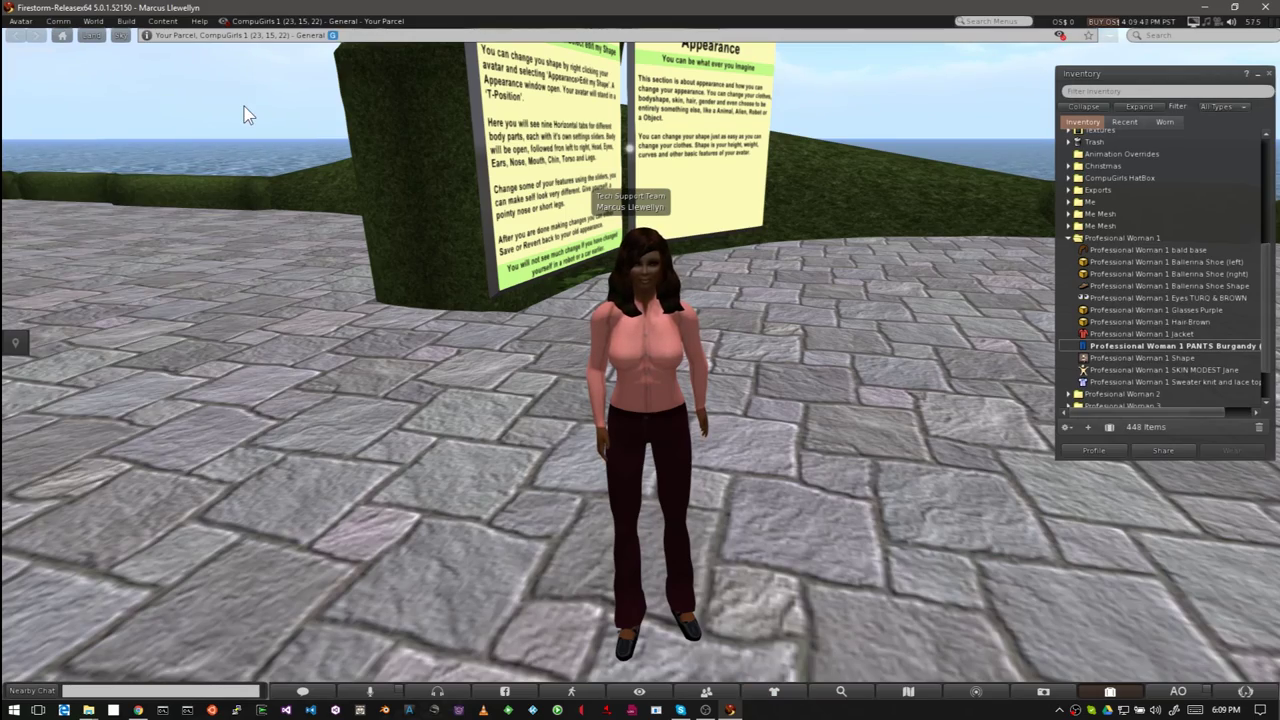